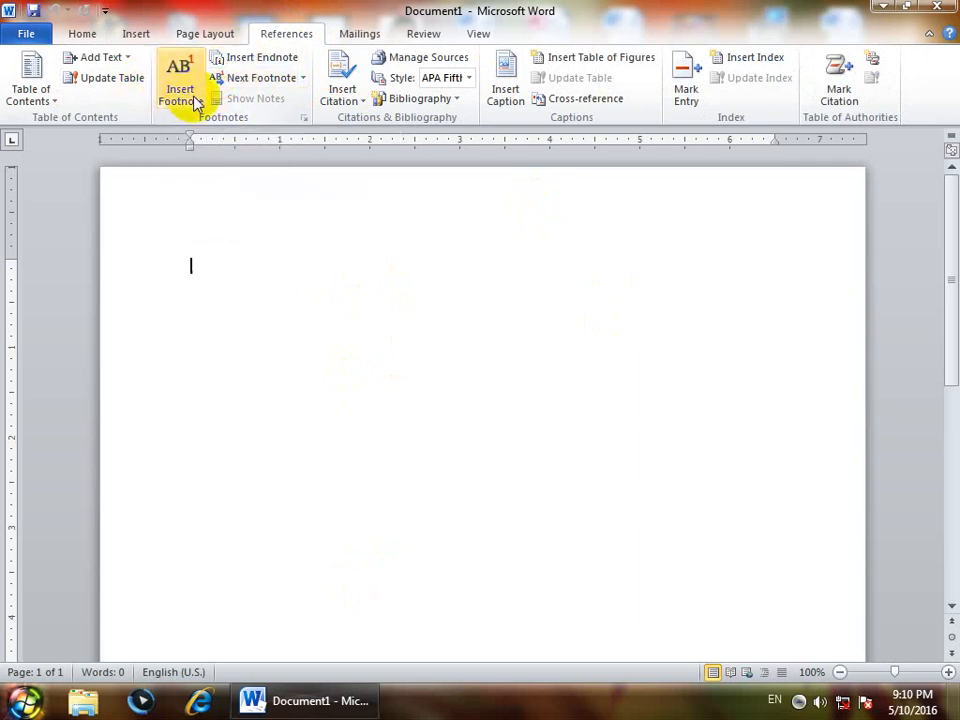
{"action": "scroll", "coordinate": [232, 563], "scroll_direction": "down", "scroll_amount": 5}
{"action": "scroll", "coordinate": [232, 563], "scroll_direction": "down", "scroll_amount": 4}
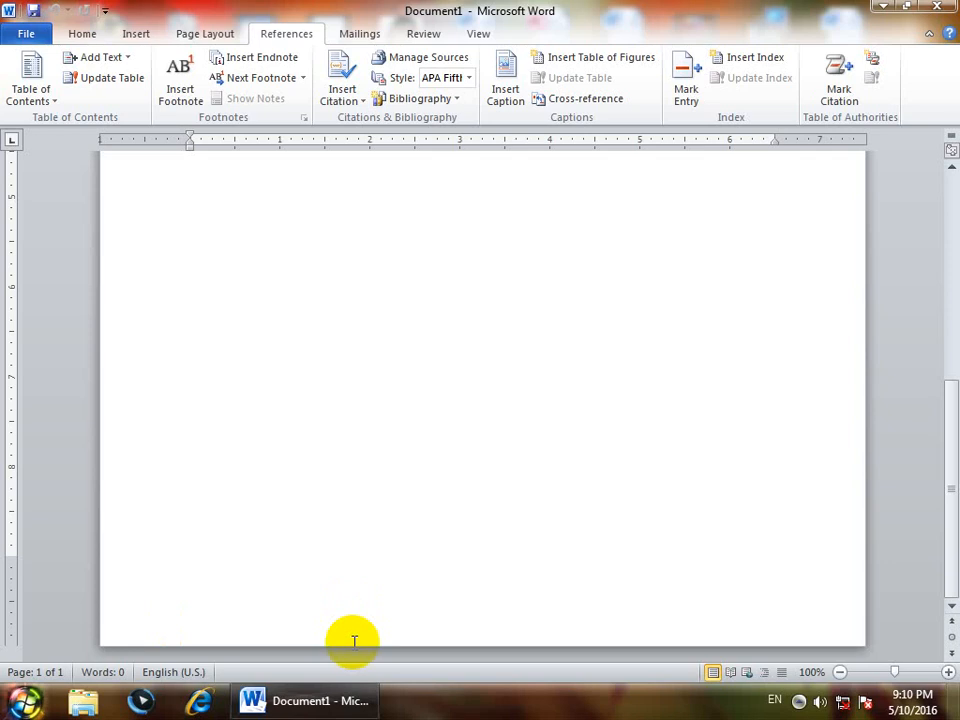
{"action": "scroll", "coordinate": [353, 639], "scroll_direction": "up", "scroll_amount": 7}
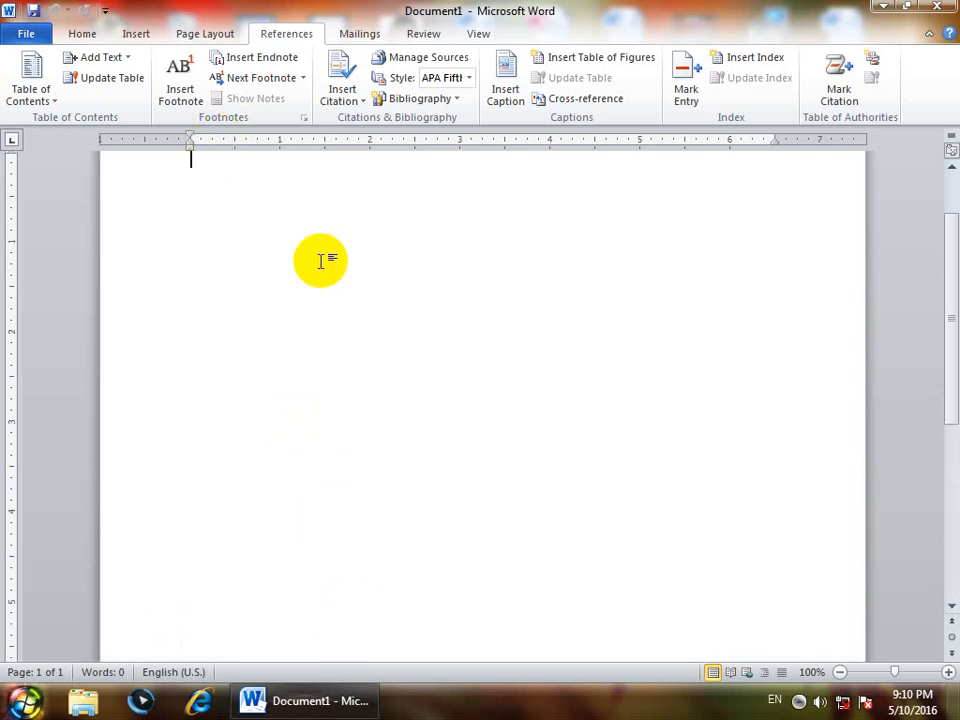
{"action": "scroll", "coordinate": [294, 242], "scroll_direction": "up", "scroll_amount": 2}
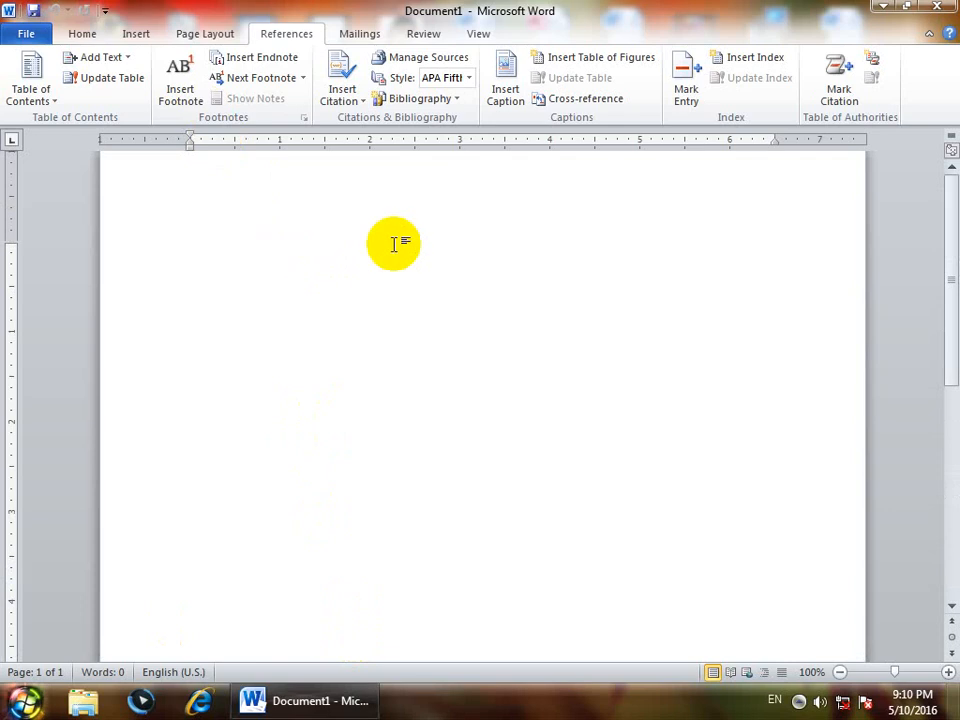
{"action": "scroll", "coordinate": [394, 244], "scroll_direction": "up", "scroll_amount": 1}
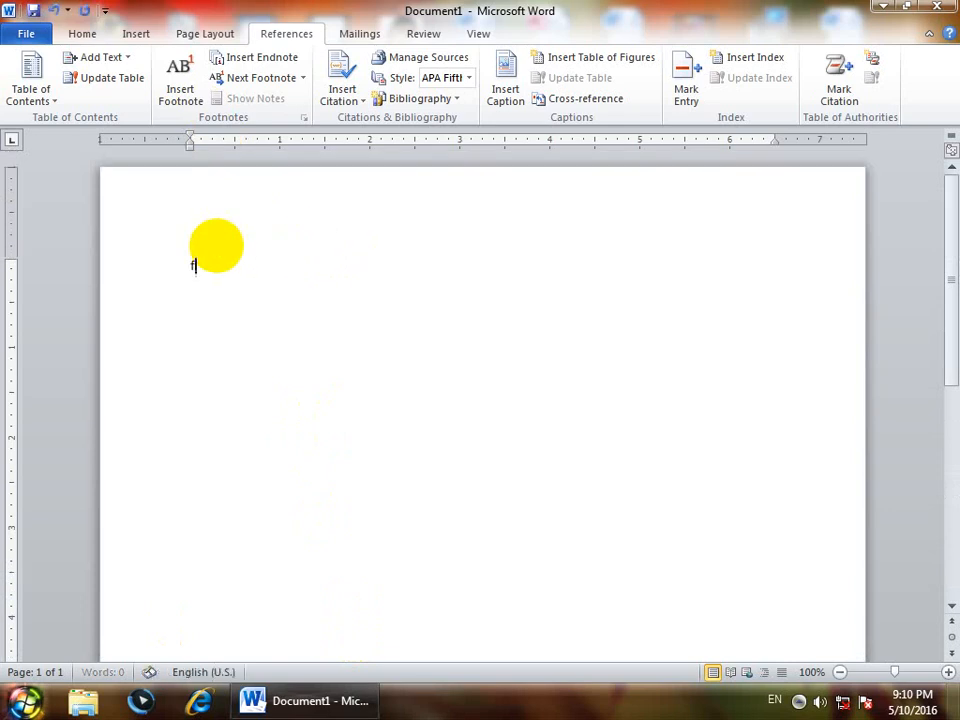
- Write the sentence "Footnote: It is used to give information about selected text at the end of page" at the start of the document
{"action": "type", "text": "footnote: It is usd"}
{"action": "key", "text": "BackSpace"}
{"action": "type", "text": "e"}
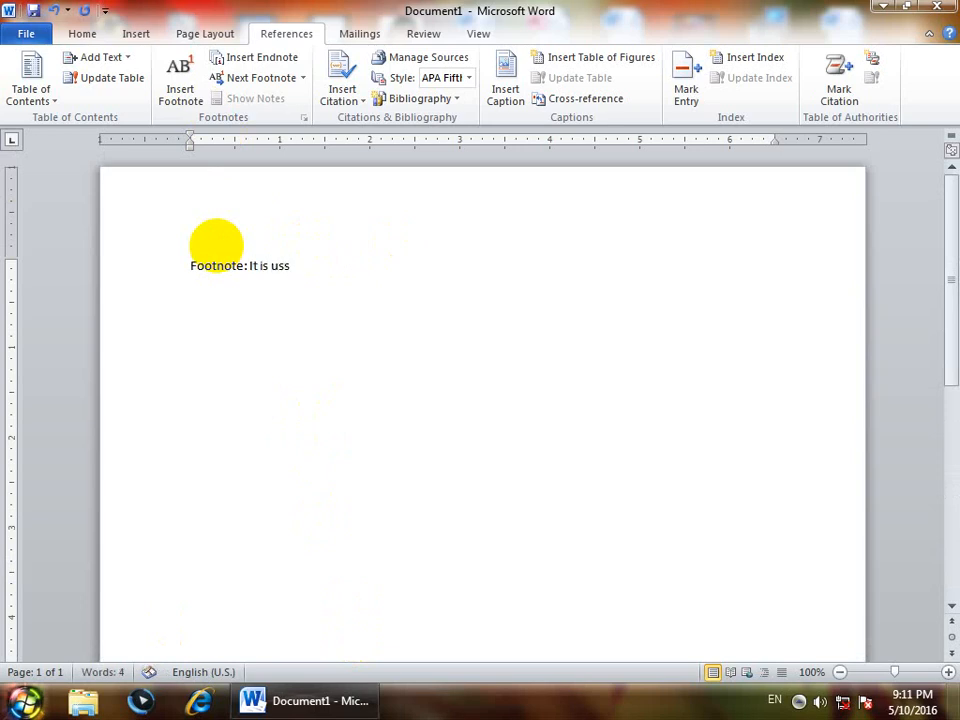
{"action": "type", "text": "d to give i"}
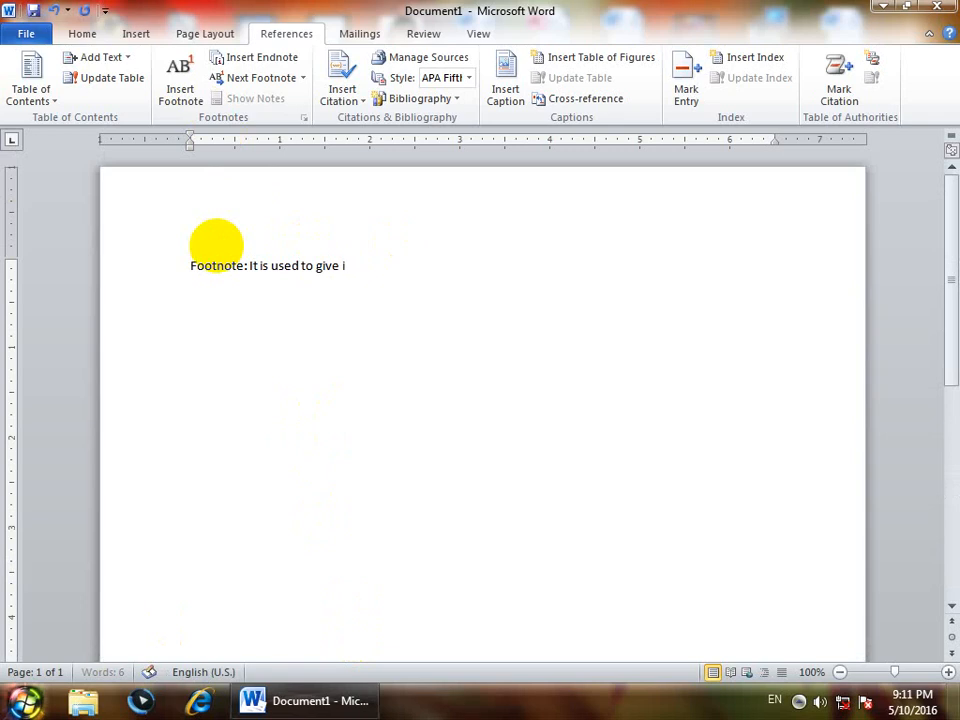
{"action": "type", "text": "nfr"}
{"action": "key", "text": "BackSpace"}
{"action": "key", "text": "BackSpace"}
{"action": "type", "text": "or"}
{"action": "key", "text": "BackSpace"}
{"action": "key", "text": "BackSpace"}
{"action": "type", "text": "formation about"}
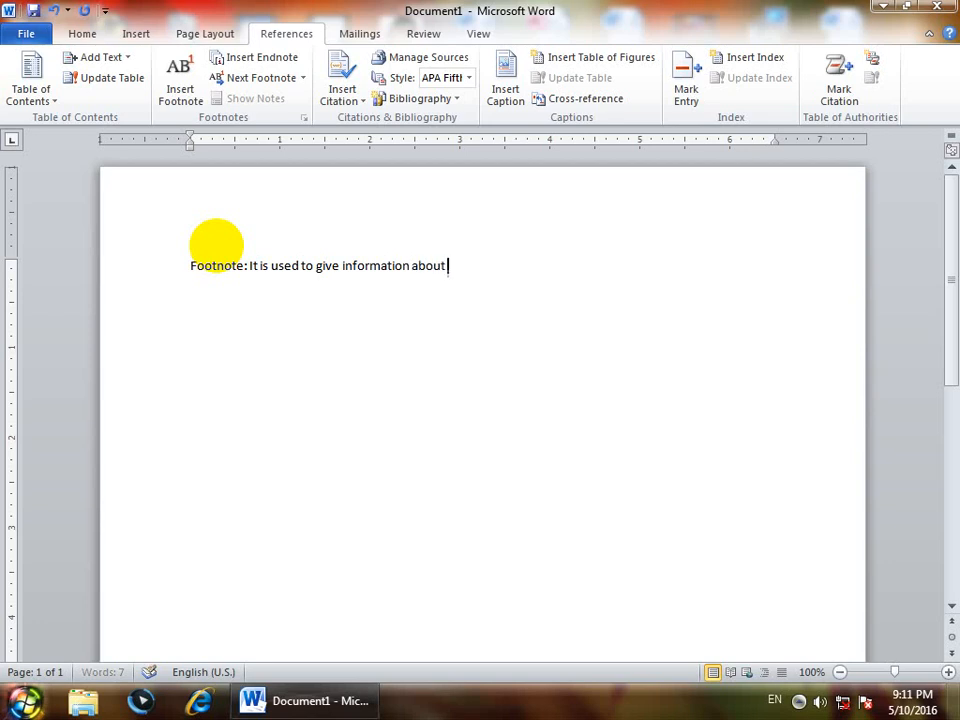
{"action": "type", "text": " selected text at t"}
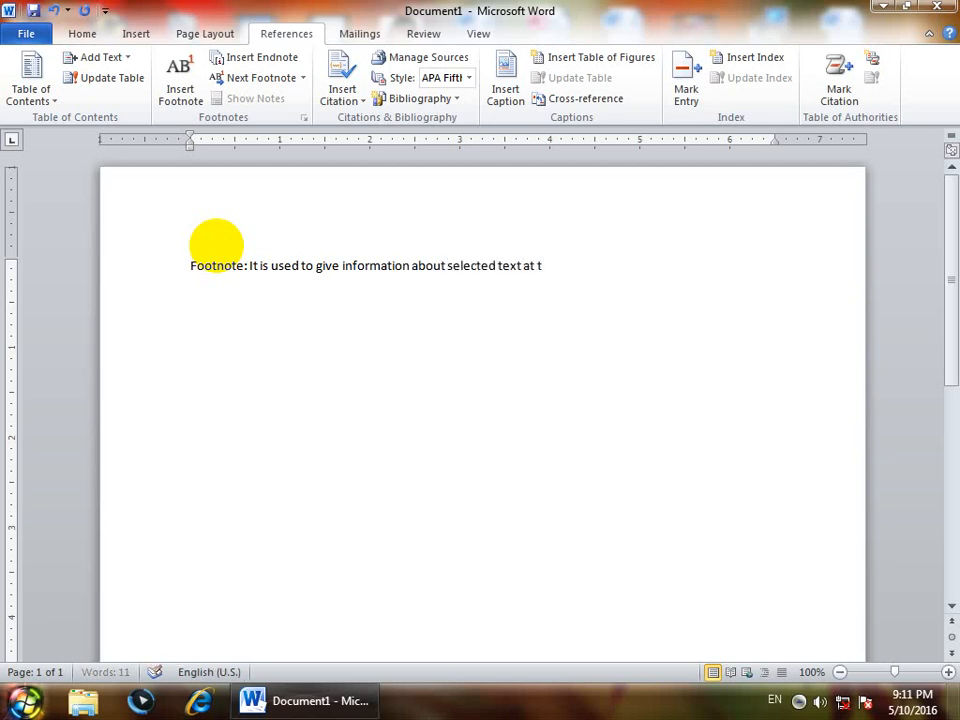
{"action": "type", "text": "he end of page"}
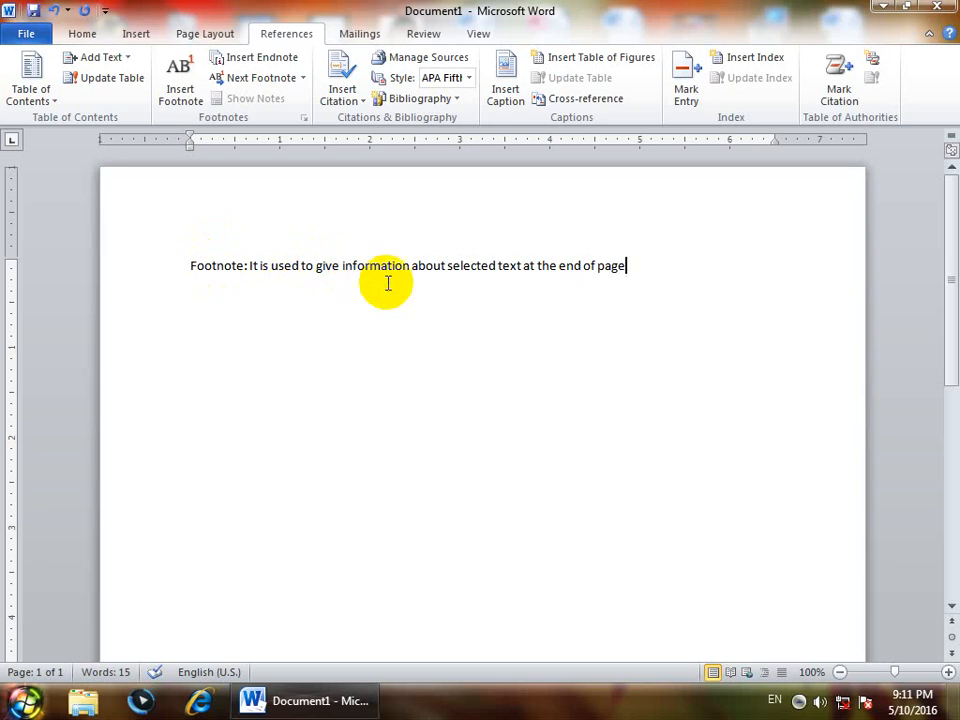
- Replace the footnote definition with three paragraphs of sample text generated by =rand(3)
{"action": "left_click_drag", "start_coordinate": [536, 267], "coordinate": [447, 270]}
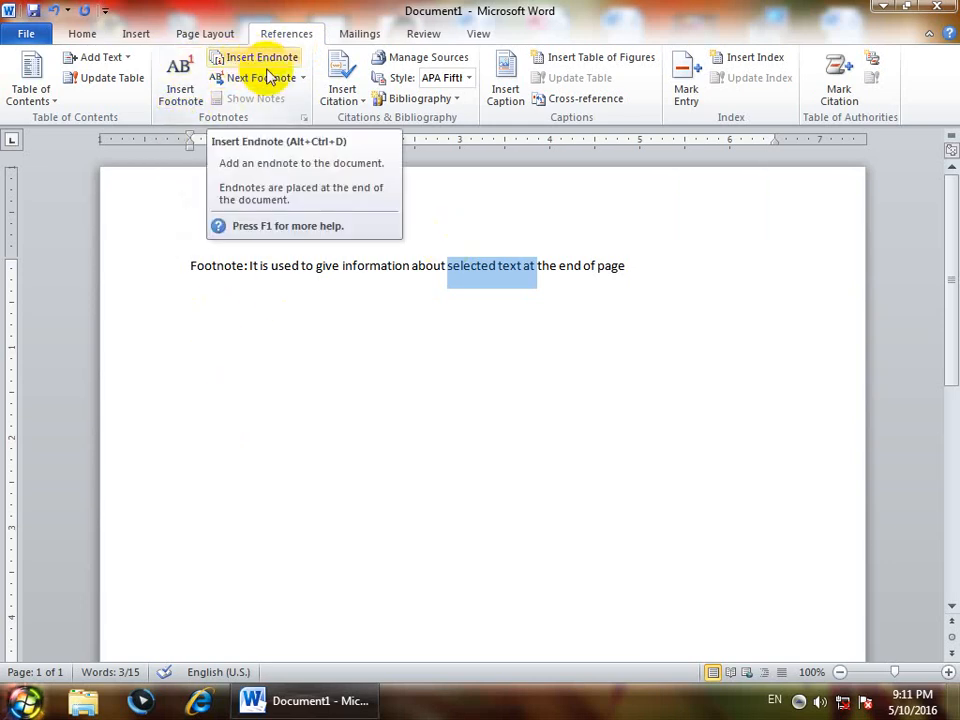
{"action": "left_click_drag", "start_coordinate": [647, 266], "coordinate": [3, 254]}
{"action": "key", "text": "Delete"}
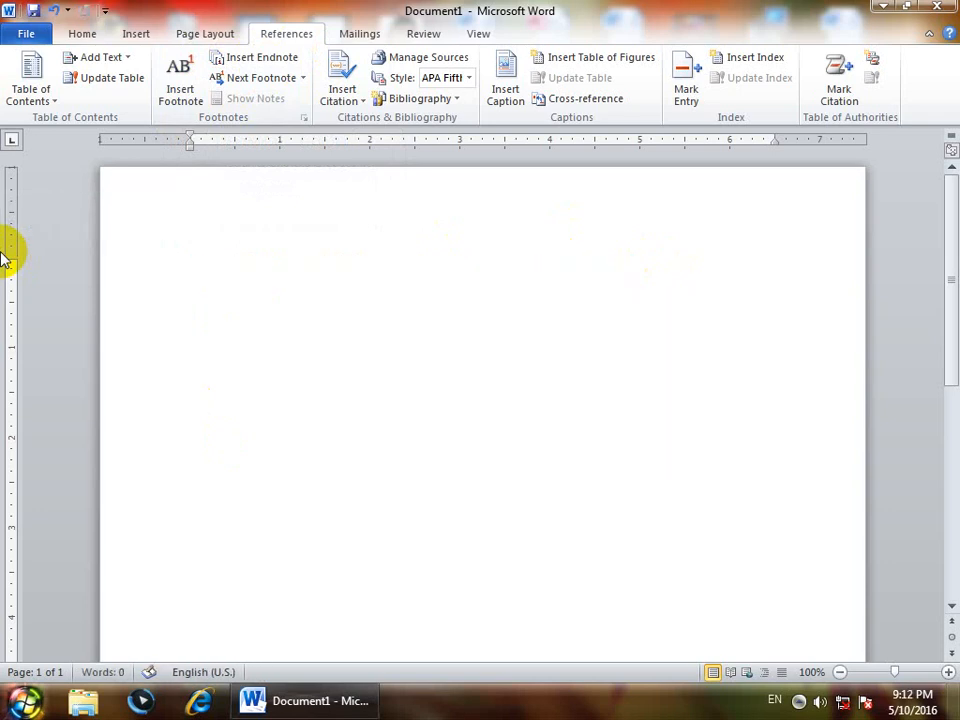
{"action": "type", "text": "=rand(3)"}
{"action": "key", "text": "Return"}
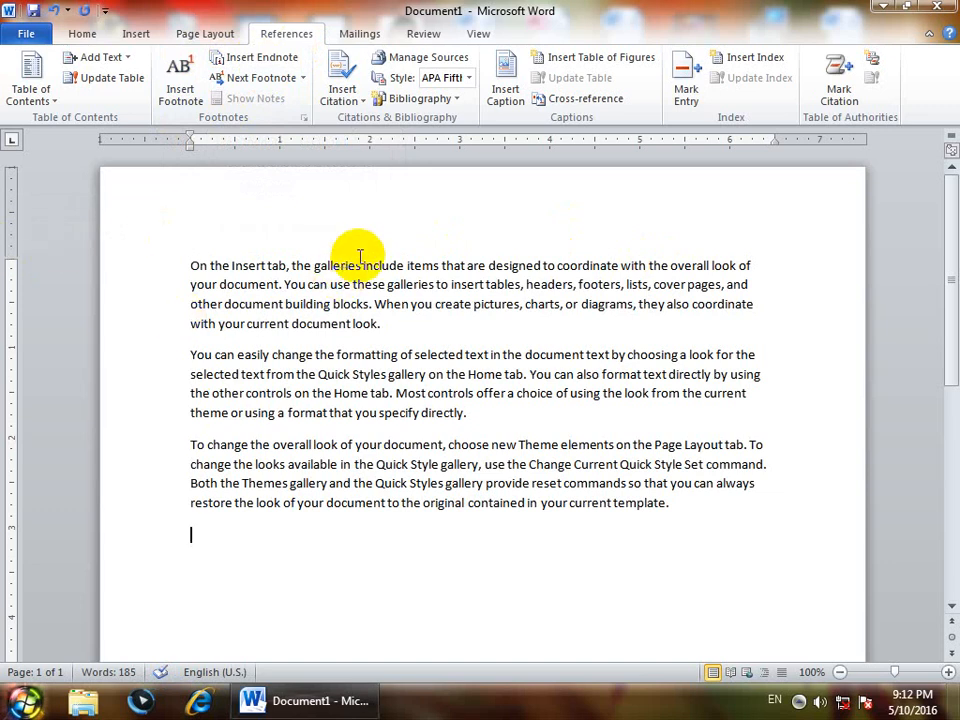
- Insert a footnote on the word "galleries" in the first line, with the note text "The collection of photos"
{"action": "left_click_drag", "start_coordinate": [360, 265], "coordinate": [318, 266]}
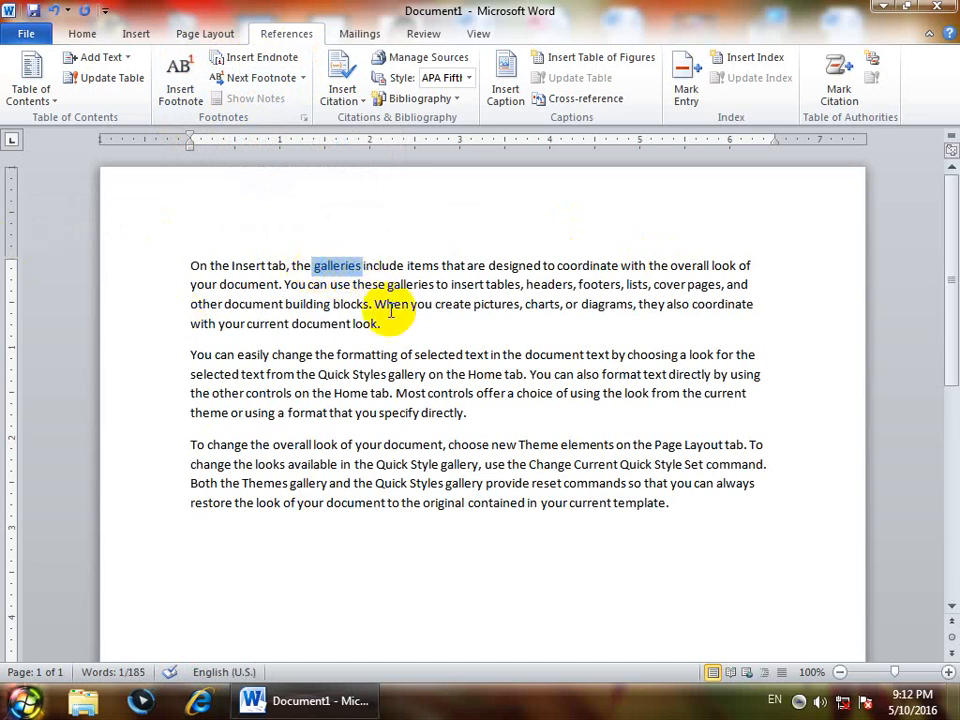
{"action": "mouse_move", "coordinate": [332, 246]}
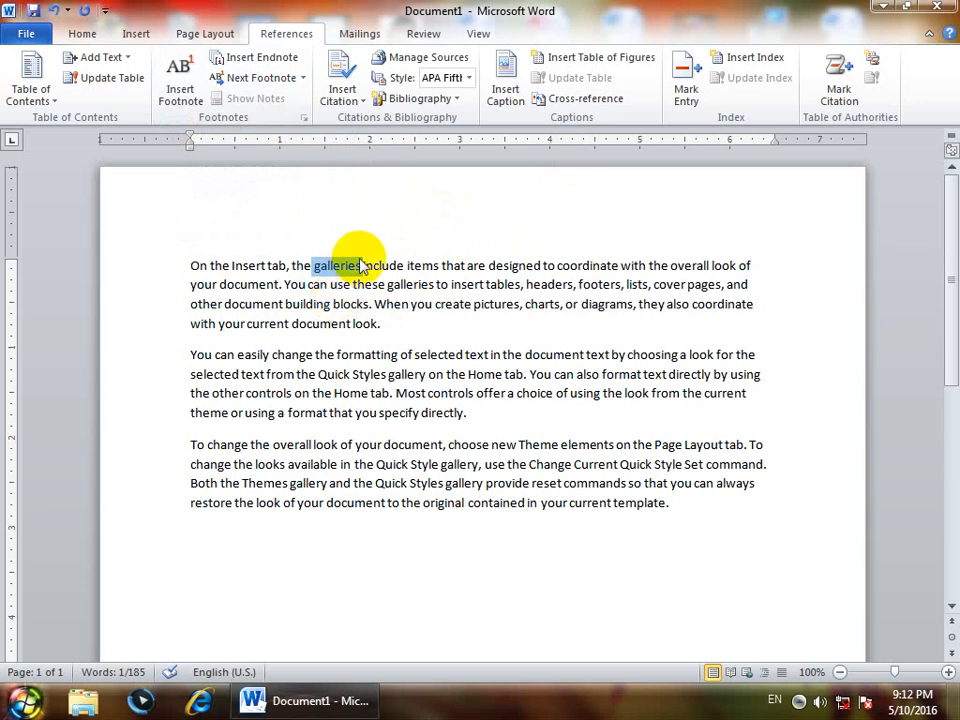
{"action": "left_click", "coordinate": [180, 85]}
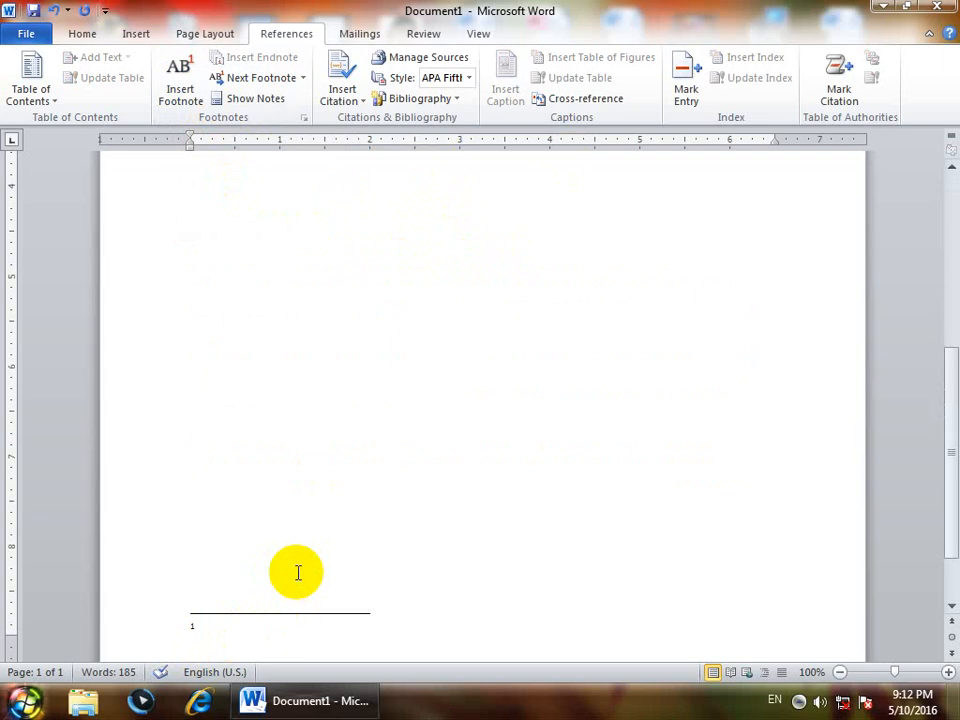
{"action": "type", "text": "The collection of"}
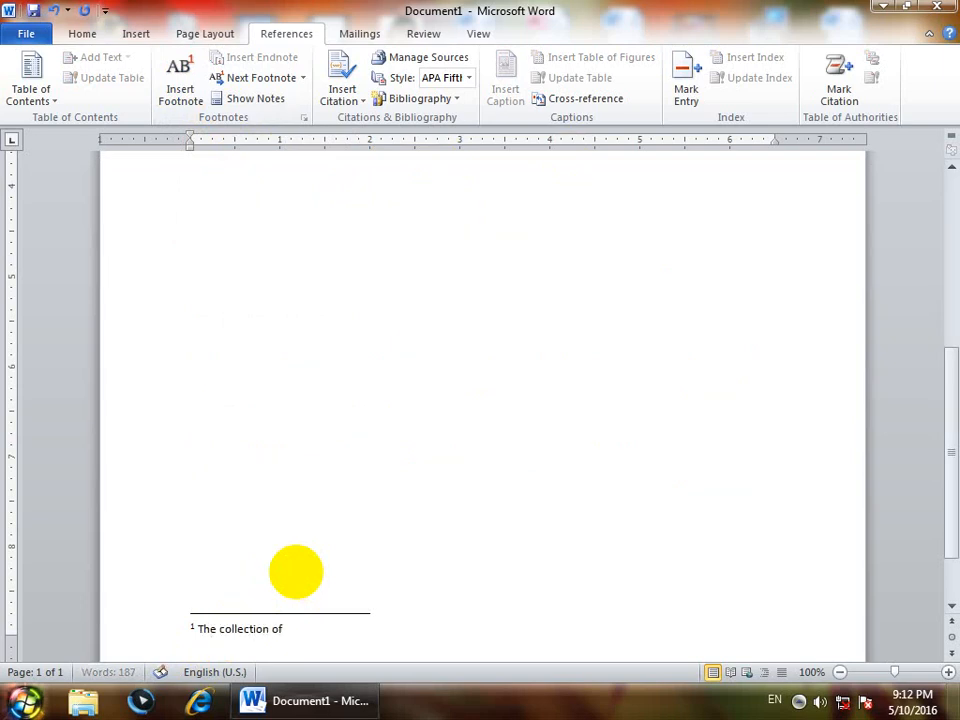
{"action": "type", "text": " phtoso"}
{"action": "key", "text": "BackSpace"}
{"action": "key", "text": "BackSpace"}
{"action": "key", "text": "BackSpace"}
{"action": "key", "text": "BackSpace"}
{"action": "type", "text": "otos"}
- Compare the reference mark after "galleries" in the first paragraph with its note at the end of the page
{"action": "scroll", "coordinate": [296, 571], "scroll_direction": "up", "scroll_amount": 10}
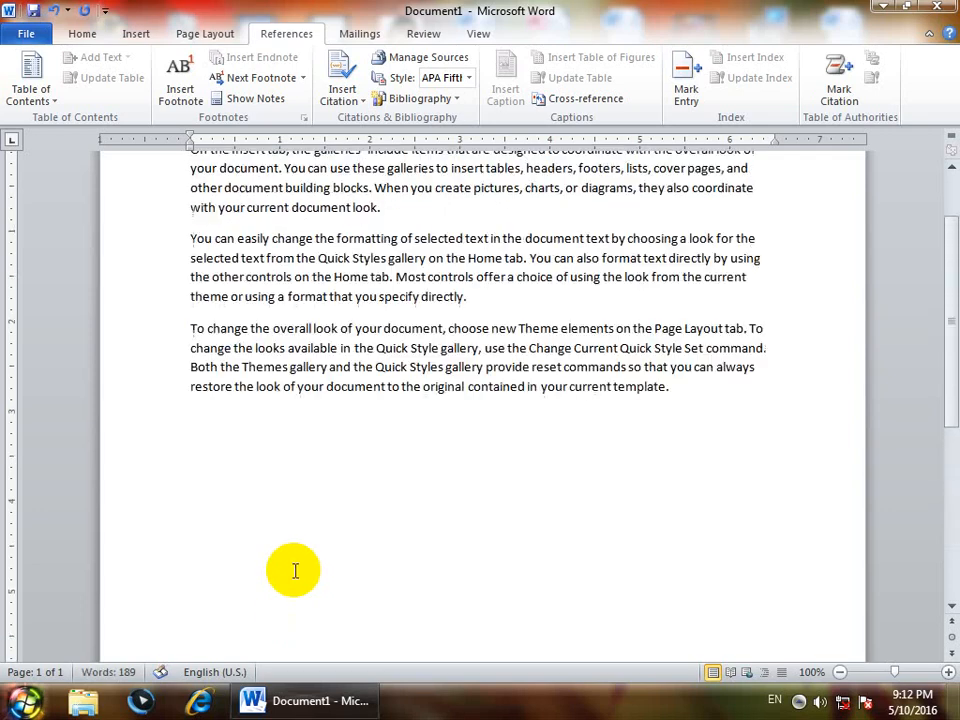
{"action": "scroll", "coordinate": [296, 571], "scroll_direction": "up", "scroll_amount": 2}
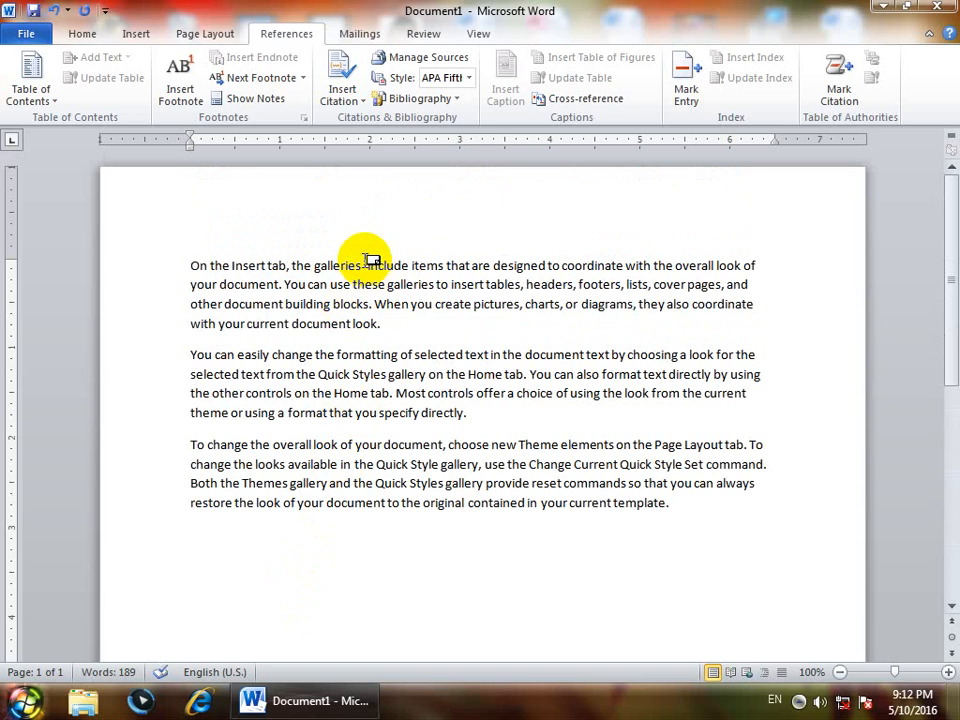
{"action": "mouse_move", "coordinate": [370, 260]}
{"action": "scroll", "coordinate": [369, 416], "scroll_direction": "down", "scroll_amount": 12}
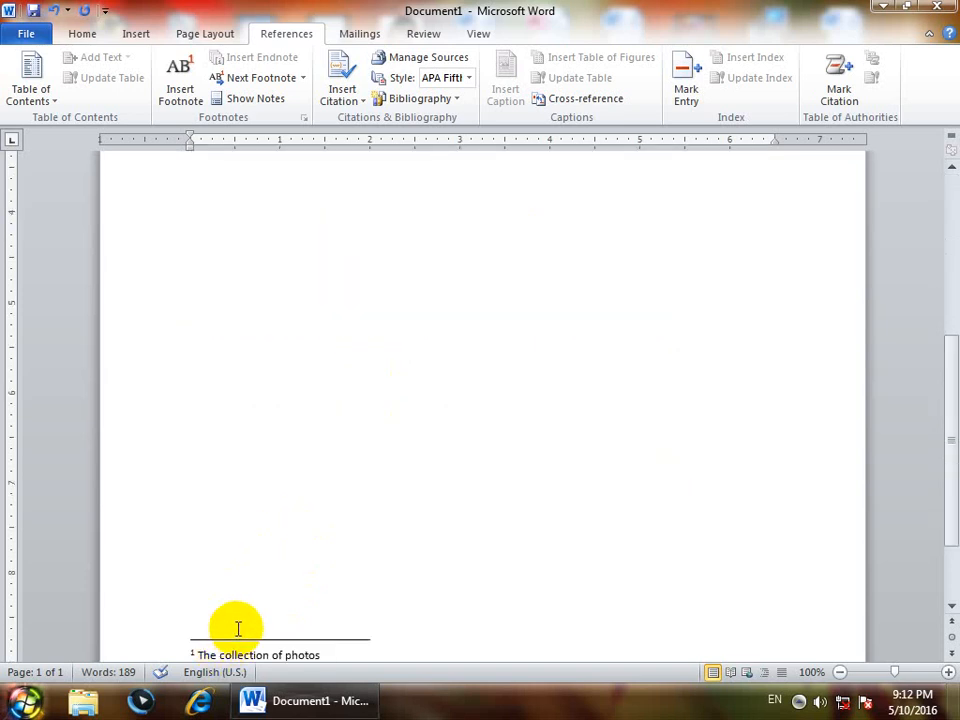
{"action": "scroll", "coordinate": [238, 629], "scroll_direction": "up", "scroll_amount": 10}
{"action": "scroll", "coordinate": [238, 629], "scroll_direction": "up", "scroll_amount": 3}
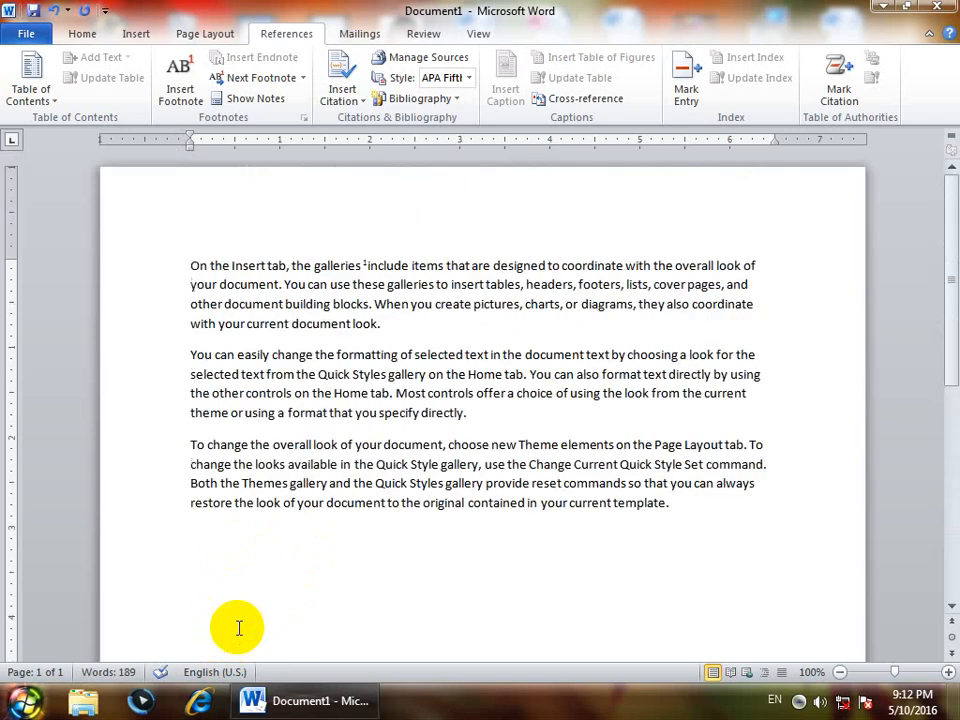
{"action": "left_click_drag", "start_coordinate": [386, 330], "coordinate": [317, 326]}
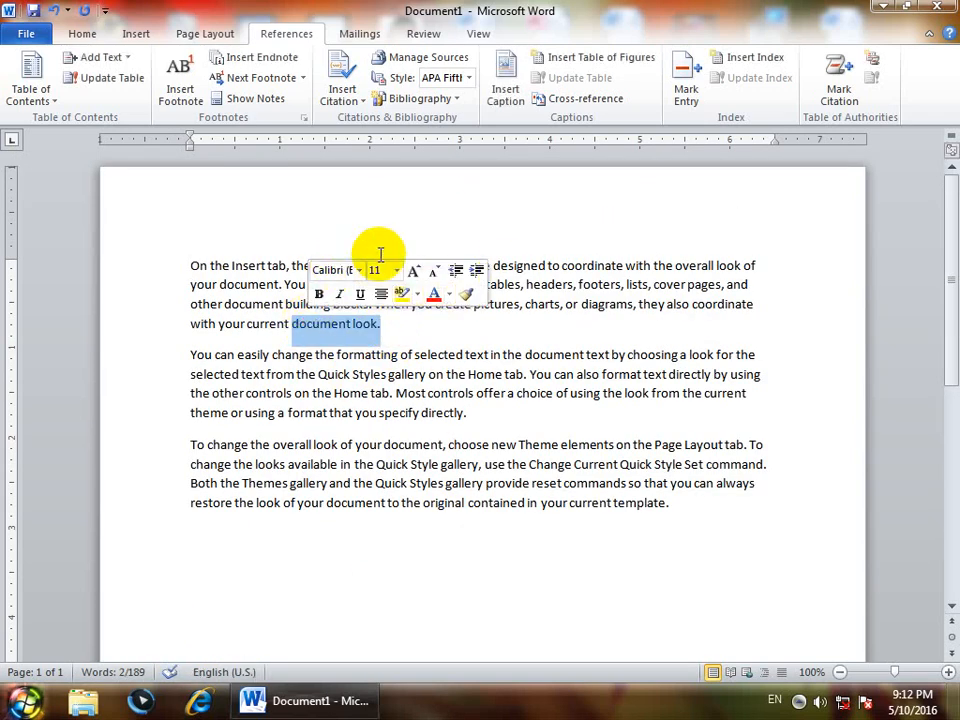
{"action": "scroll", "coordinate": [371, 513], "scroll_direction": "down", "scroll_amount": 10}
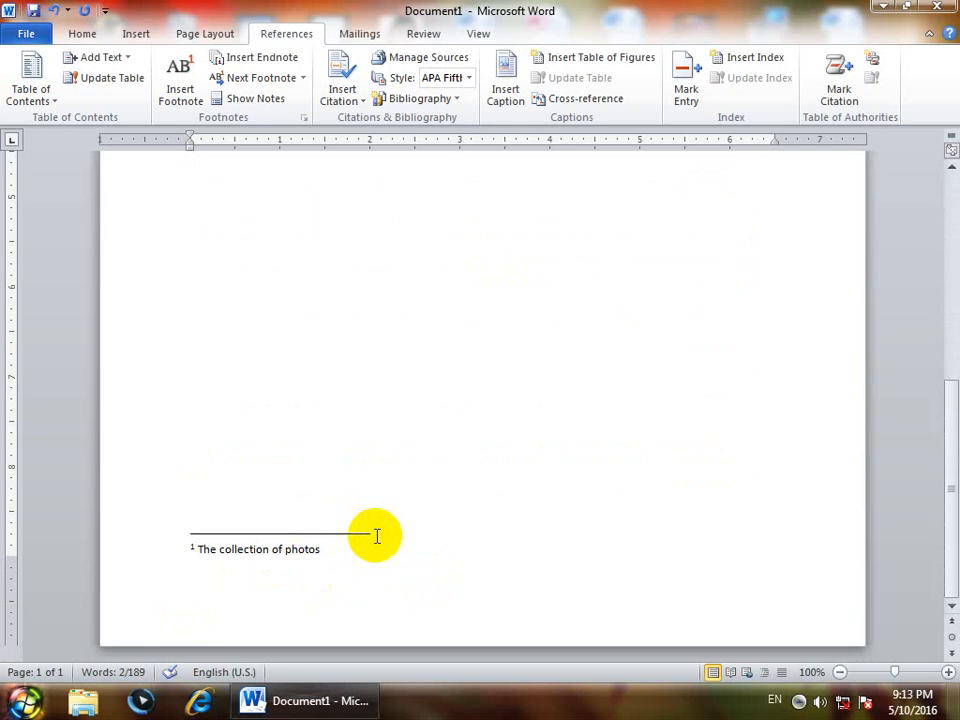
{"action": "scroll", "coordinate": [376, 537], "scroll_direction": "up", "scroll_amount": 10}
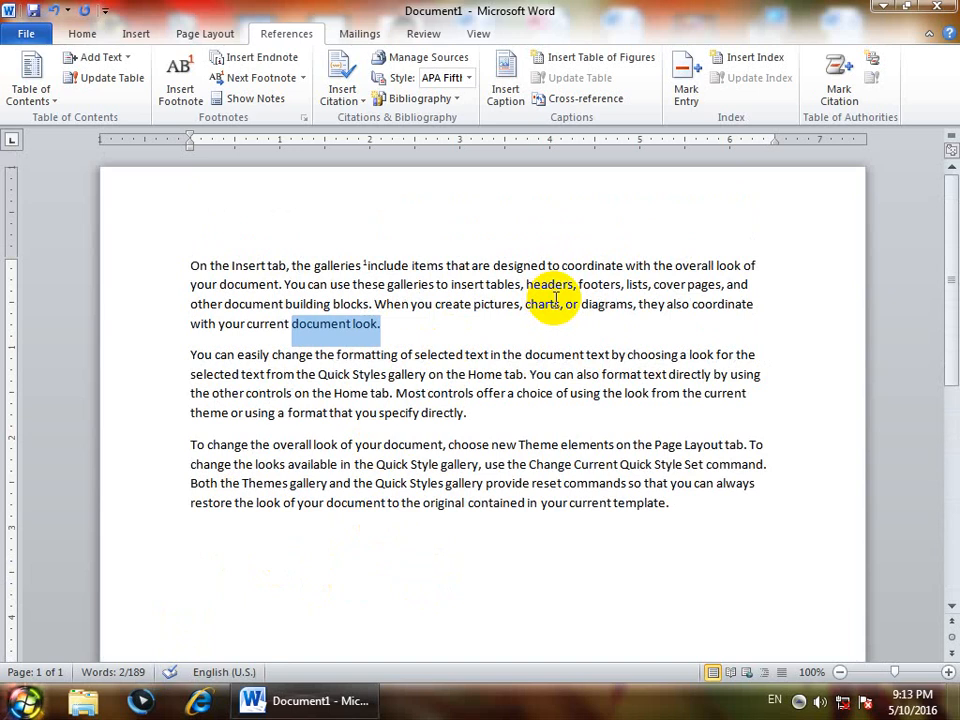
- Insert a footnote on "document" in the first paragraph's second line, with the note text "The collection of pages"
{"action": "left_click_drag", "start_coordinate": [280, 285], "coordinate": [212, 284]}
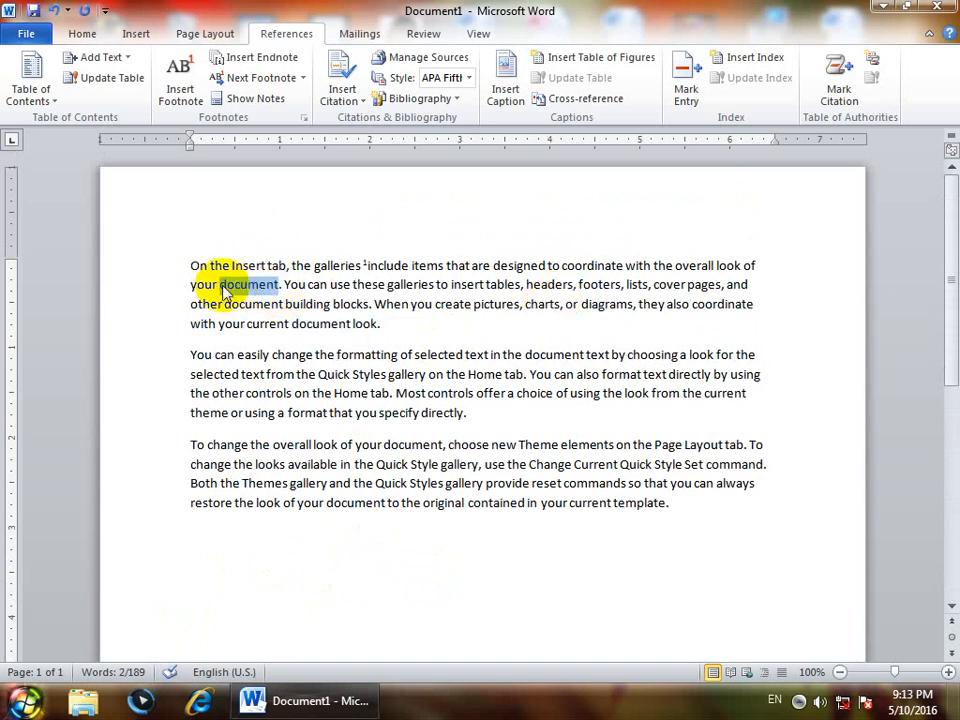
{"action": "left_click", "coordinate": [181, 82]}
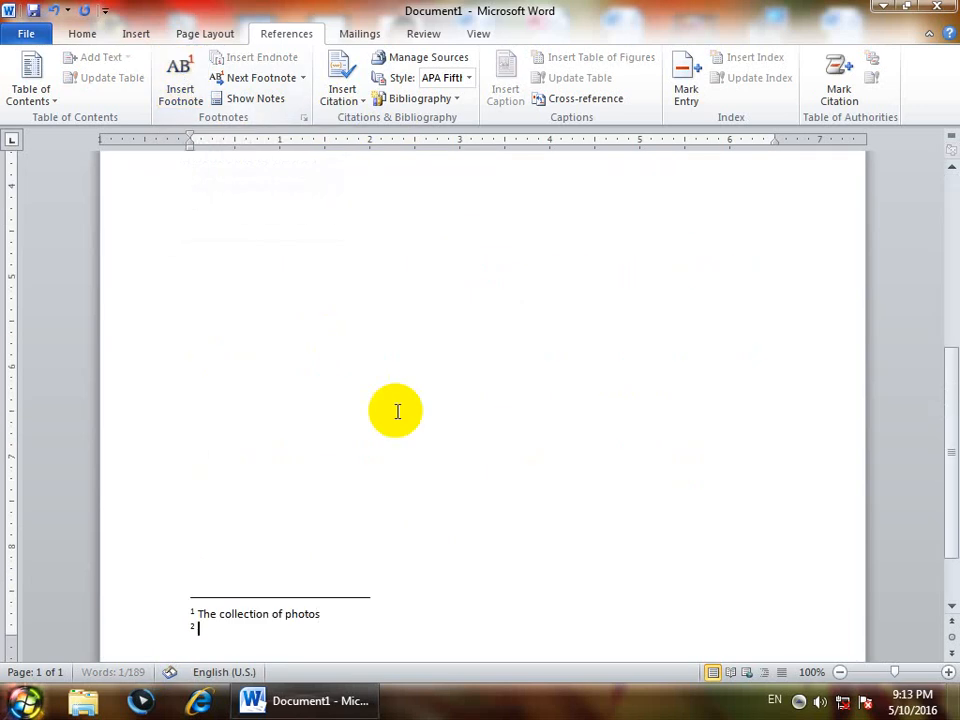
{"action": "type", "text": "The coll"}
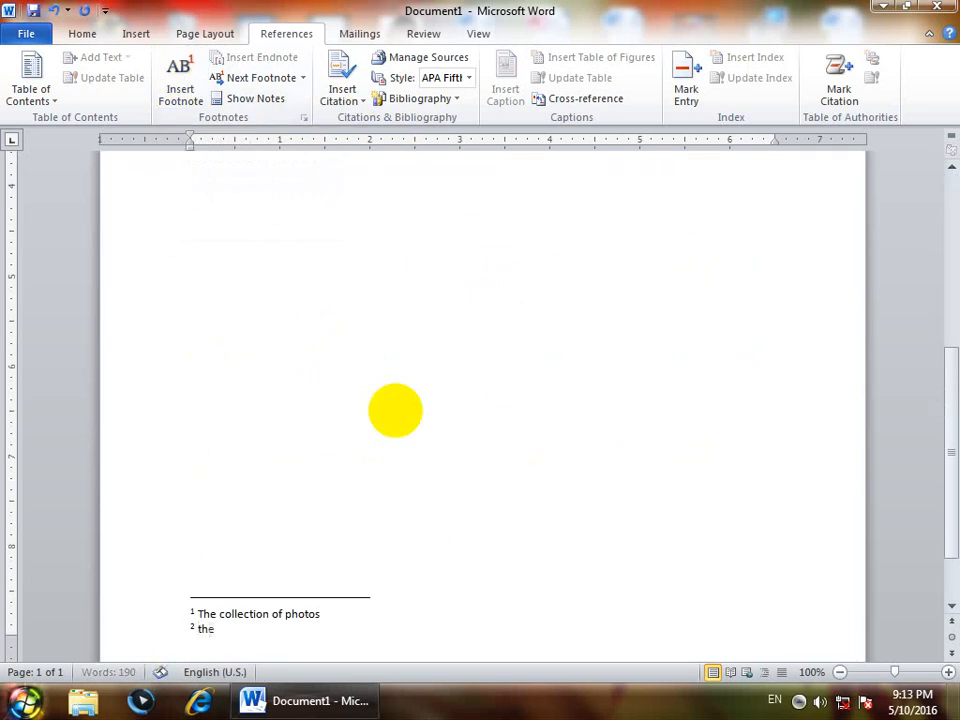
{"action": "type", "text": "ection of pages"}
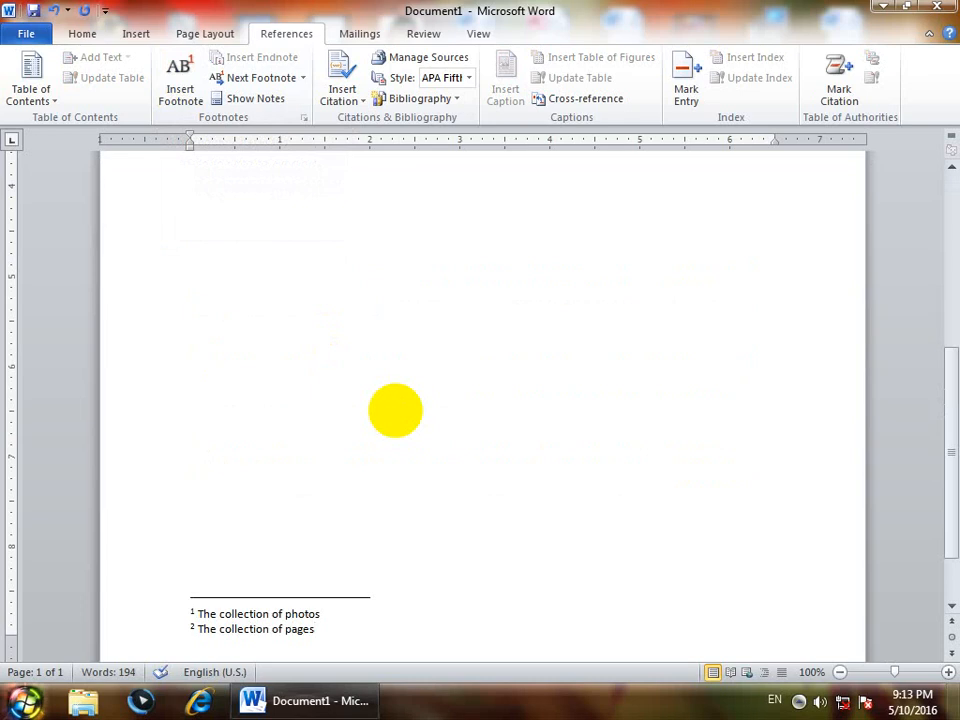
{"action": "scroll", "coordinate": [395, 411], "scroll_direction": "up", "scroll_amount": 6}
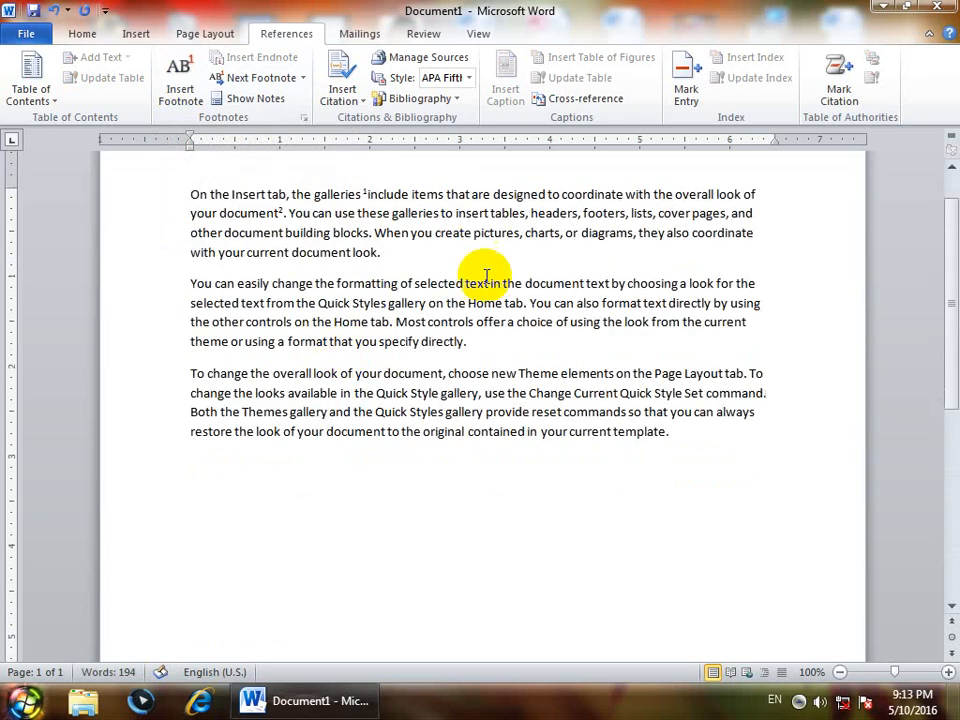
{"action": "left_click_drag", "start_coordinate": [476, 304], "coordinate": [386, 302]}
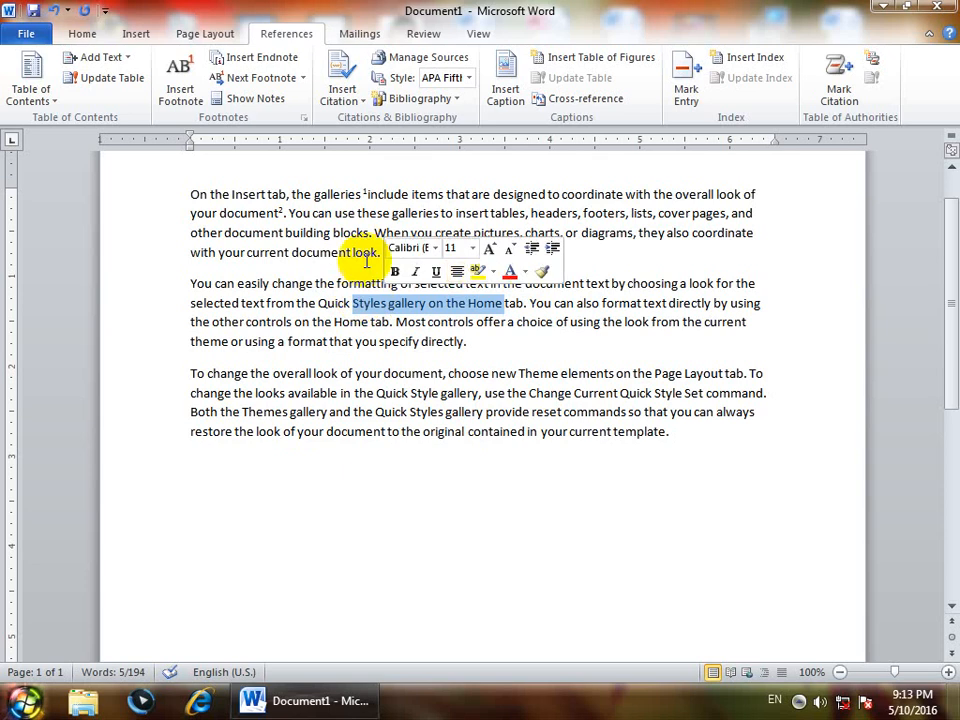
{"action": "scroll", "coordinate": [422, 256], "scroll_direction": "down", "scroll_amount": 10}
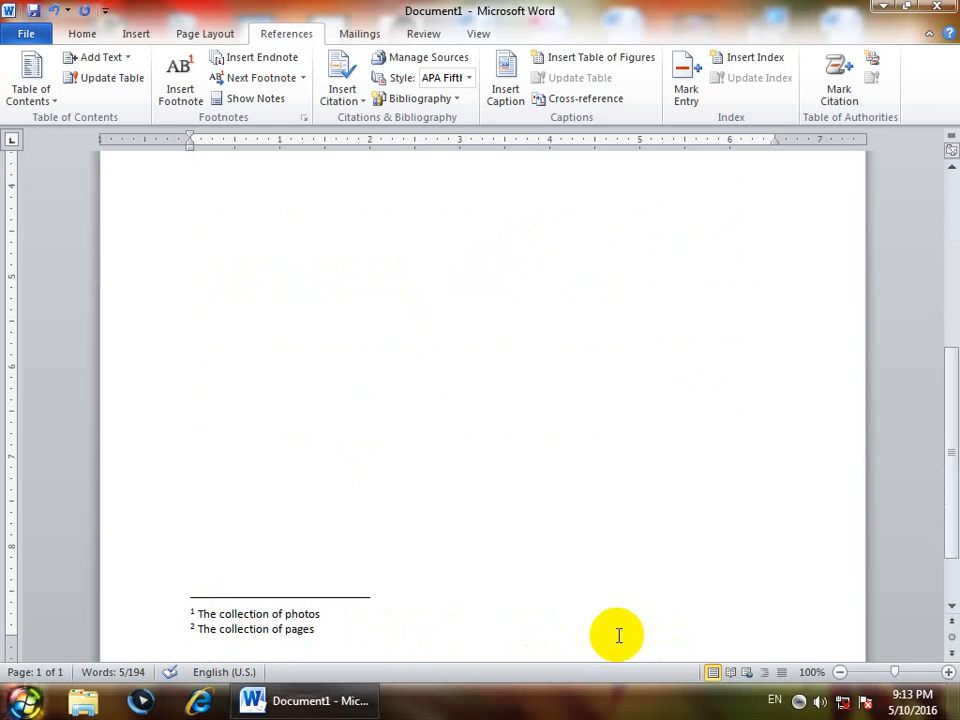
{"action": "scroll", "coordinate": [618, 634], "scroll_direction": "up", "scroll_amount": 10}
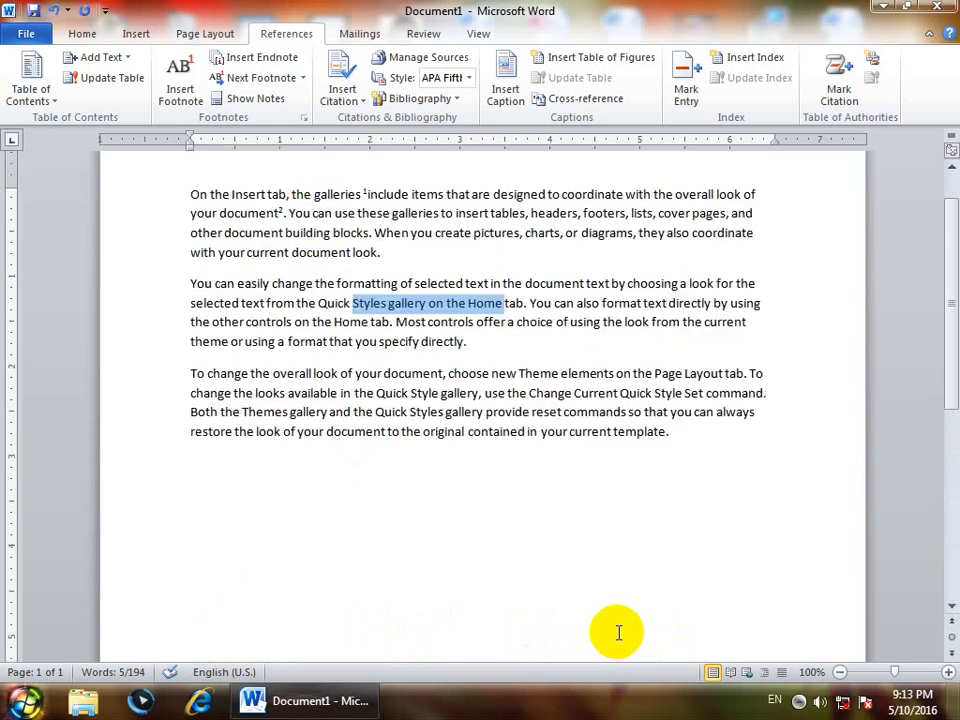
- Insert a footnote on the word "choose" in the third paragraph with the note text "To select", and return to the body text
{"action": "double_click", "coordinate": [450, 374]}
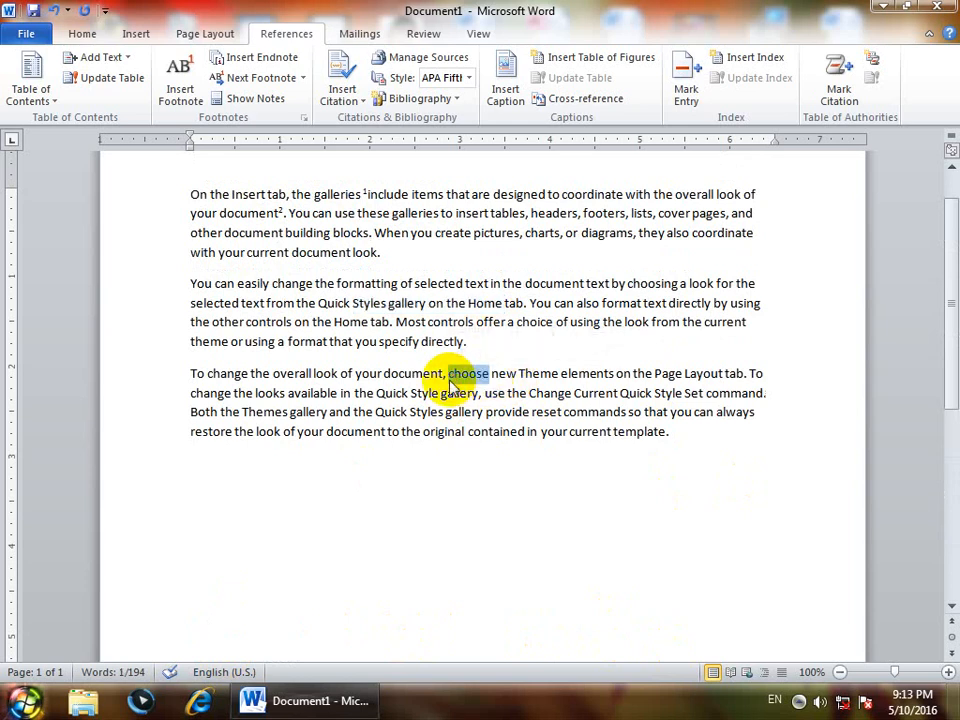
{"action": "key", "text": "ctrl+alt+f"}
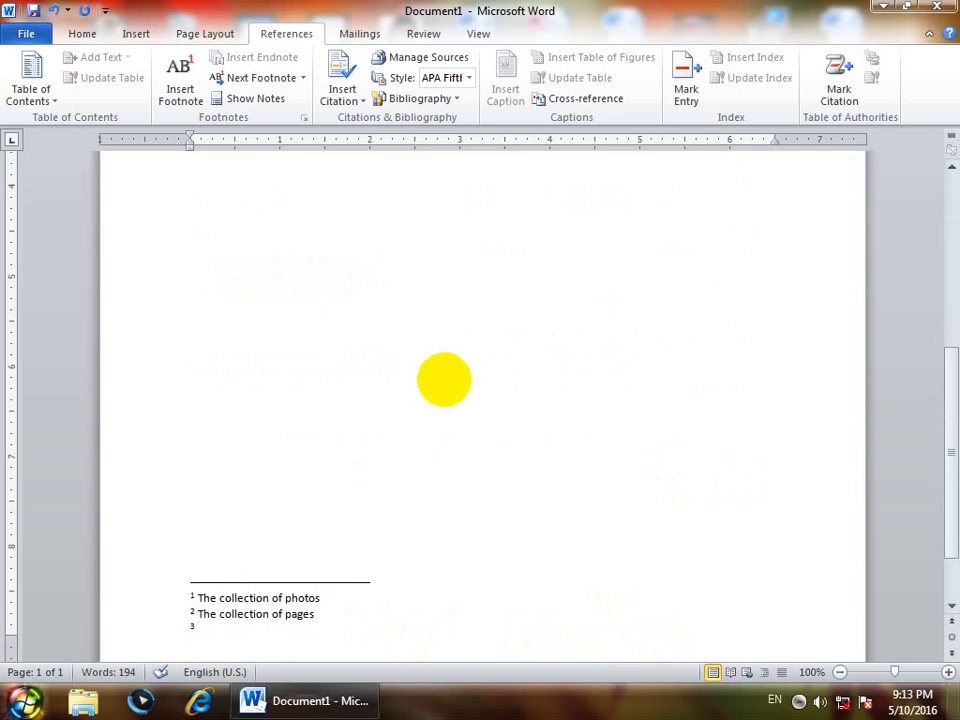
{"action": "type", "text": "to ase"}
{"action": "key", "text": "BackSpace"}
{"action": "key", "text": "BackSpace"}
{"action": "type", "text": "select"}
{"action": "scroll", "coordinate": [447, 380], "scroll_direction": "up", "scroll_amount": 2}
{"action": "scroll", "coordinate": [437, 403], "scroll_direction": "down", "scroll_amount": 2}
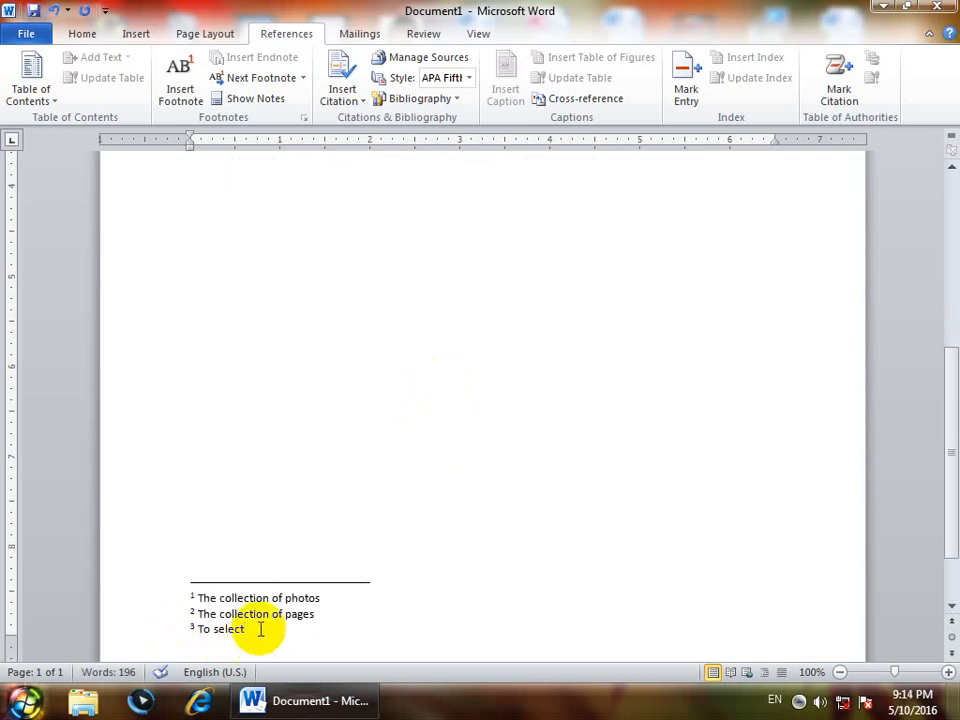
{"action": "left_click", "coordinate": [320, 458]}
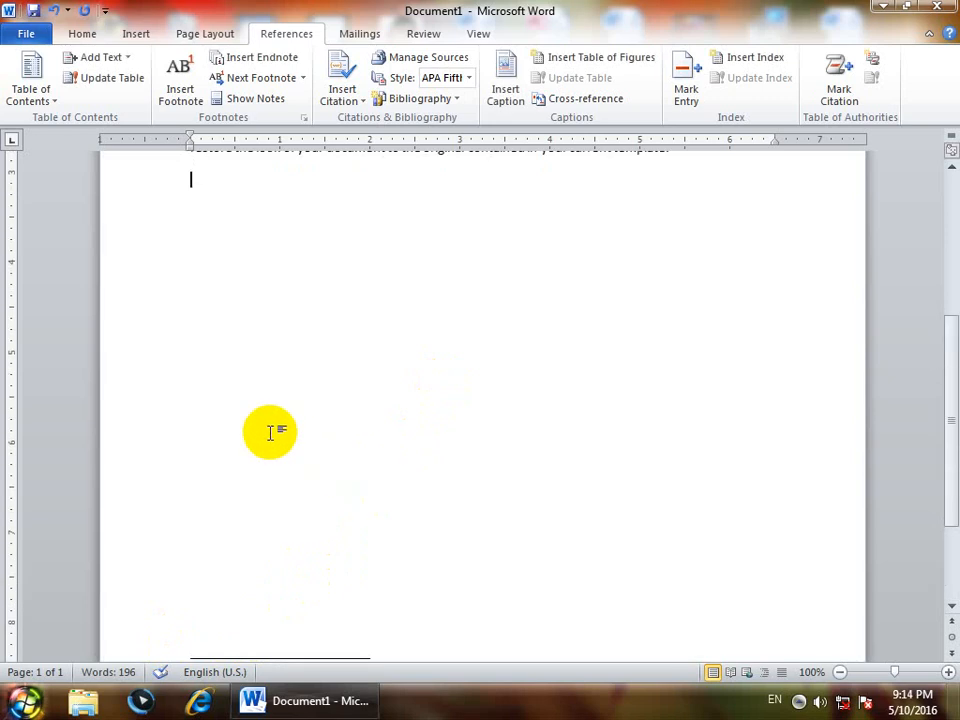
- Start a new page after the last paragraph and fill it with two paragraphs of sample text using =rand(2)
{"action": "key", "text": "ctrl+Return"}
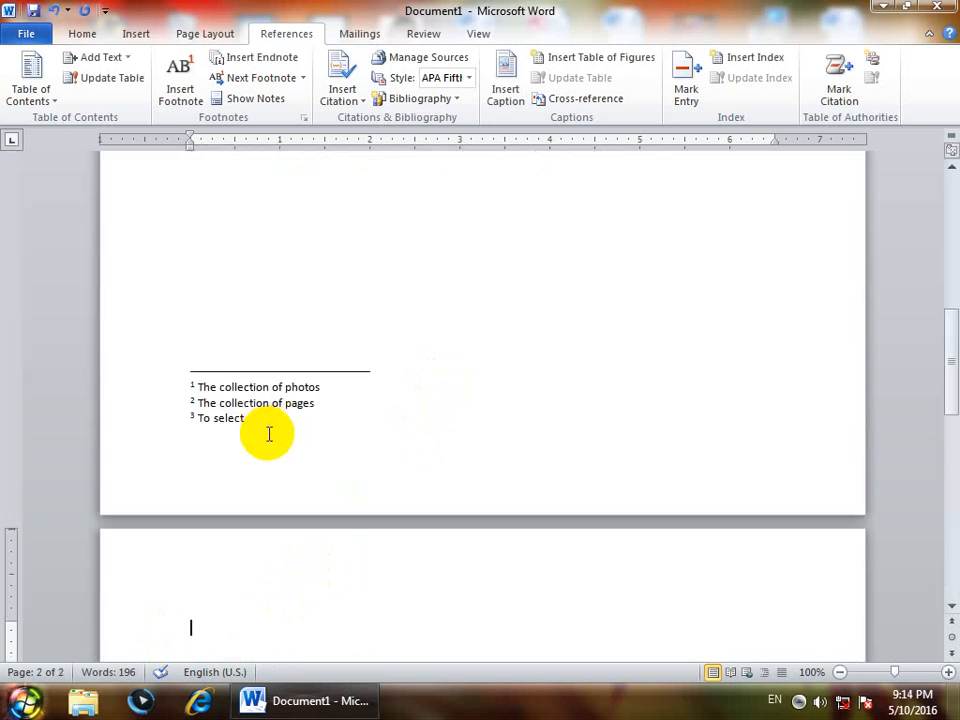
{"action": "type", "text": "=rand("}
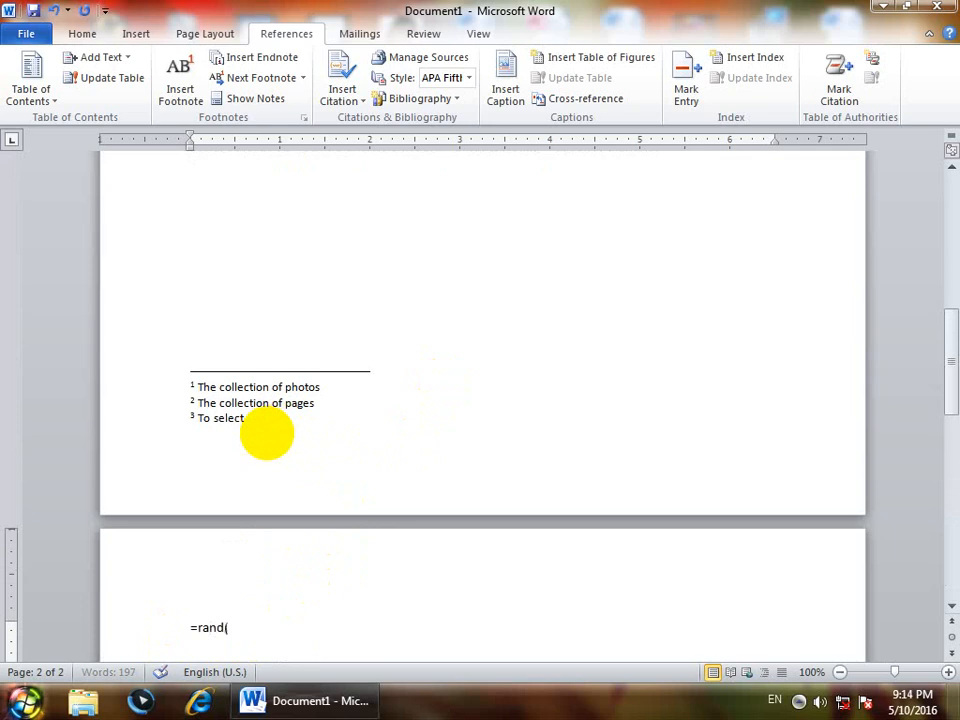
{"action": "type", "text": "2)"}
{"action": "key", "text": "Return"}
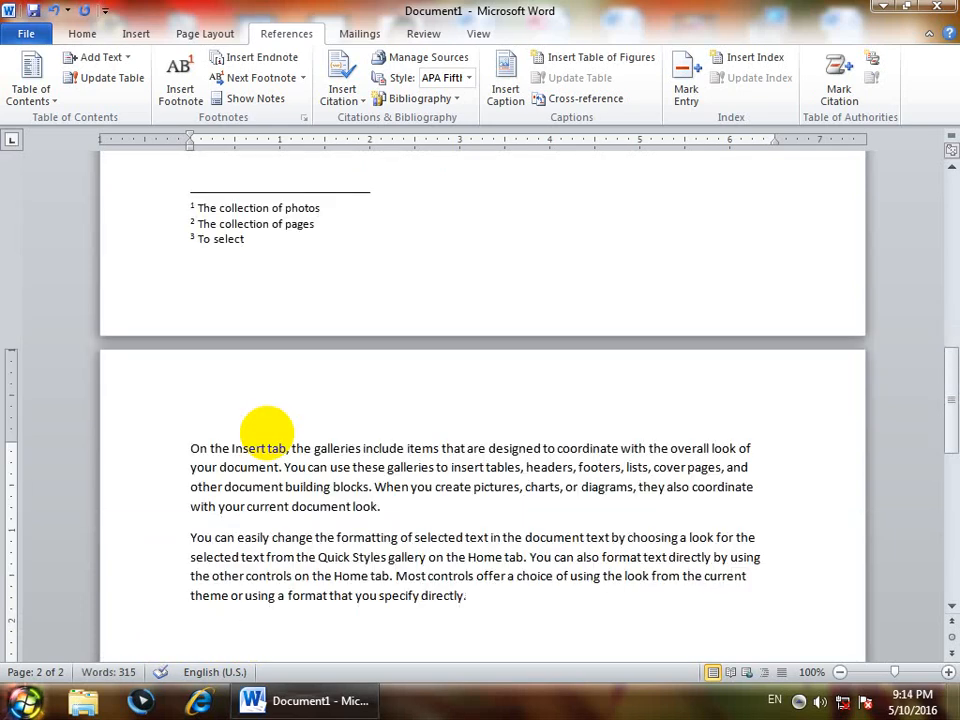
- Insert an endnote on the word "Insert" in the first page's first line, with the note text "To increase something"
{"action": "scroll", "coordinate": [266, 430], "scroll_direction": "up", "scroll_amount": 15}
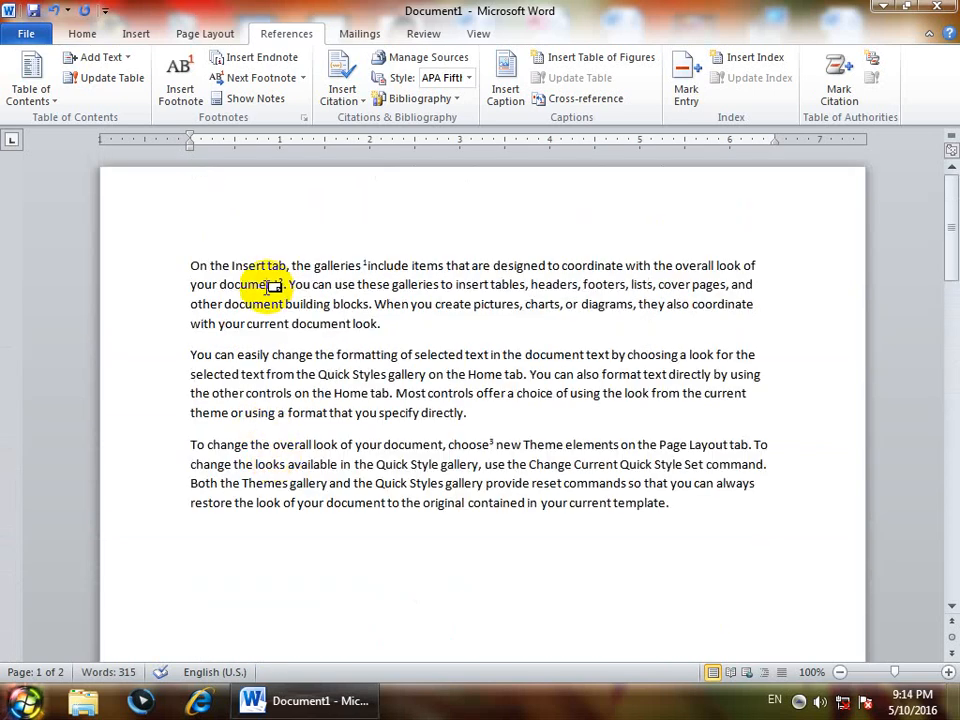
{"action": "left_click_drag", "start_coordinate": [267, 271], "coordinate": [227, 271]}
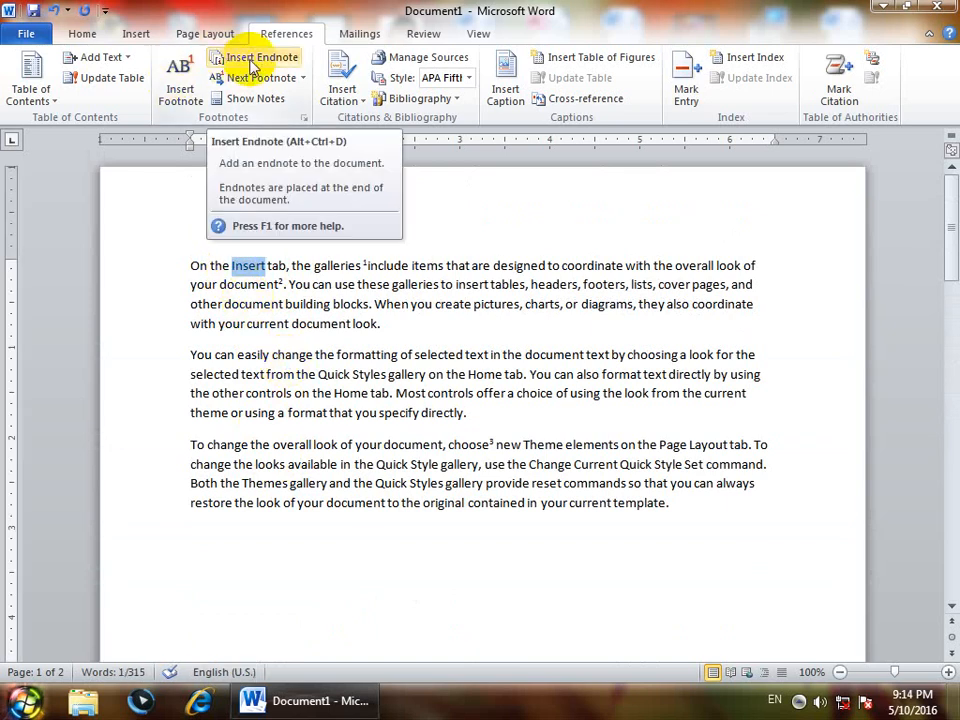
{"action": "mouse_move", "coordinate": [948, 240]}
{"action": "left_mouse_down"}
{"action": "mouse_move", "coordinate": [953, 340]}
{"action": "mouse_move", "coordinate": [951, 243]}
{"action": "left_mouse_up"}
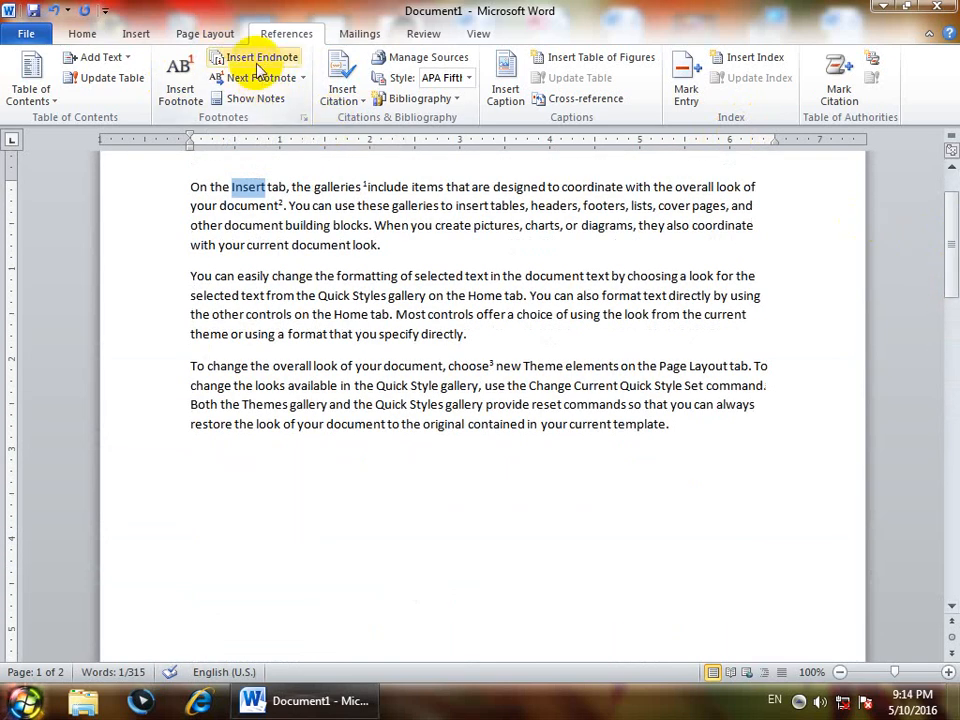
{"action": "left_click", "coordinate": [257, 60]}
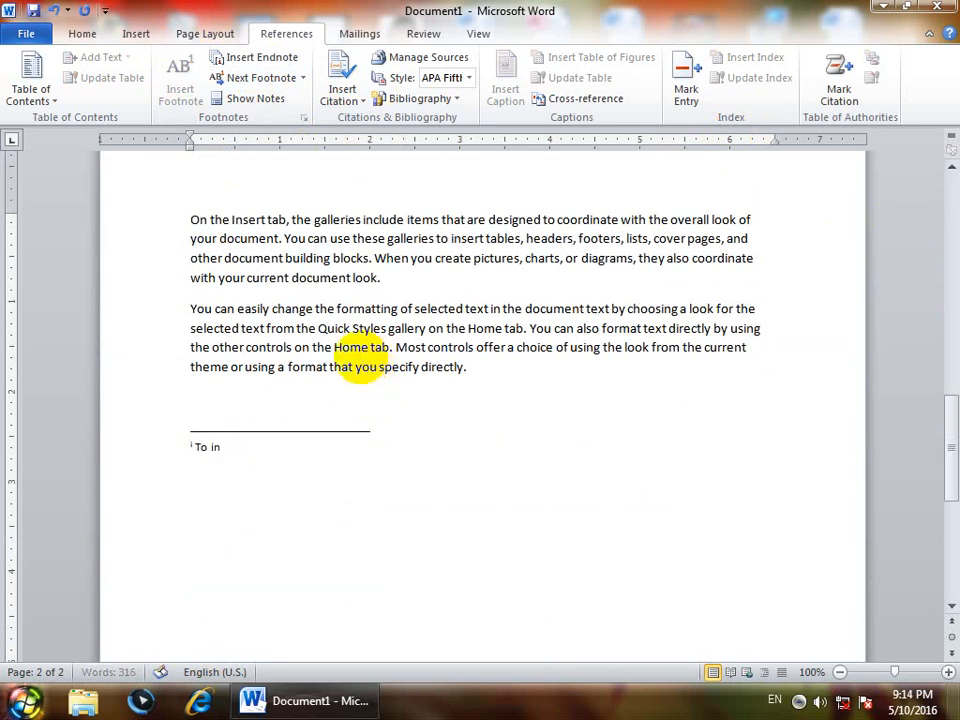
{"action": "type", "text": "To incres"}
{"action": "key", "text": "BackSpace"}
{"action": "key", "text": "BackSpace"}
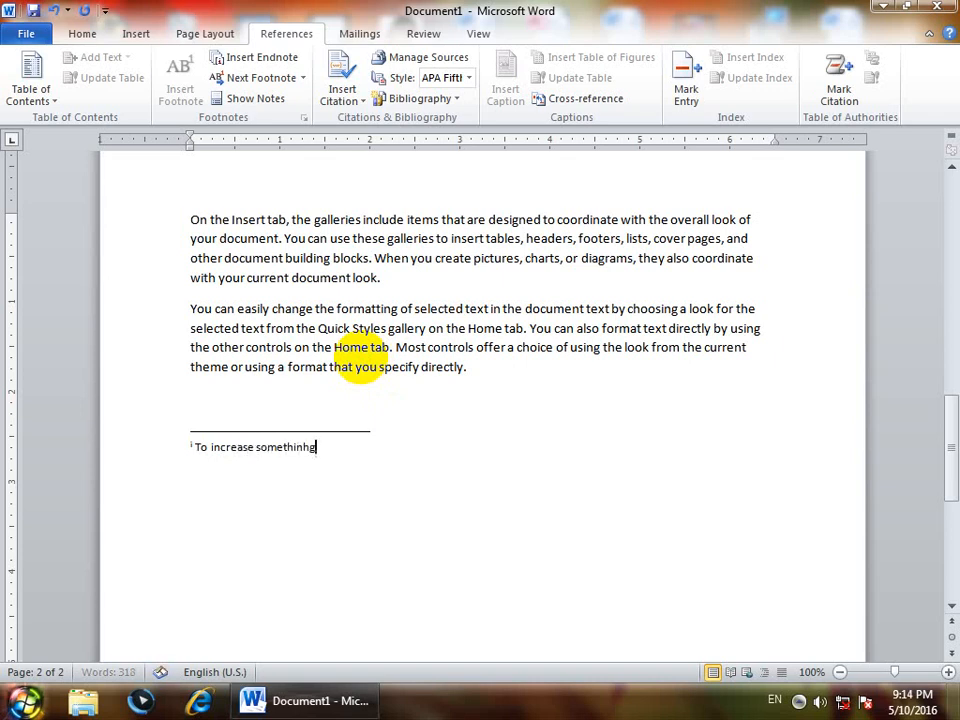
{"action": "key", "text": "BackSpace"}
- Insert an endnote on the word "format" in the first page's second paragraph, with the note text "To colors"
{"action": "scroll", "coordinate": [321, 471], "scroll_direction": "up", "scroll_amount": 3}
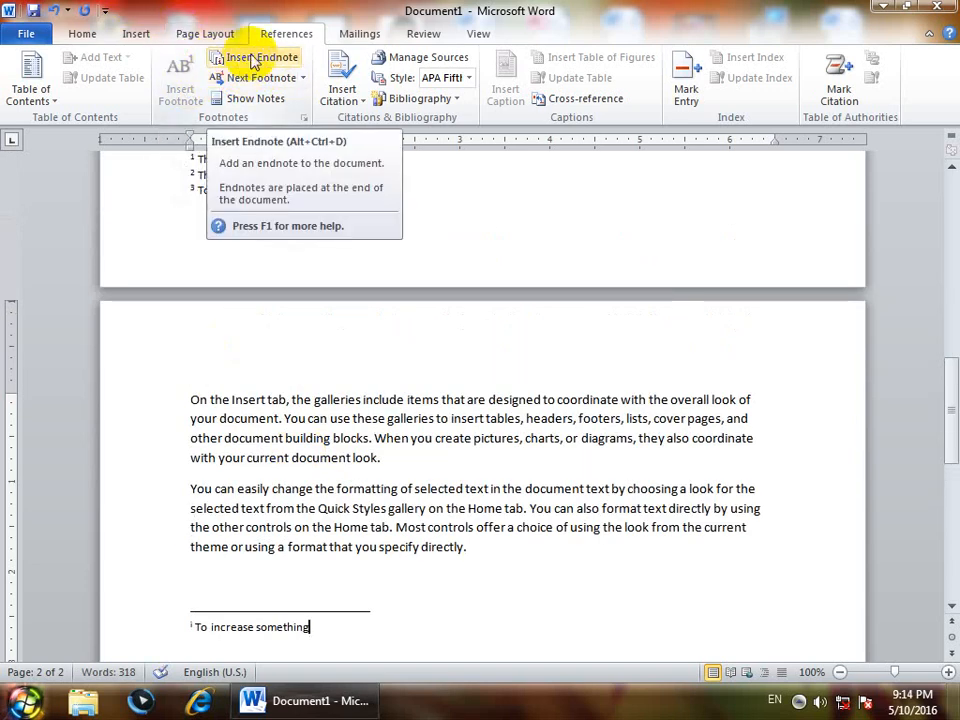
{"action": "scroll", "coordinate": [326, 318], "scroll_direction": "up", "scroll_amount": 15}
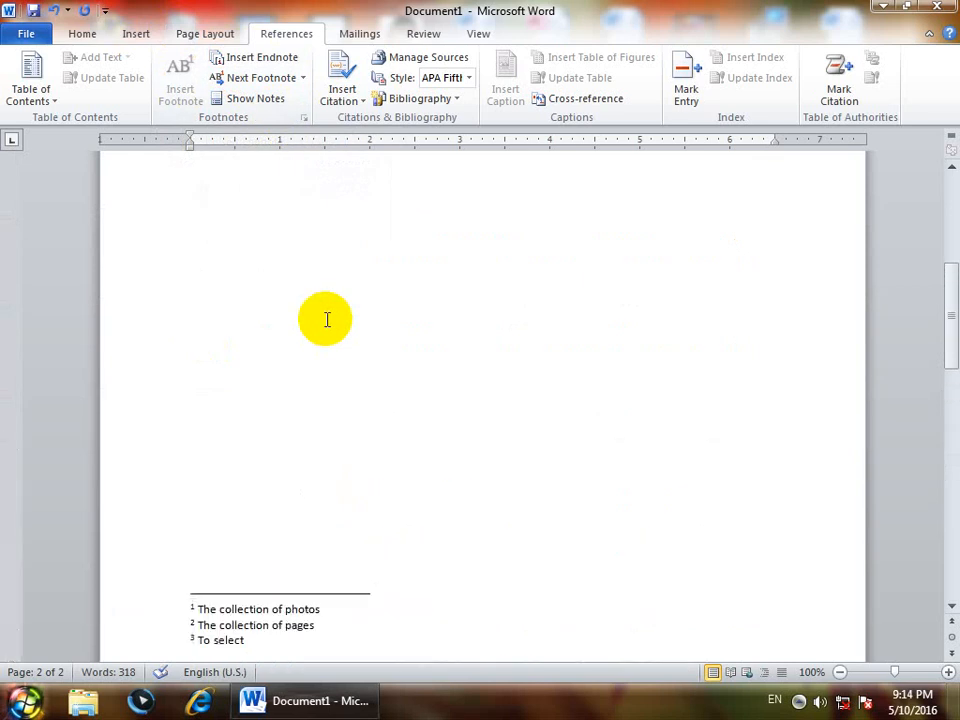
{"action": "scroll", "coordinate": [326, 318], "scroll_direction": "up", "scroll_amount": 3}
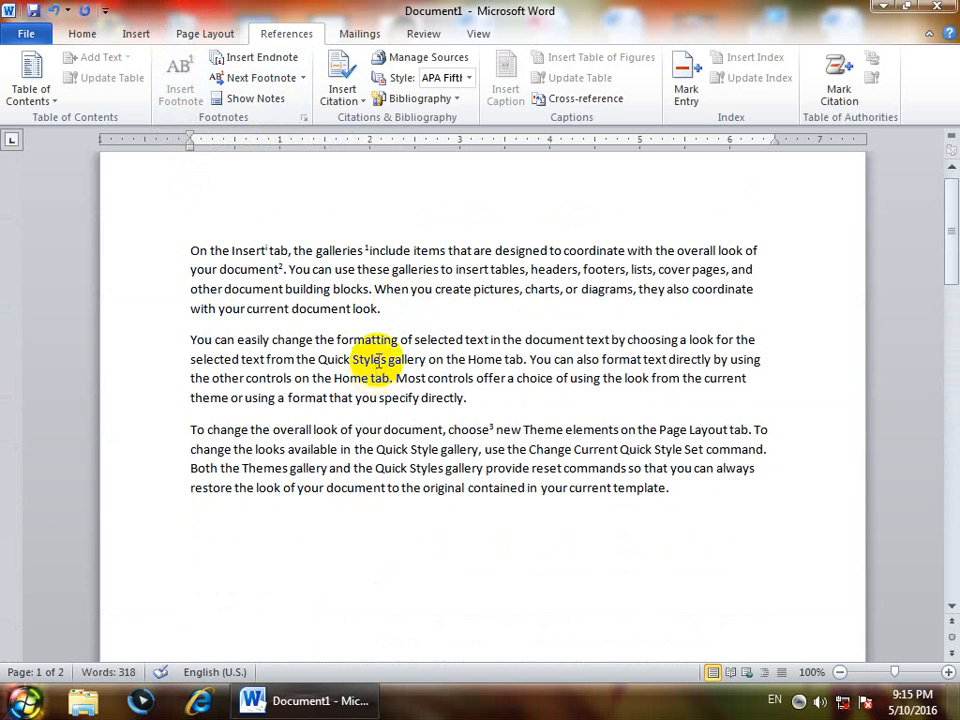
{"action": "double_click", "coordinate": [604, 362]}
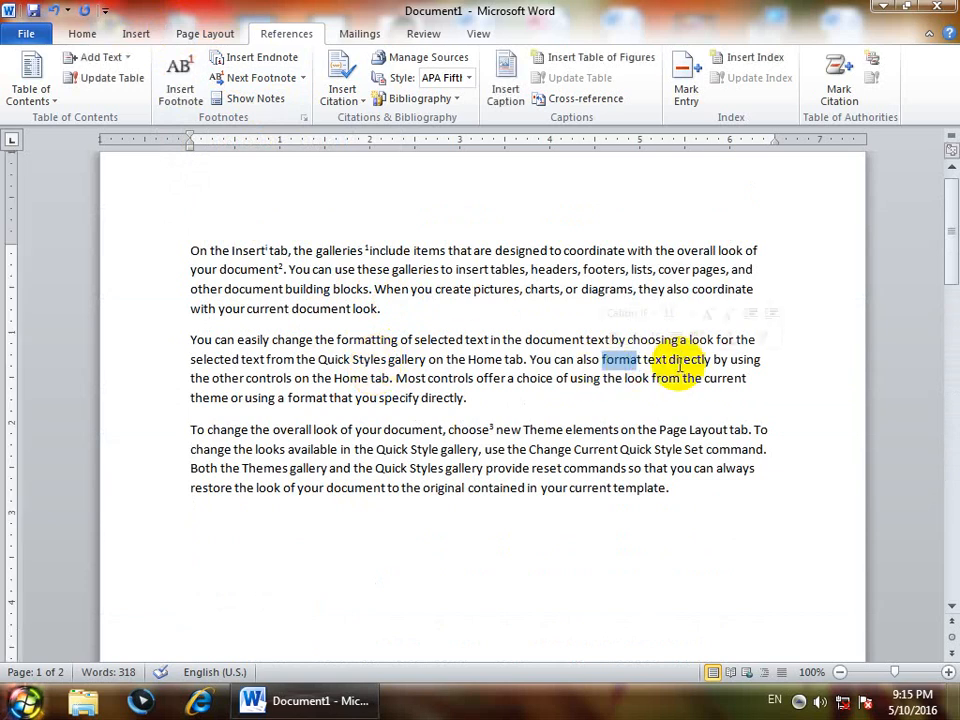
{"action": "left_click", "coordinate": [637, 362]}
{"action": "double_click", "coordinate": [630, 360]}
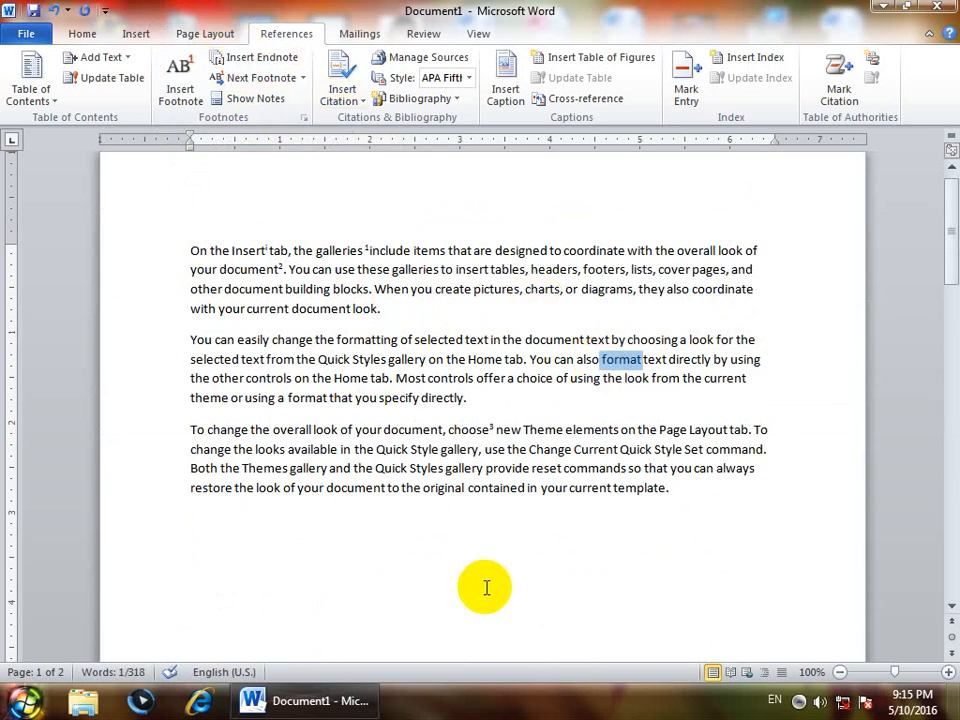
{"action": "key", "text": "ctrl+alt+d"}
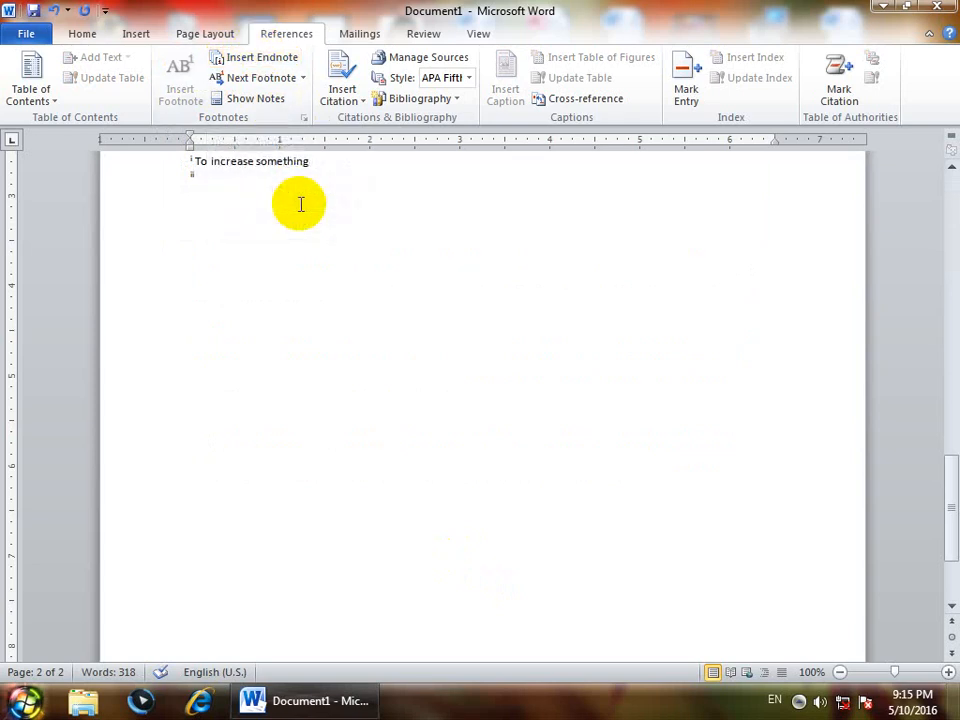
{"action": "type", "text": "To colors"}
- From the start of the document, go forward through two footnote references and return to the previous one
{"action": "scroll", "coordinate": [298, 203], "scroll_direction": "up", "scroll_amount": 15}
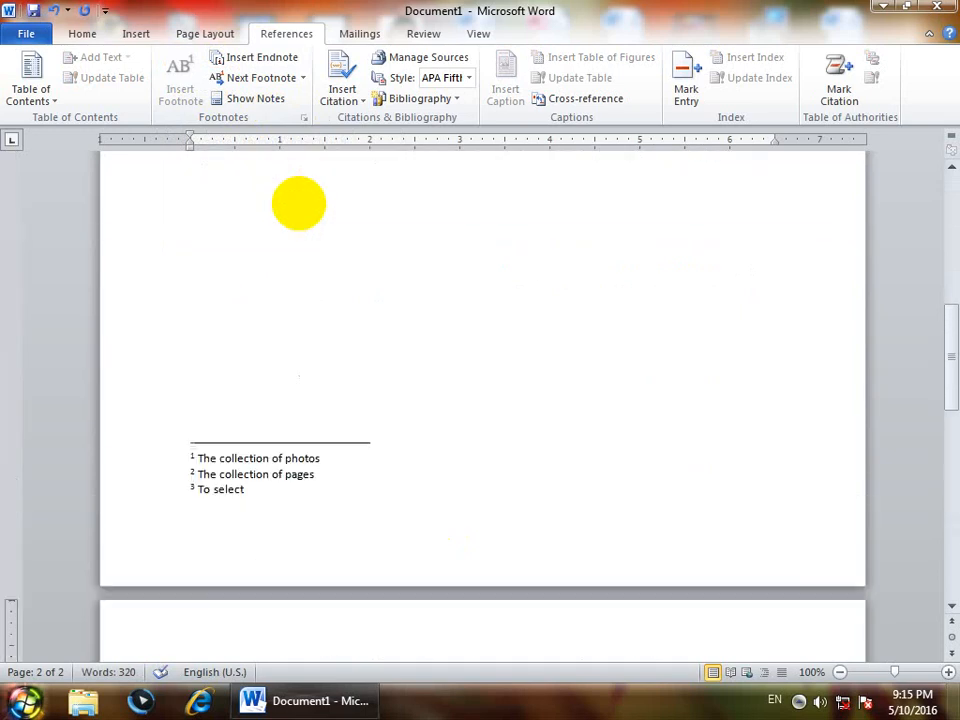
{"action": "scroll", "coordinate": [298, 203], "scroll_direction": "up", "scroll_amount": 4}
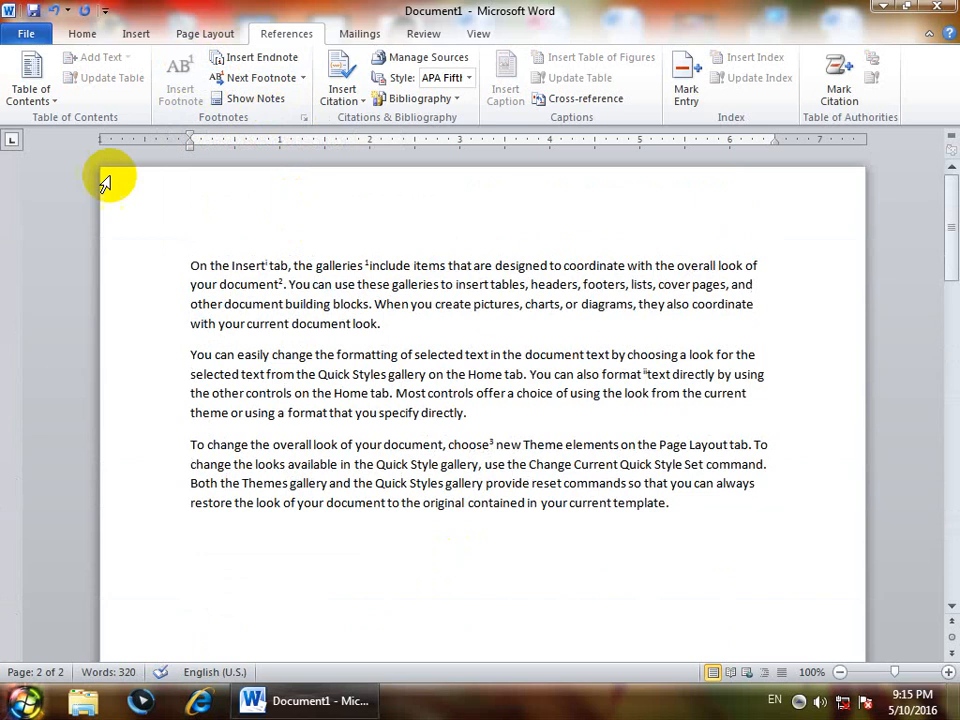
{"action": "left_click", "coordinate": [191, 265]}
{"action": "left_click", "coordinate": [303, 78]}
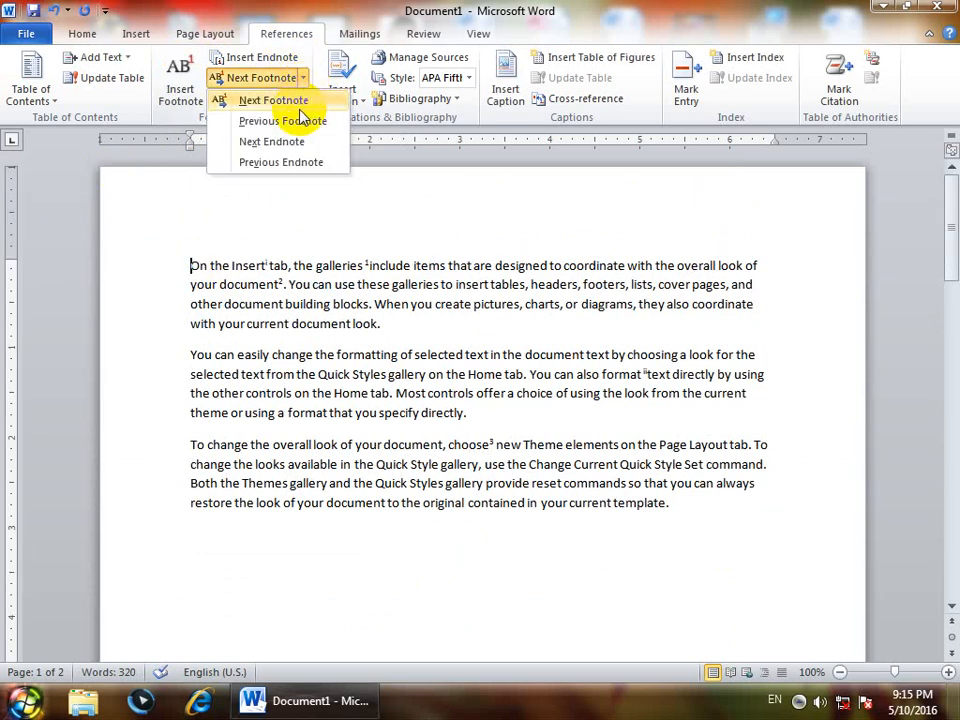
{"action": "left_click", "coordinate": [300, 101]}
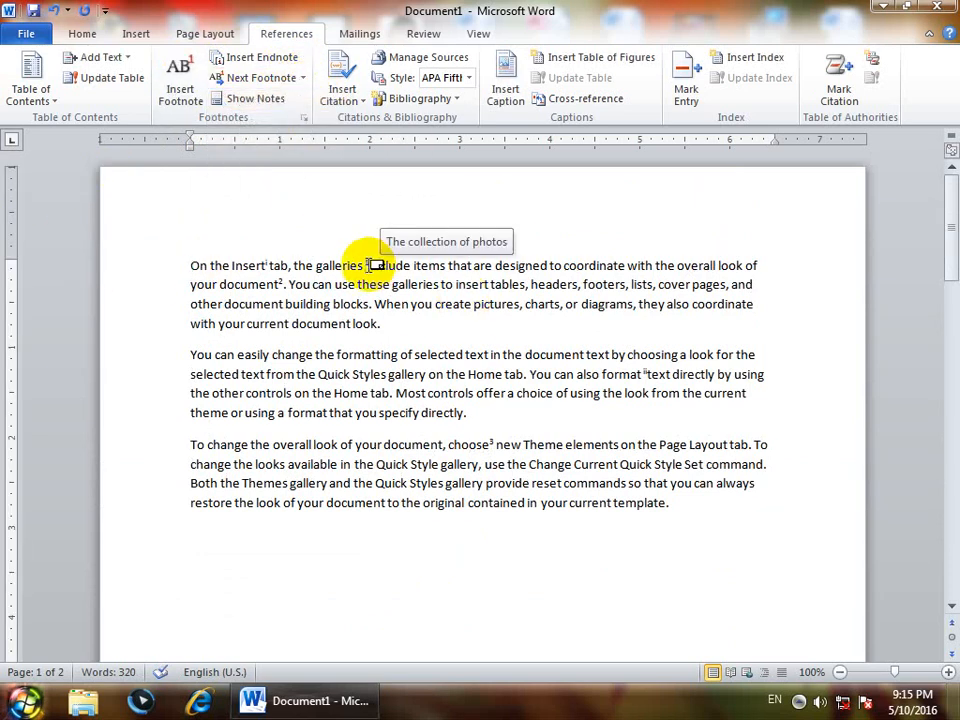
{"action": "left_click", "coordinate": [303, 78]}
{"action": "left_click", "coordinate": [300, 98]}
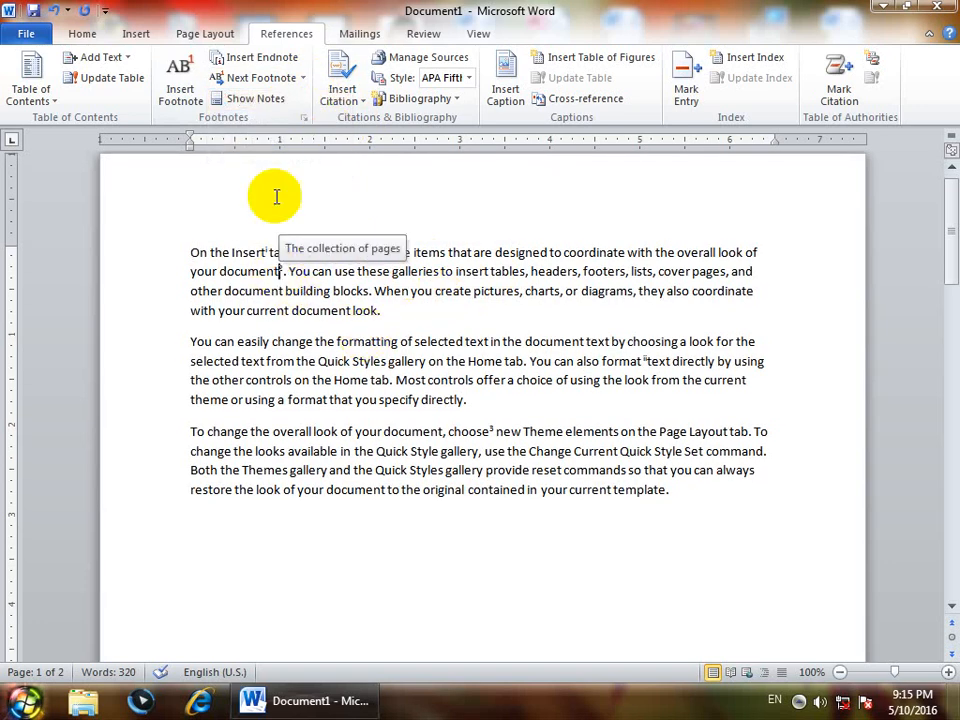
{"action": "left_click", "coordinate": [303, 78]}
{"action": "left_click", "coordinate": [276, 124]}
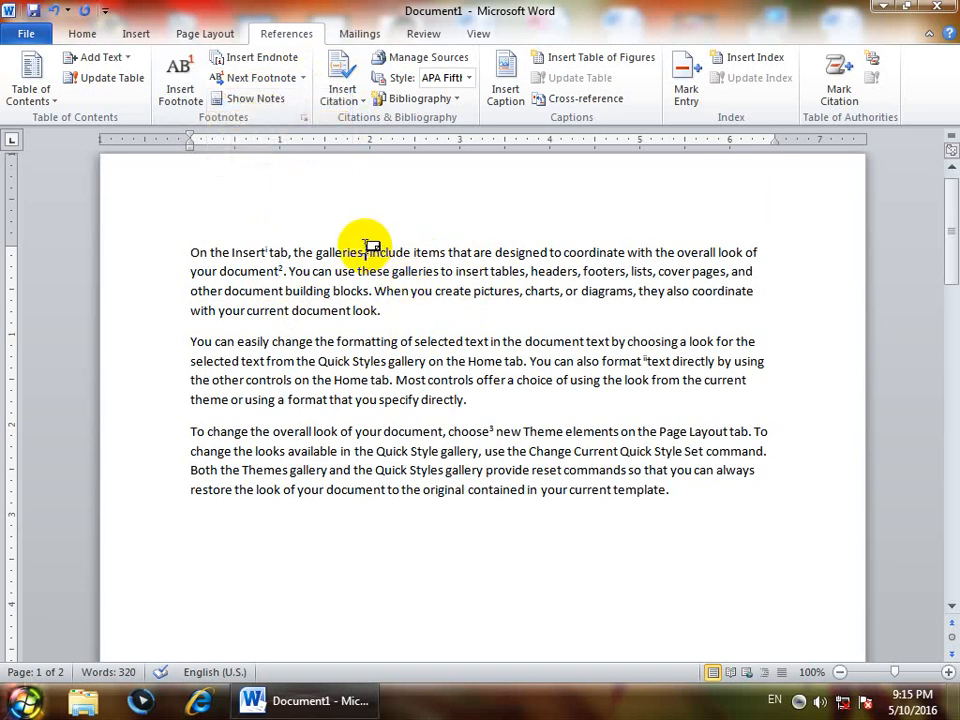
- Go forward through the endnote references to the one after "format", and return to the previous one after "Insert"
{"action": "left_click", "coordinate": [302, 78]}
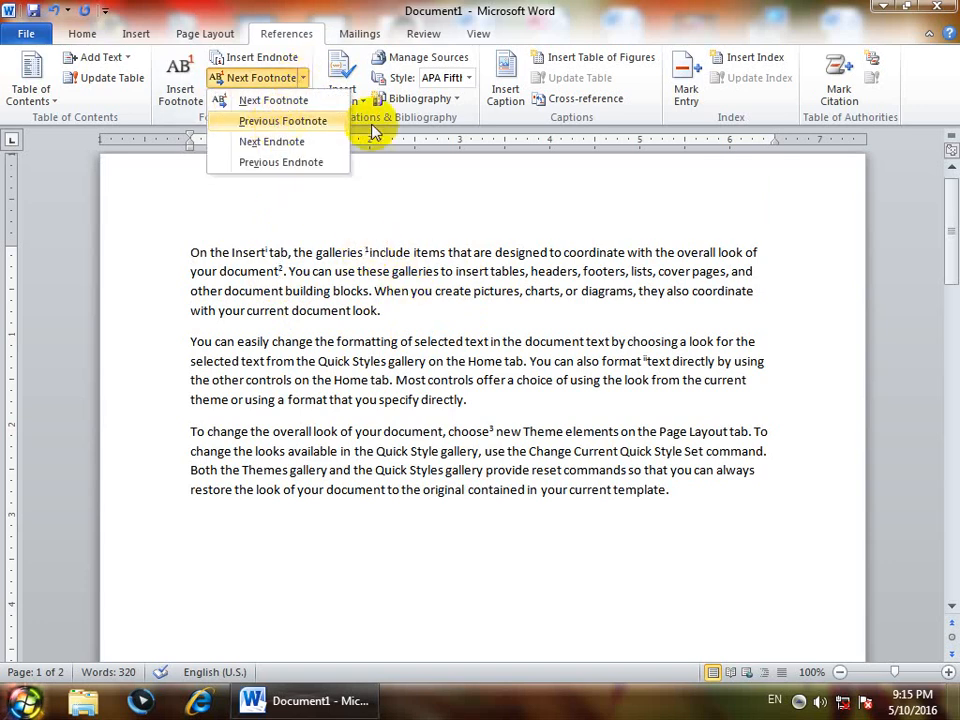
{"action": "left_click", "coordinate": [287, 143]}
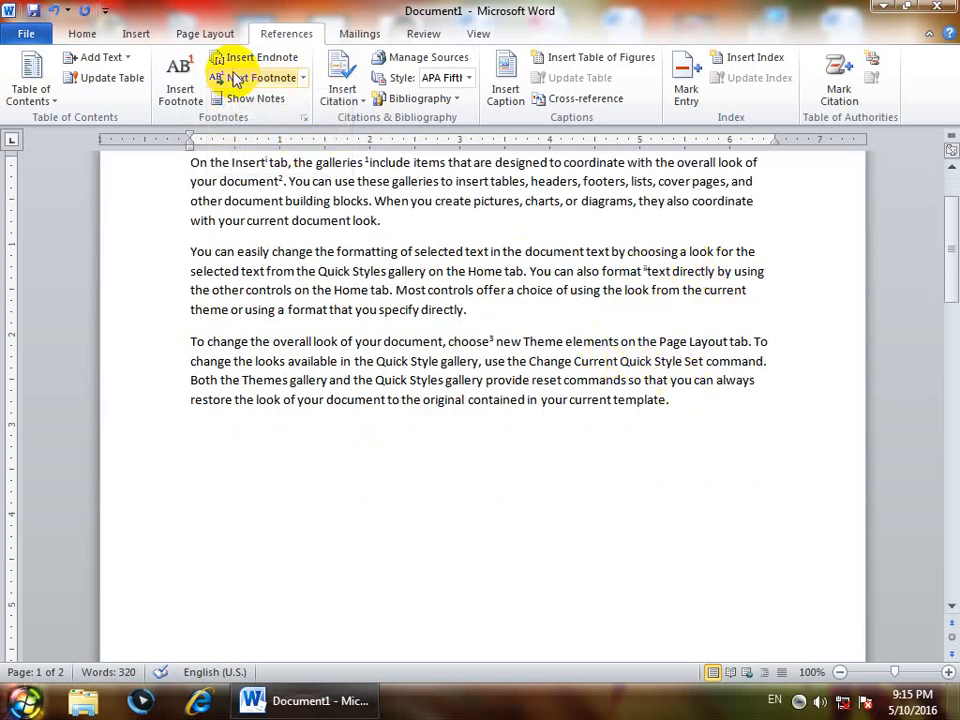
{"action": "left_click", "coordinate": [302, 78]}
{"action": "left_click", "coordinate": [287, 143]}
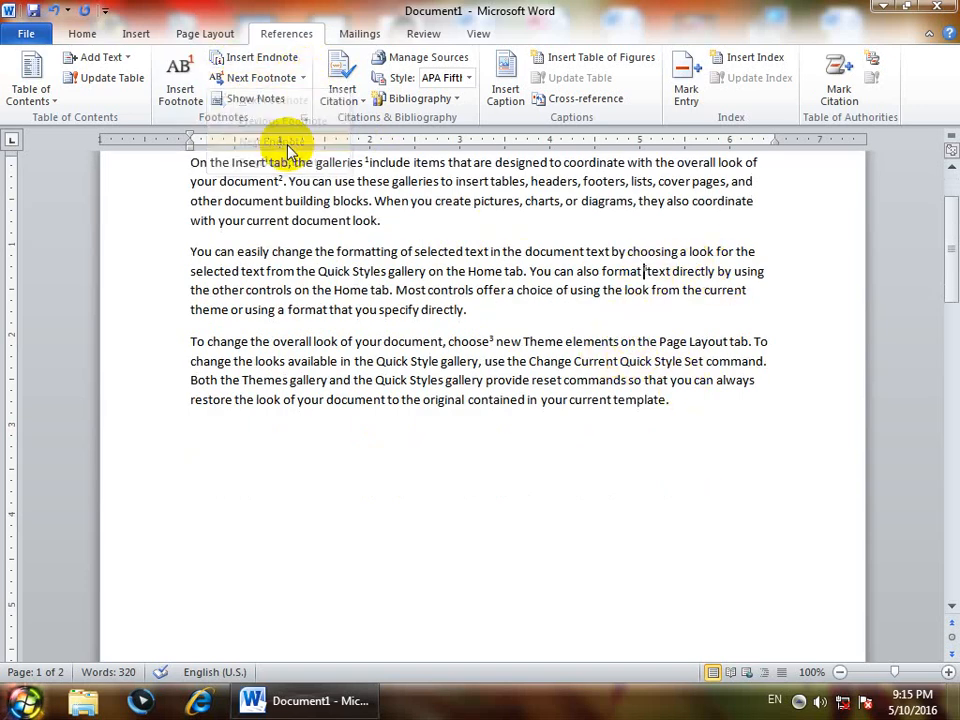
{"action": "left_click", "coordinate": [303, 78]}
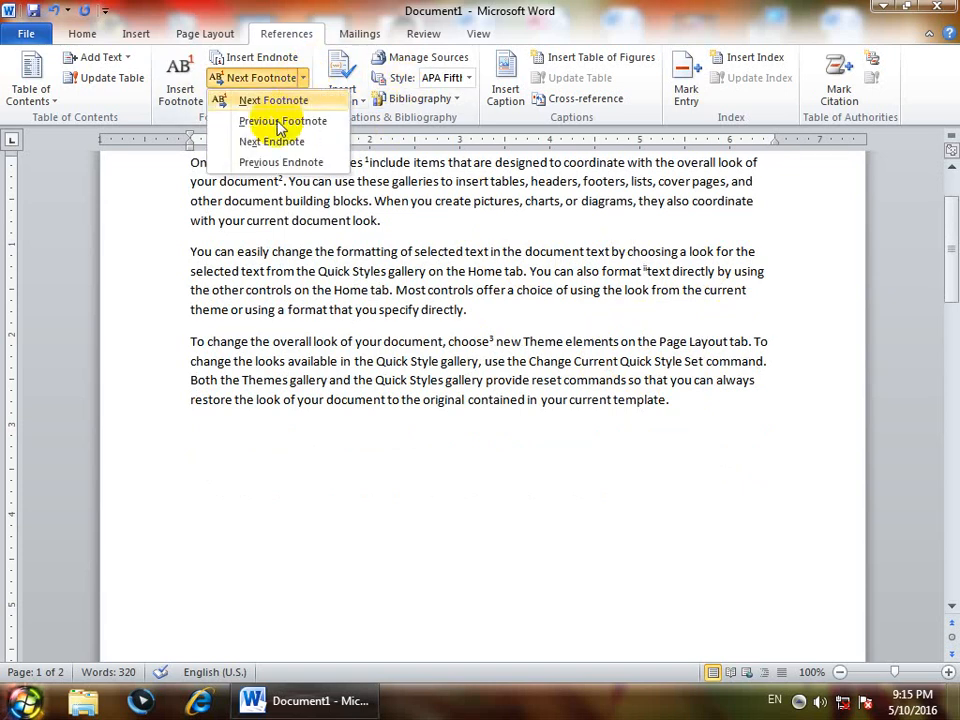
{"action": "left_click", "coordinate": [272, 162]}
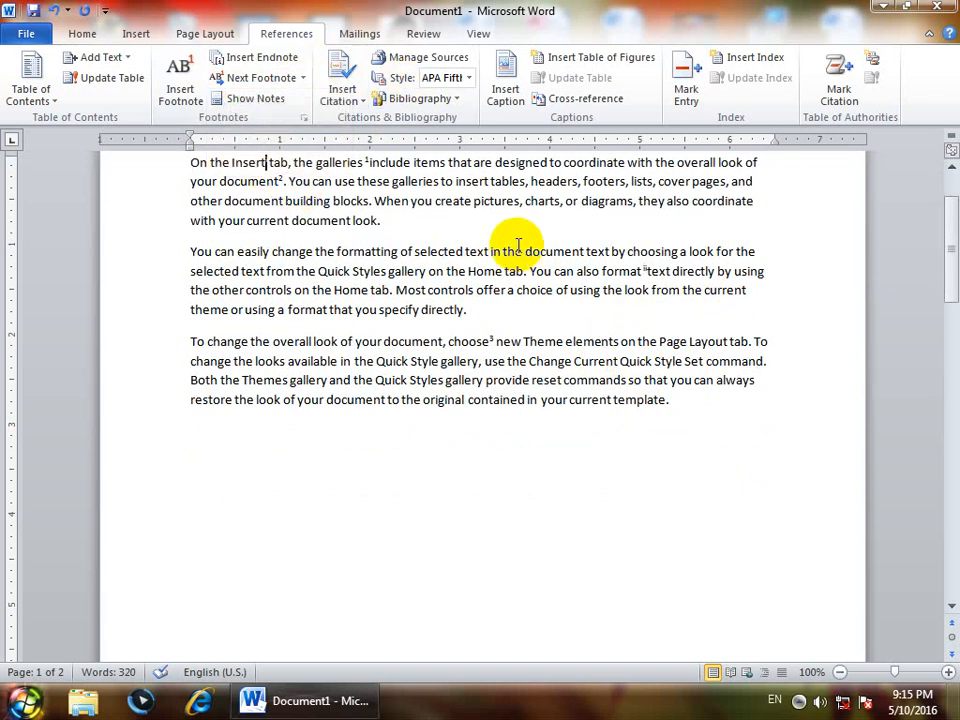
{"action": "mouse_move", "coordinate": [268, 162]}
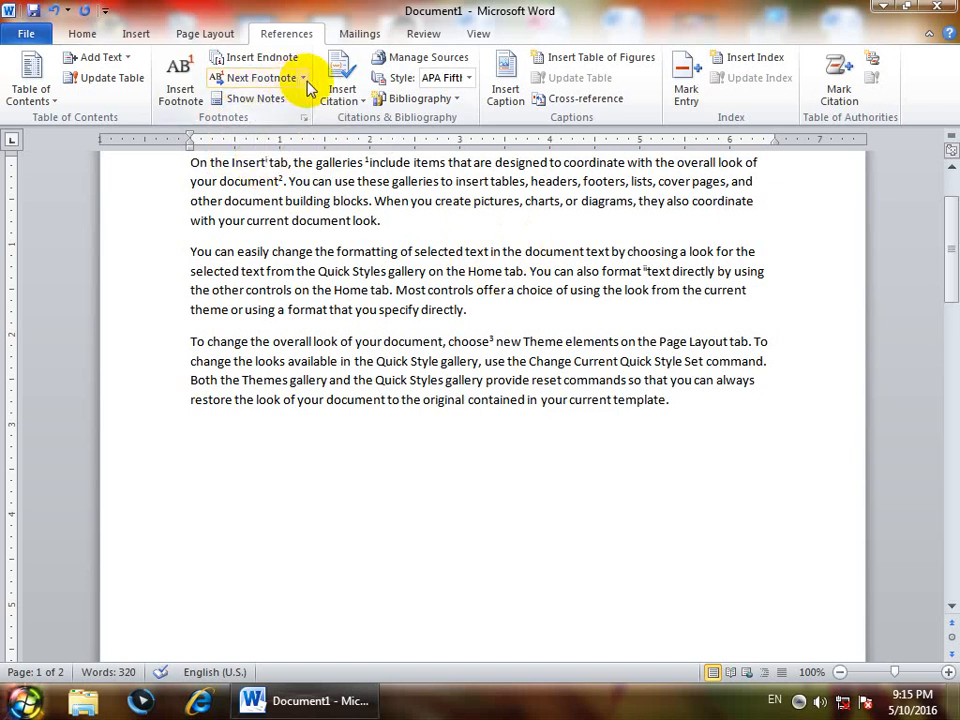
- Show the document's notes from the start of the text, choosing to view the footnote area
{"action": "scroll", "coordinate": [310, 195], "scroll_direction": "up", "scroll_amount": 2}
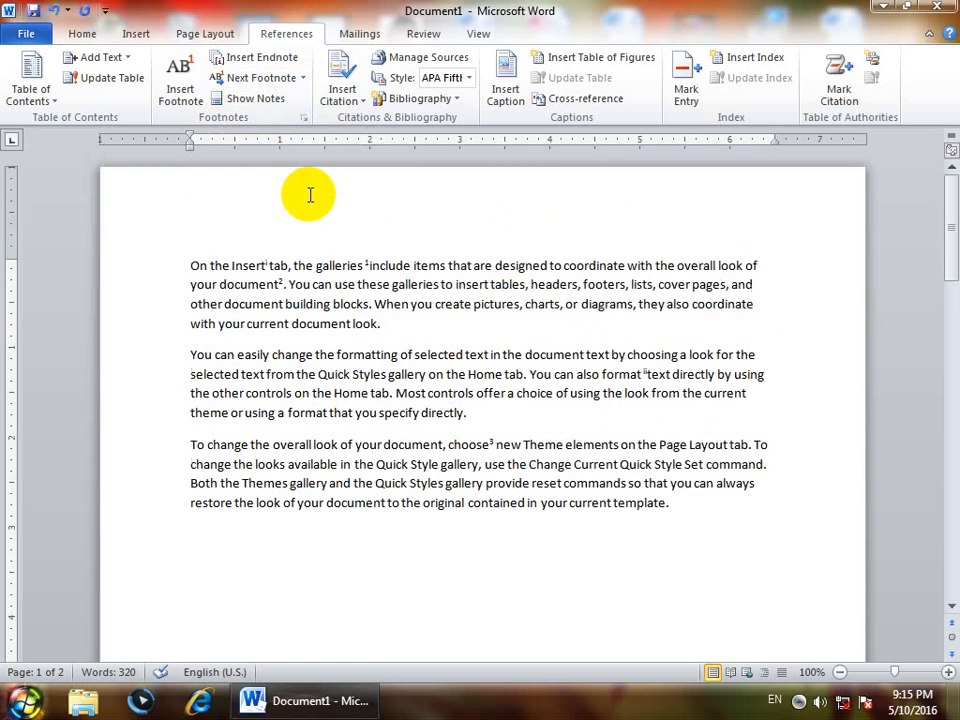
{"action": "left_click", "coordinate": [190, 265]}
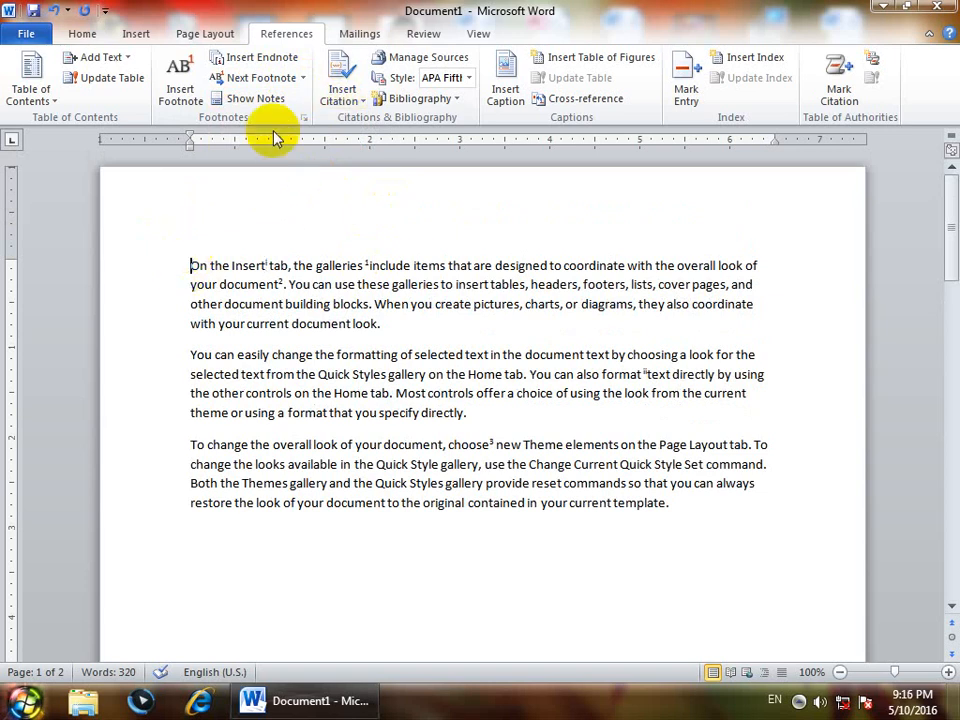
{"action": "left_click", "coordinate": [252, 98]}
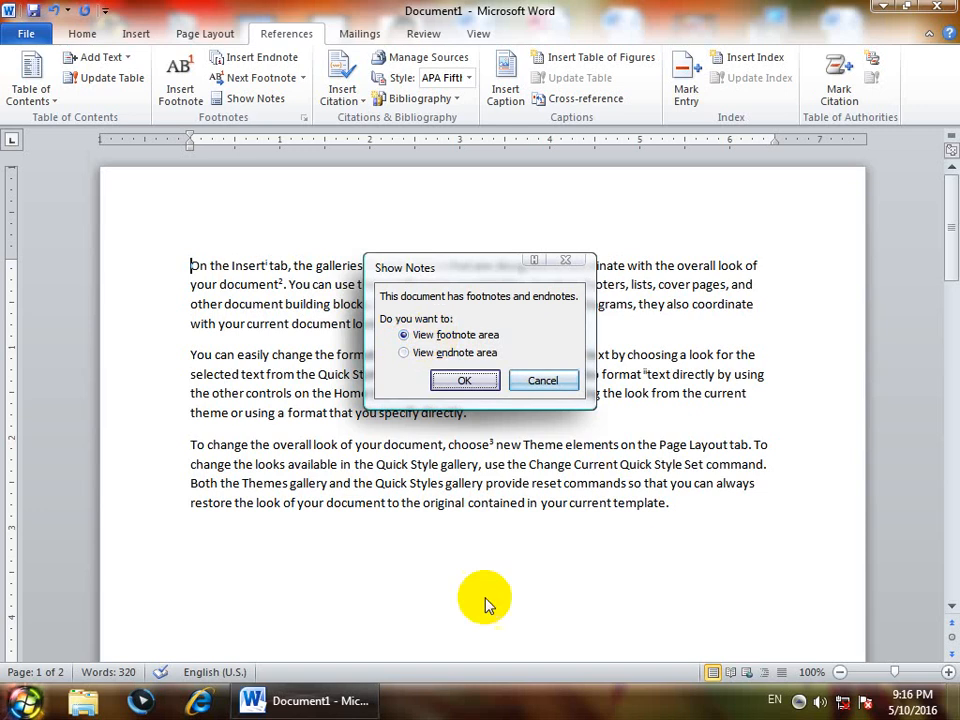
{"action": "left_click", "coordinate": [465, 381]}
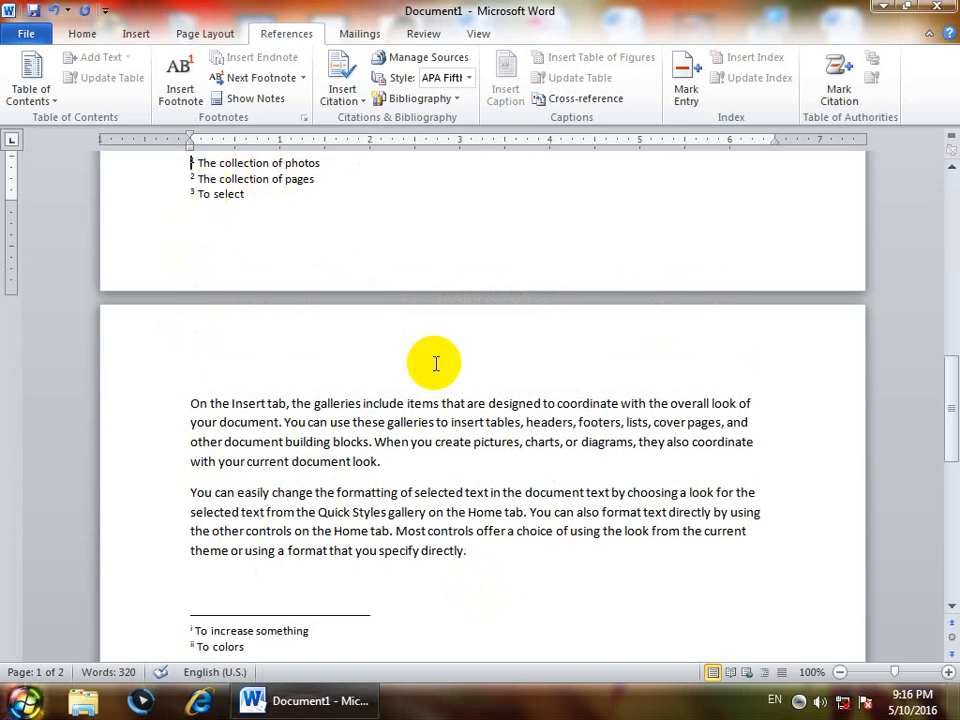
- Return to the first page and show the notes again, choosing to view the endnote area
{"action": "scroll", "coordinate": [436, 363], "scroll_direction": "up", "scroll_amount": 15}
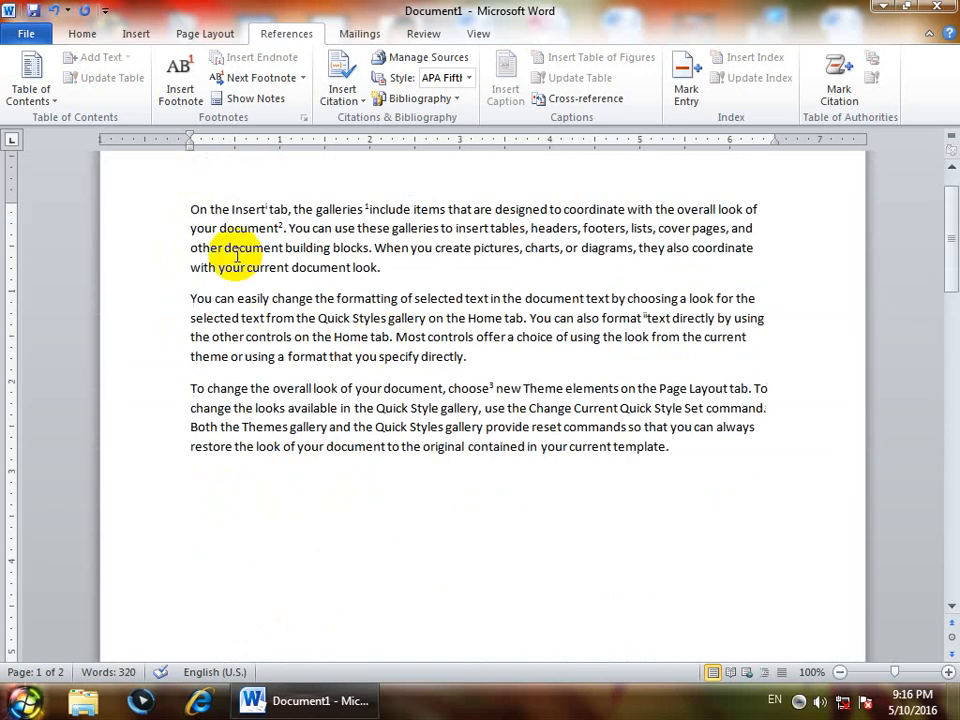
{"action": "left_click", "coordinate": [250, 98]}
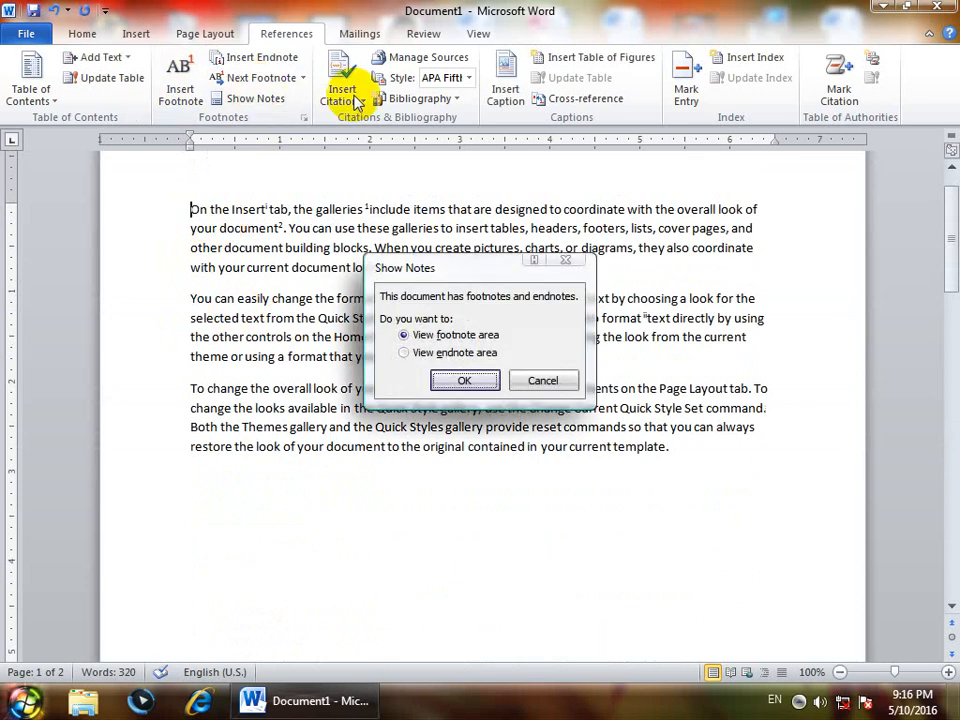
{"action": "left_click", "coordinate": [403, 352]}
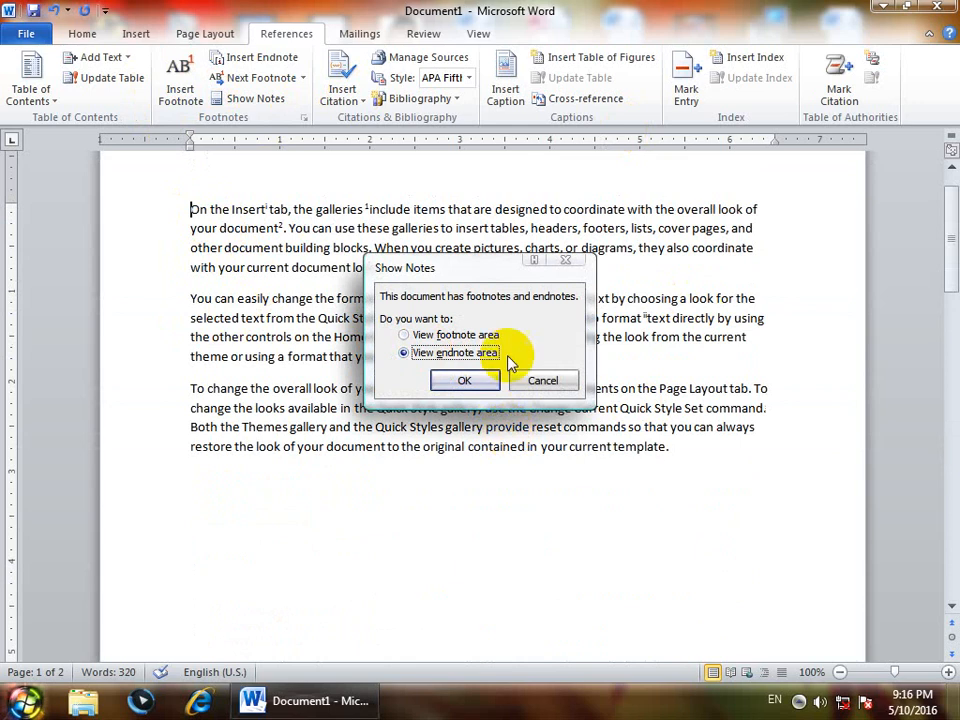
{"action": "left_click", "coordinate": [438, 380]}
{"action": "scroll", "coordinate": [435, 380], "scroll_direction": "up", "scroll_amount": 1}
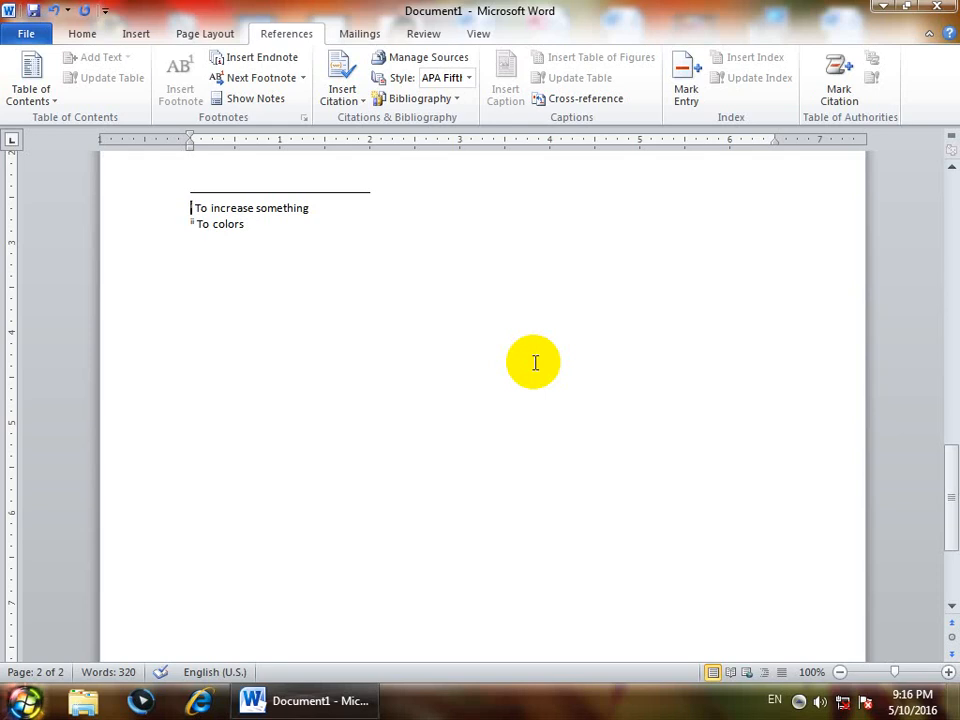
{"action": "scroll", "coordinate": [535, 363], "scroll_direction": "up", "scroll_amount": 15}
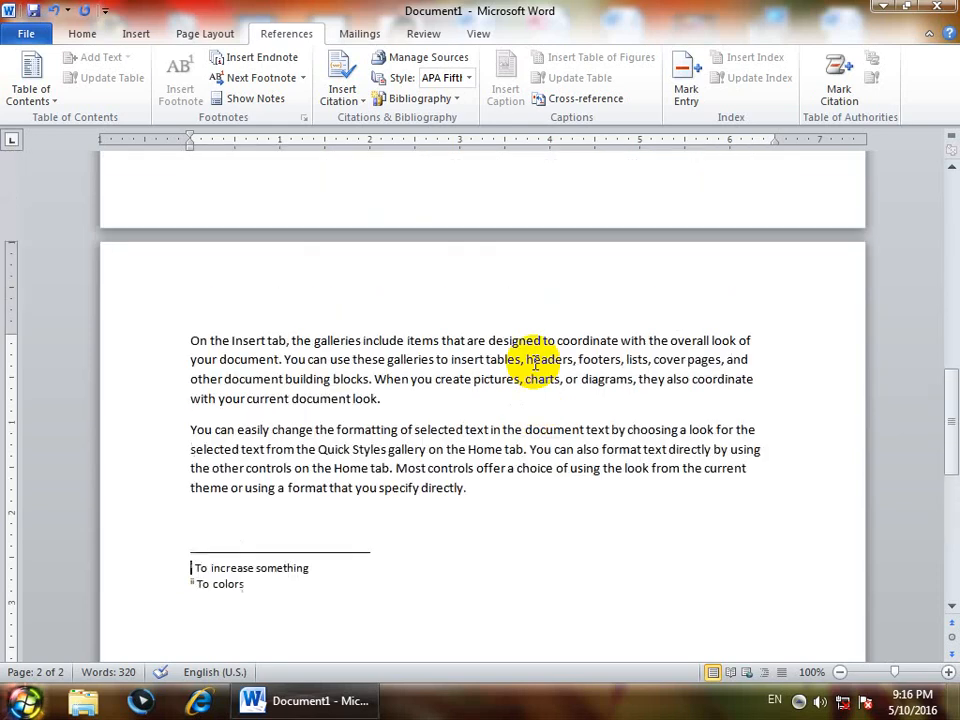
- From the start of the document, try placing the footnotes below the text for the whole document, and undo the change
{"action": "scroll", "coordinate": [535, 363], "scroll_direction": "up", "scroll_amount": 10}
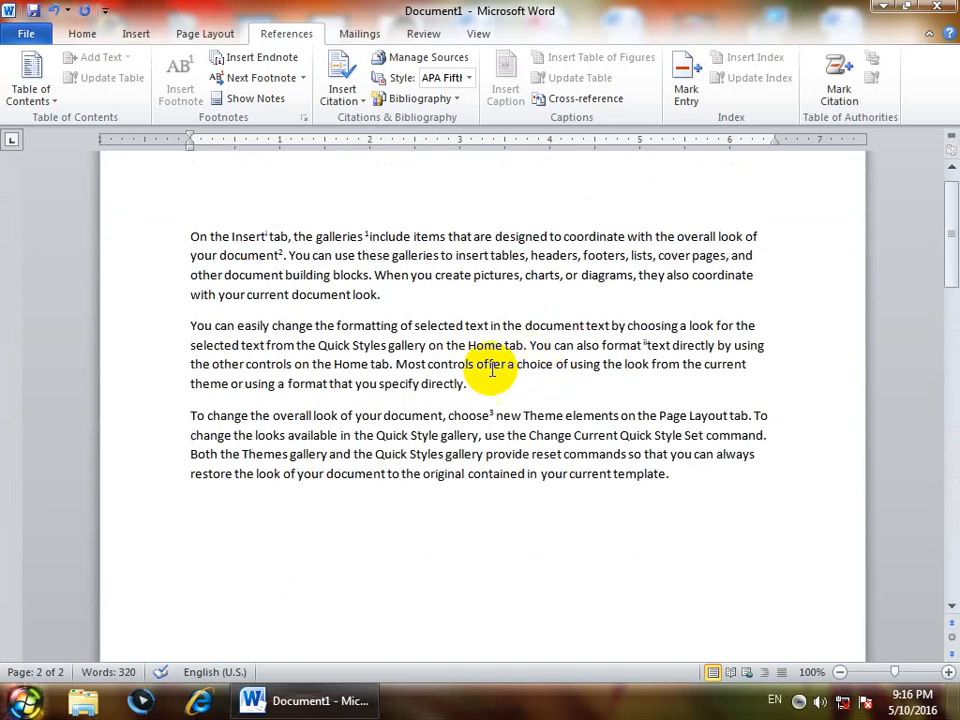
{"action": "left_click", "coordinate": [182, 237]}
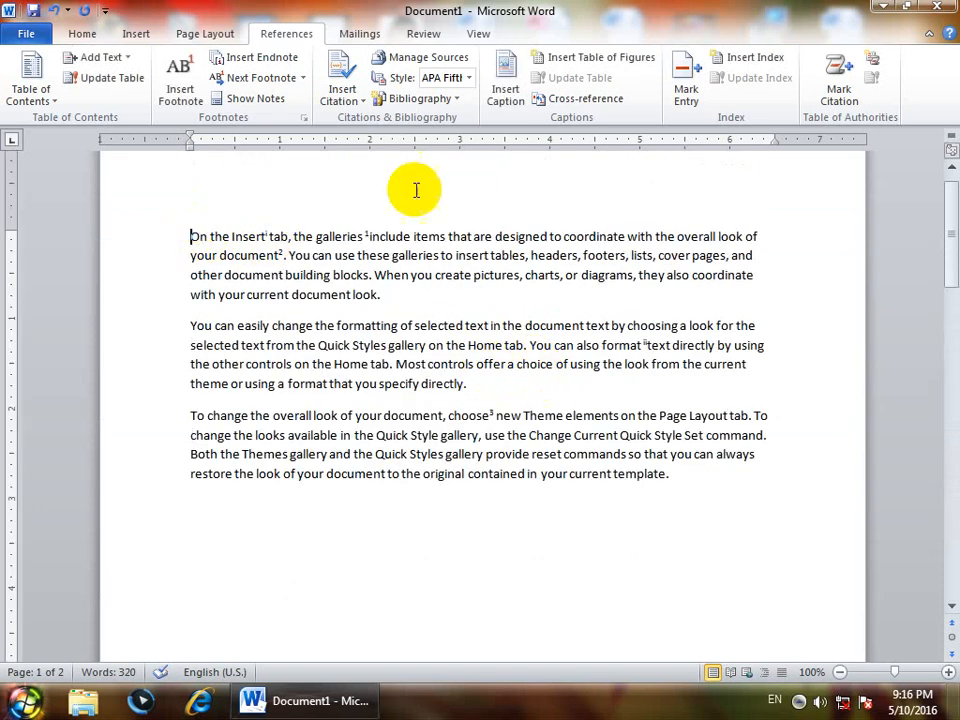
{"action": "left_click", "coordinate": [303, 118]}
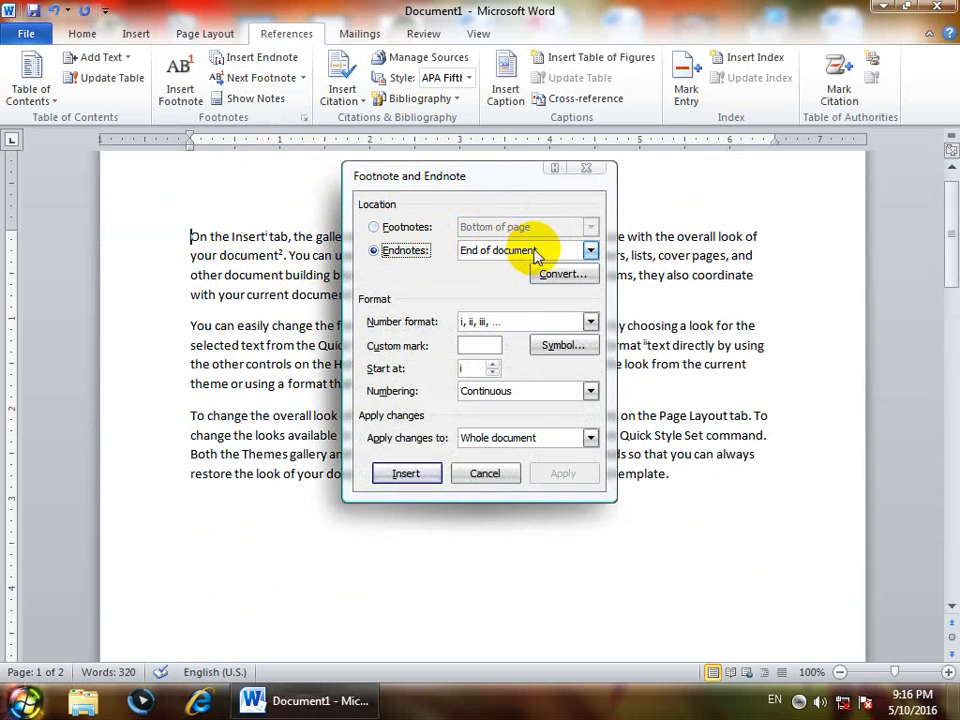
{"action": "left_click", "coordinate": [400, 227]}
{"action": "left_click", "coordinate": [505, 228]}
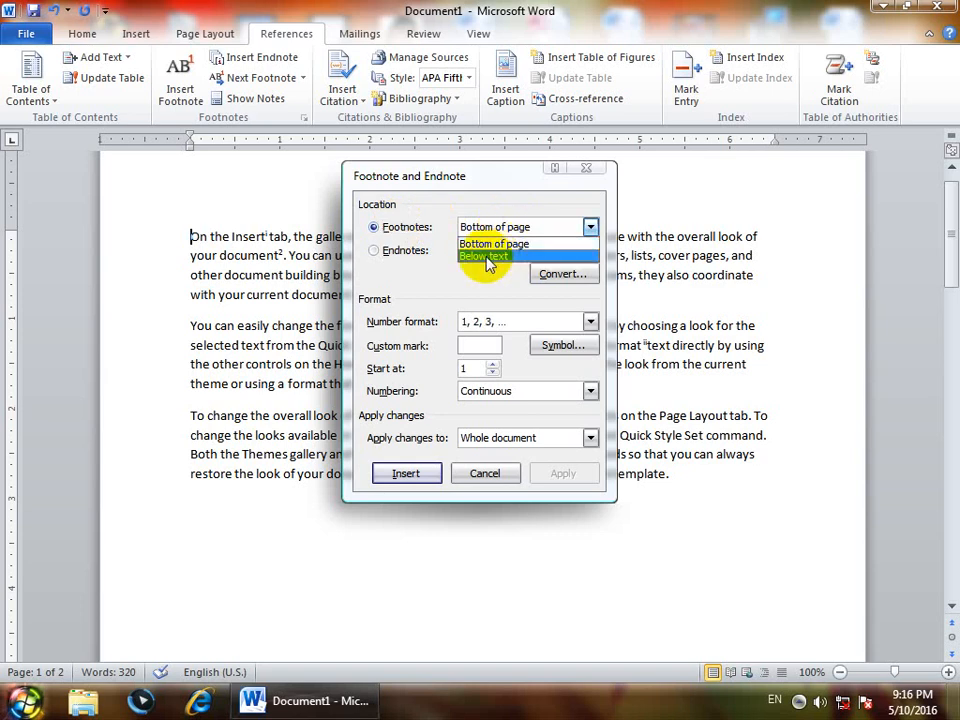
{"action": "left_click", "coordinate": [507, 258]}
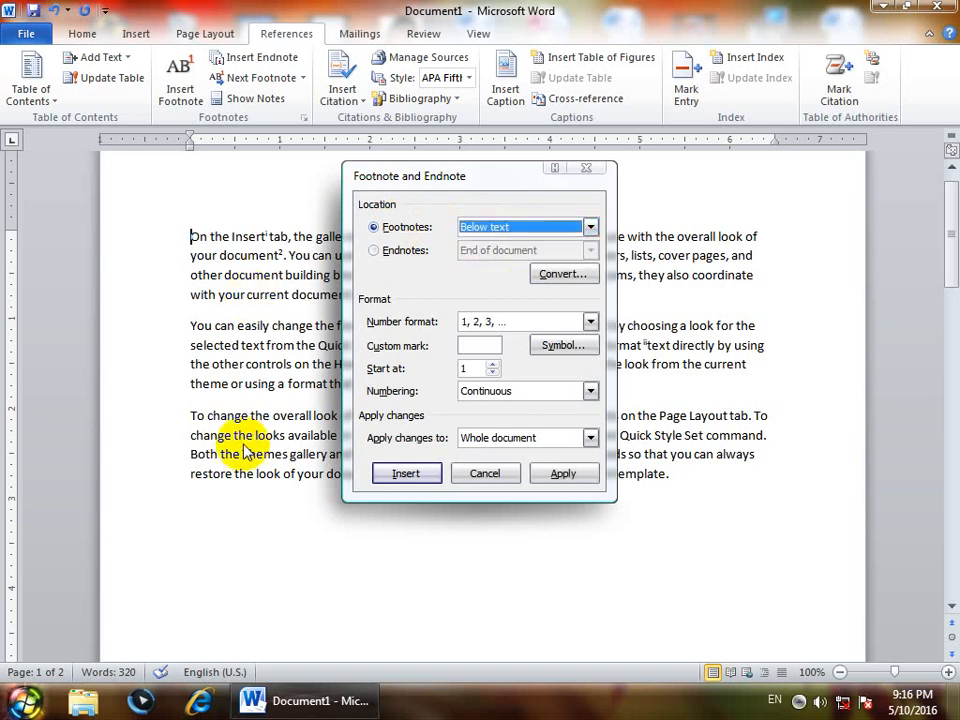
{"action": "left_click", "coordinate": [561, 474]}
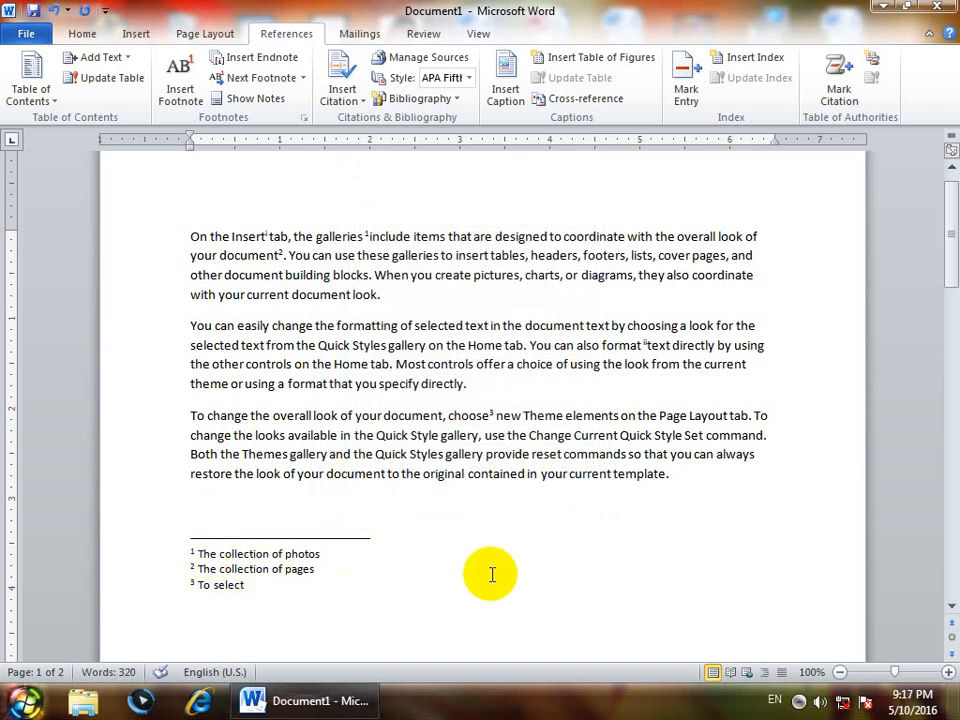
{"action": "key", "text": "ctrl+z"}
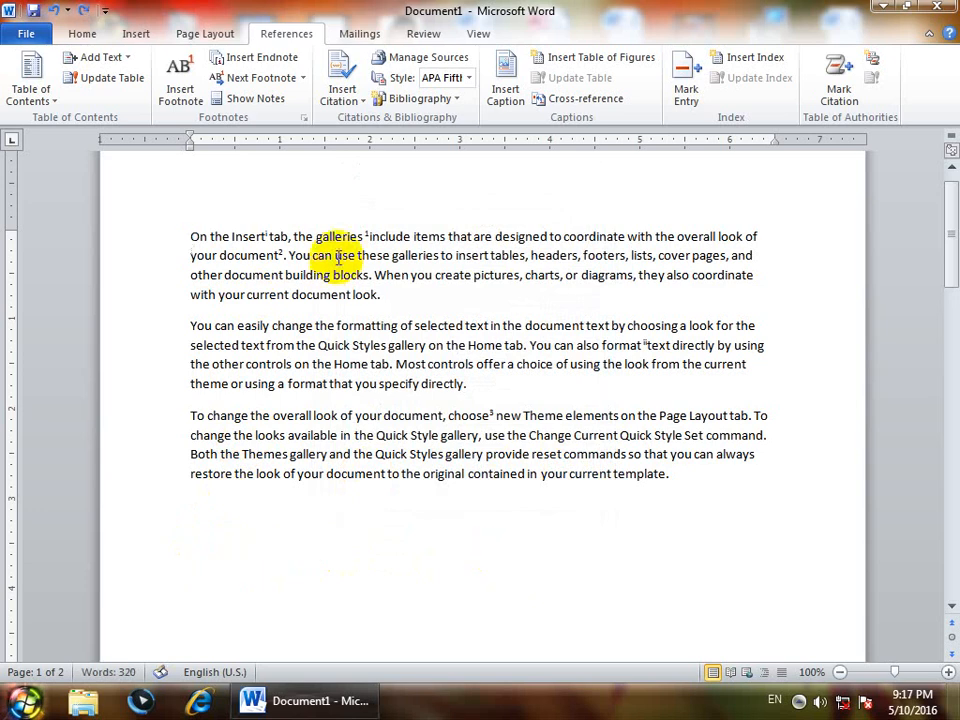
- Set the endnote location to the end of the section and apply it to the whole document
{"action": "left_click", "coordinate": [306, 118]}
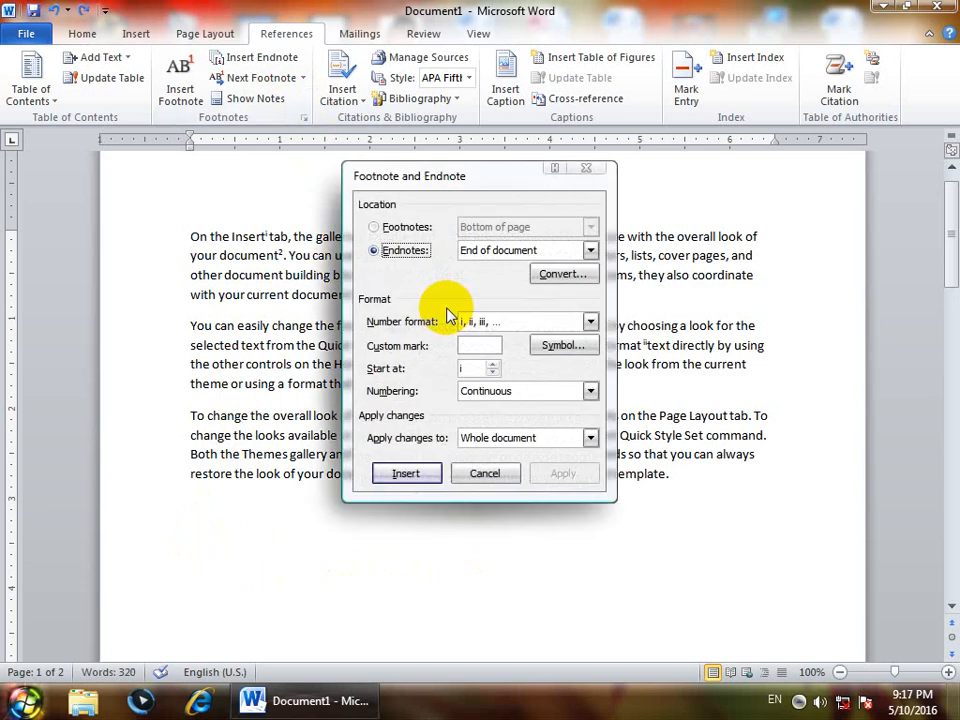
{"action": "left_click", "coordinate": [540, 251]}
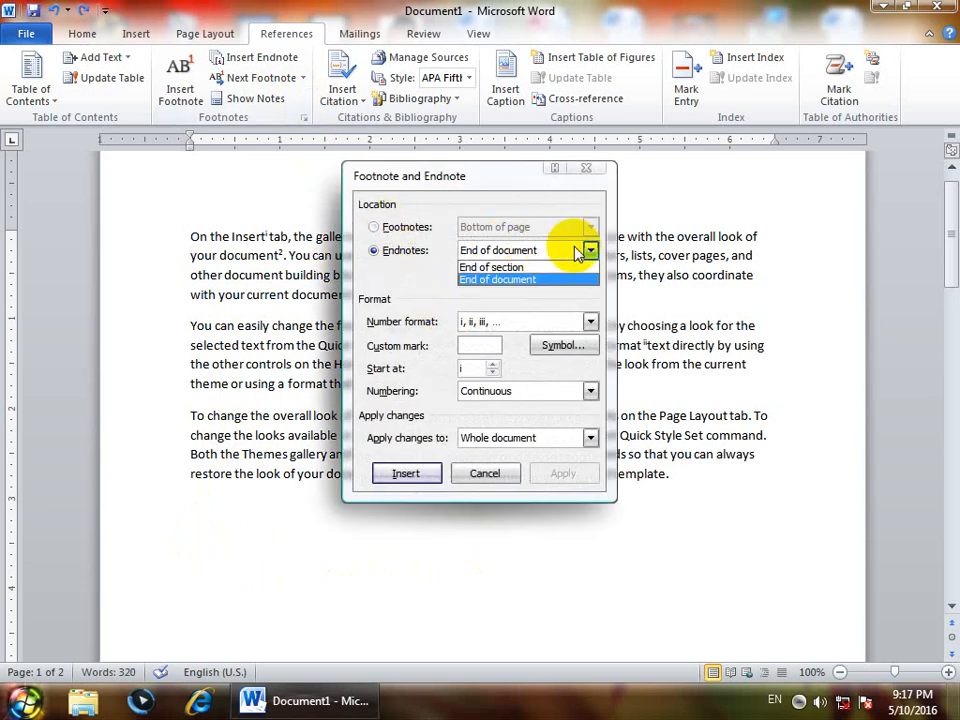
{"action": "left_click", "coordinate": [490, 266]}
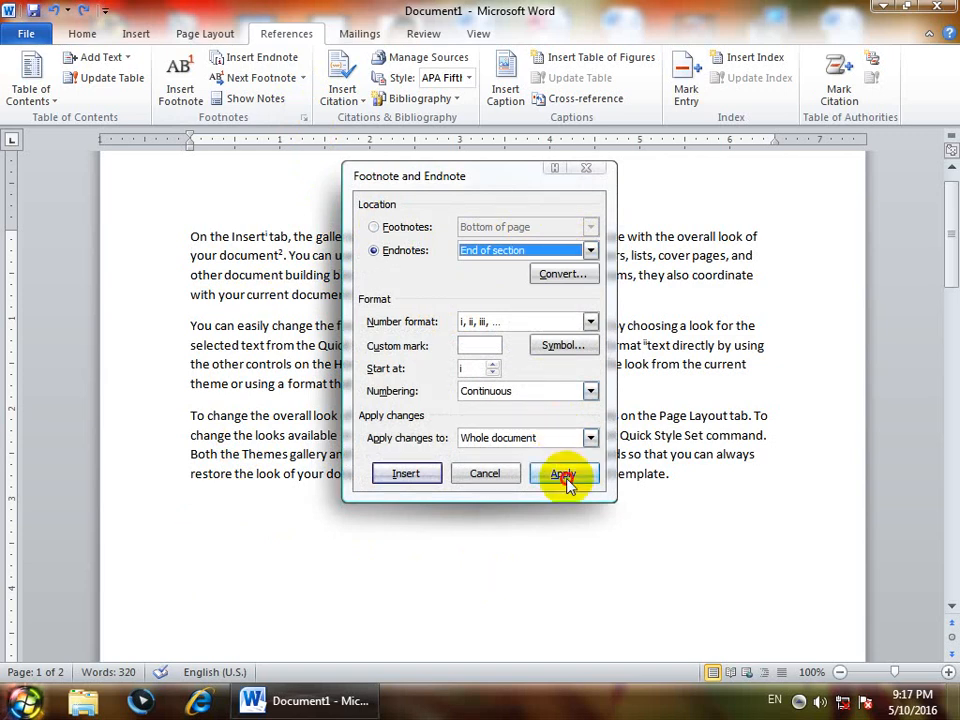
{"action": "left_click", "coordinate": [563, 474]}
- Insert a continuous section break after the third paragraph, ending "in your current template", and check where the endnotes sit
{"action": "left_click", "coordinate": [679, 479]}
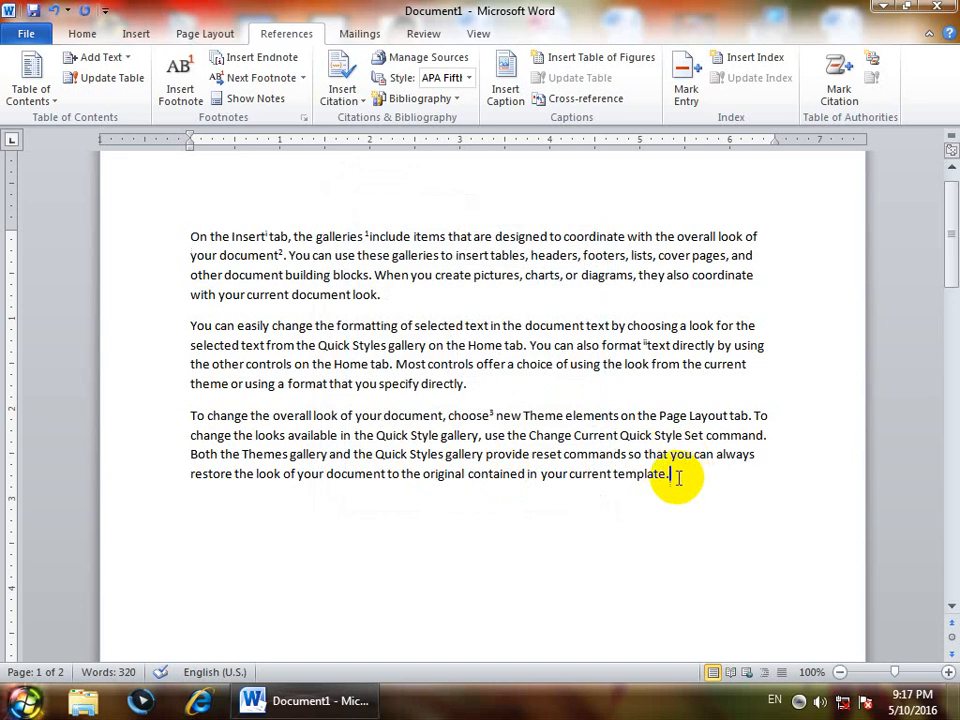
{"action": "left_click", "coordinate": [491, 379]}
{"action": "left_click", "coordinate": [697, 486]}
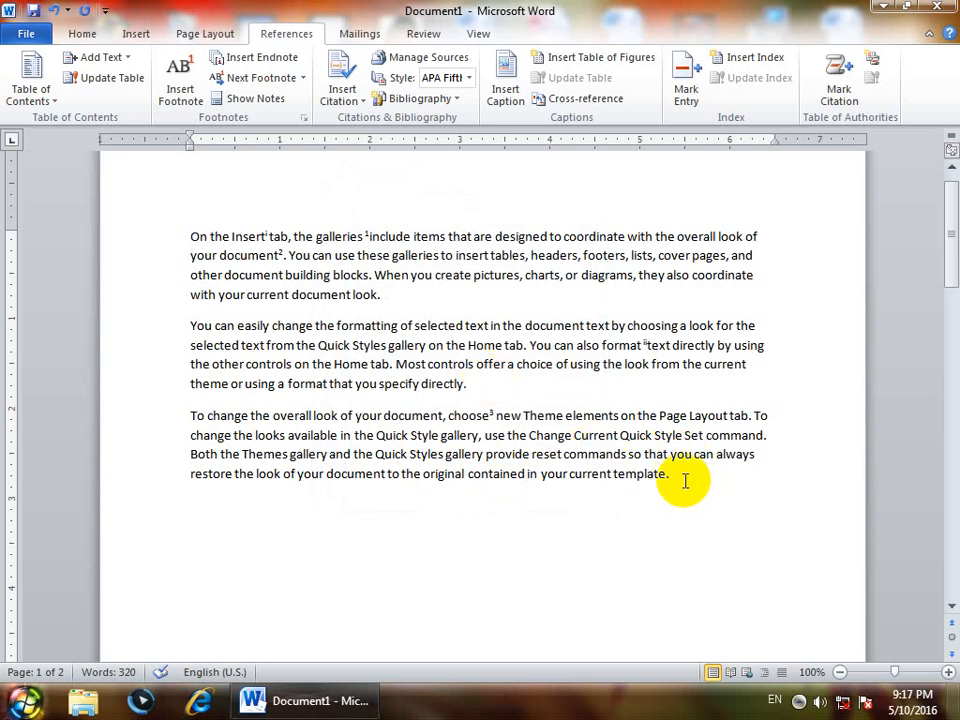
{"action": "left_click", "coordinate": [212, 33]}
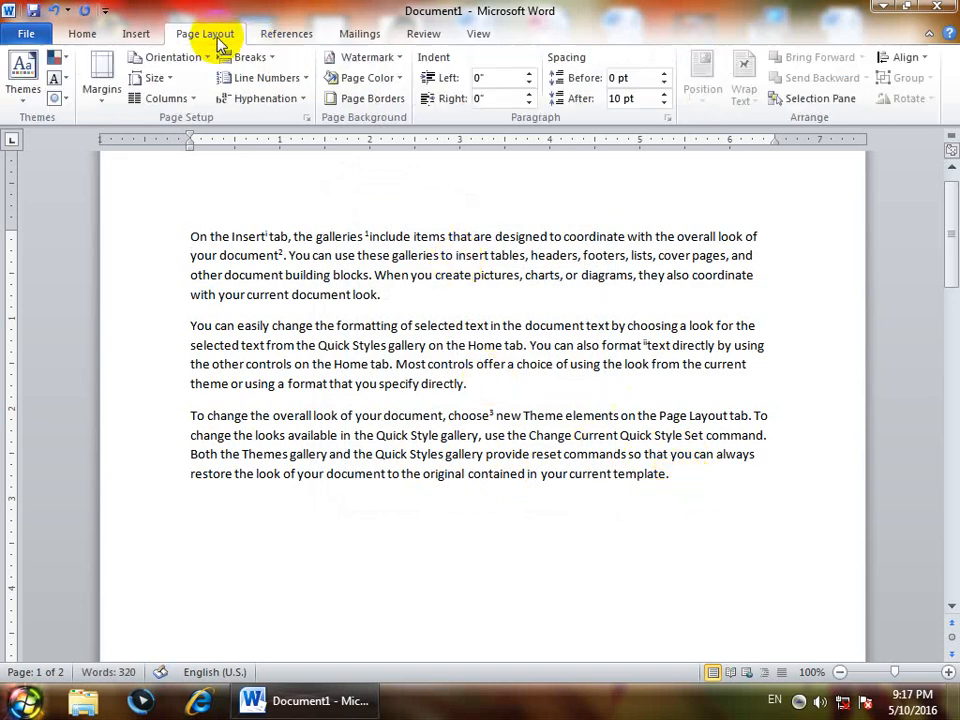
{"action": "left_click", "coordinate": [247, 57]}
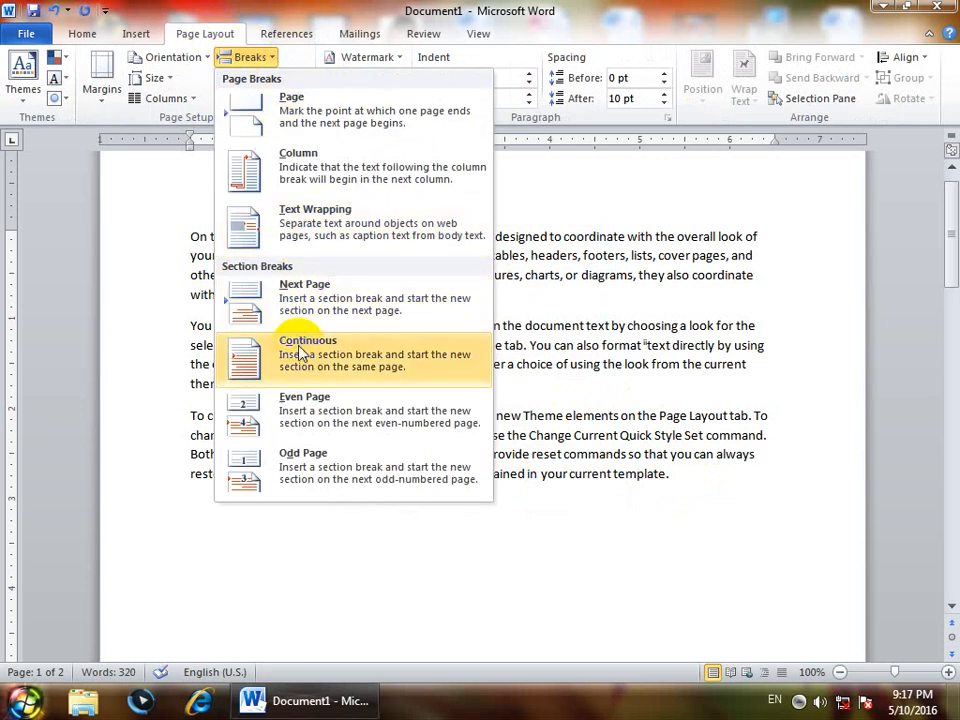
{"action": "left_click", "coordinate": [396, 355]}
{"action": "scroll", "coordinate": [482, 430], "scroll_direction": "up", "scroll_amount": 2}
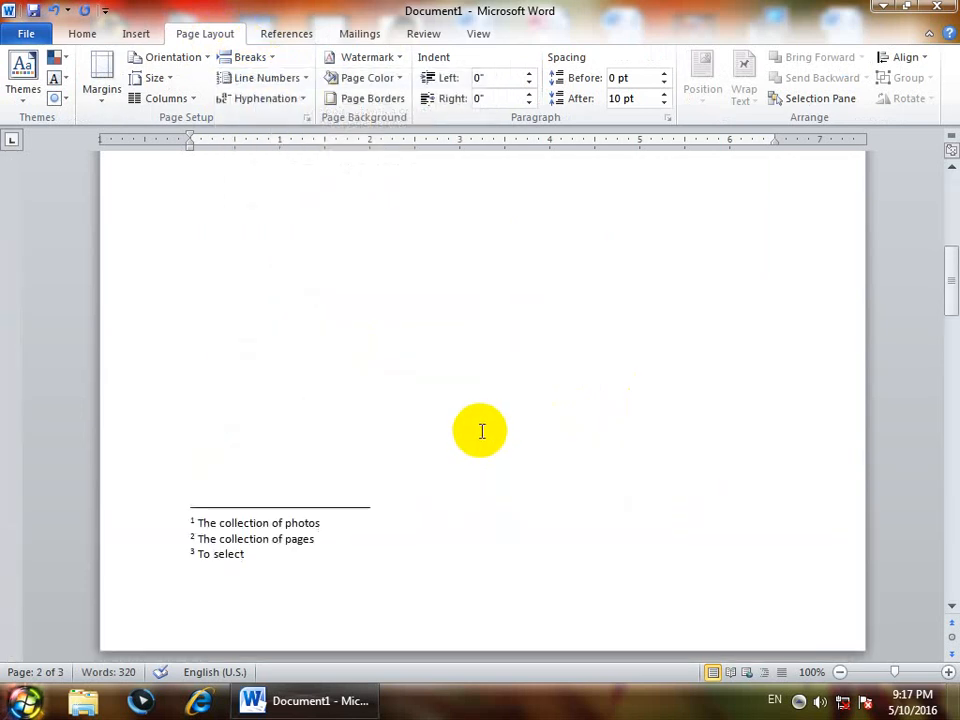
{"action": "scroll", "coordinate": [482, 430], "scroll_direction": "up", "scroll_amount": 3}
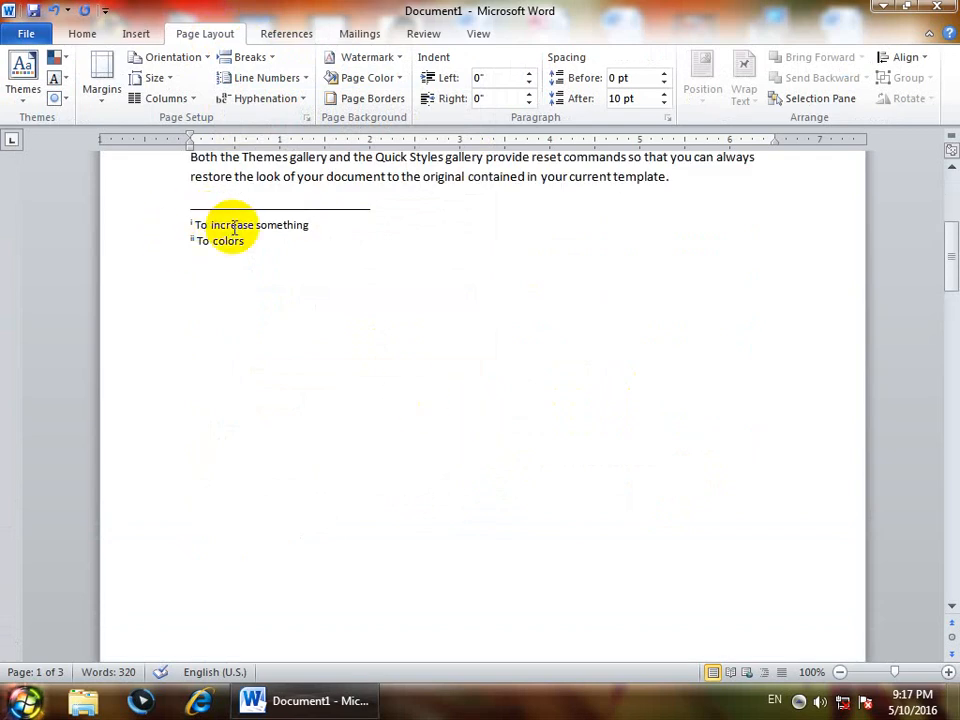
- Highlight the two endnotes below the third paragraph and review the available section break types
{"action": "left_click_drag", "start_coordinate": [249, 244], "coordinate": [170, 227]}
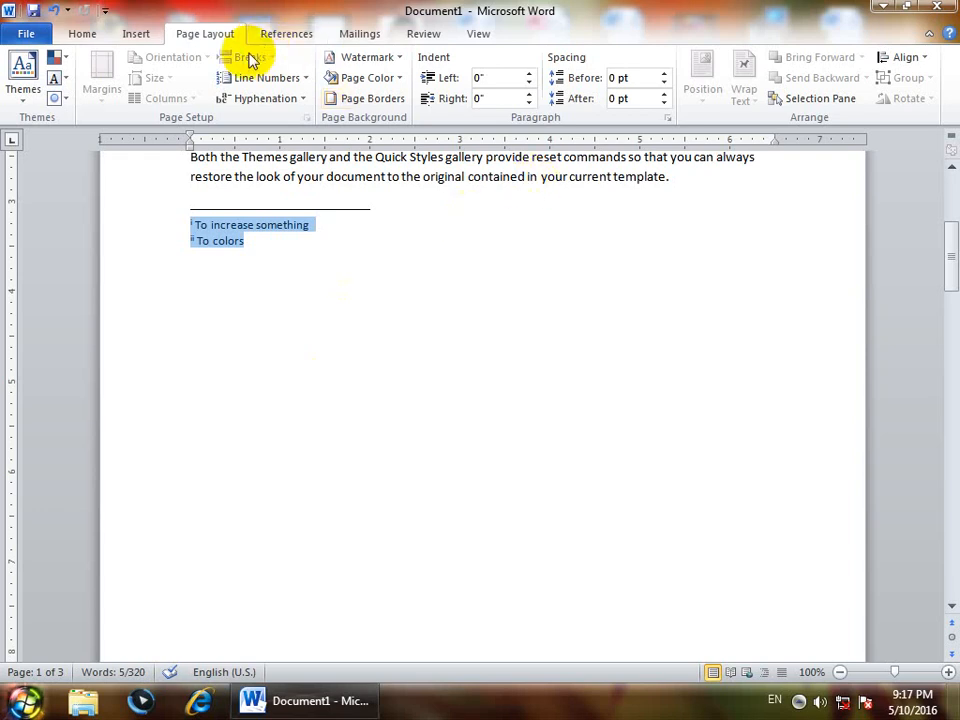
{"action": "scroll", "coordinate": [370, 240], "scroll_direction": "up", "scroll_amount": 2}
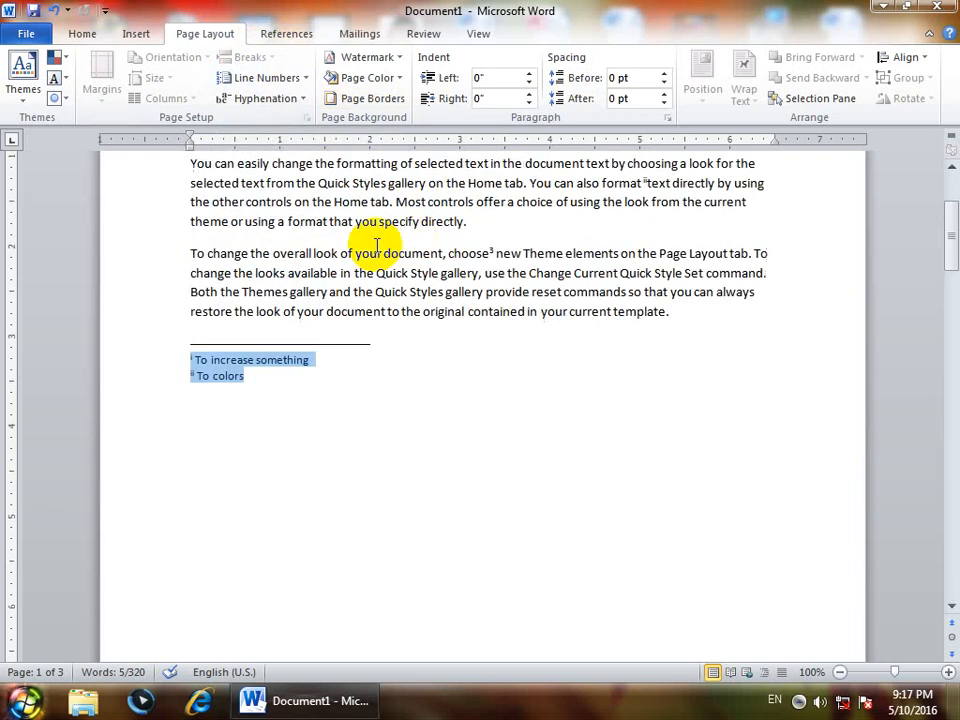
{"action": "left_click", "coordinate": [377, 245]}
{"action": "left_click", "coordinate": [250, 57]}
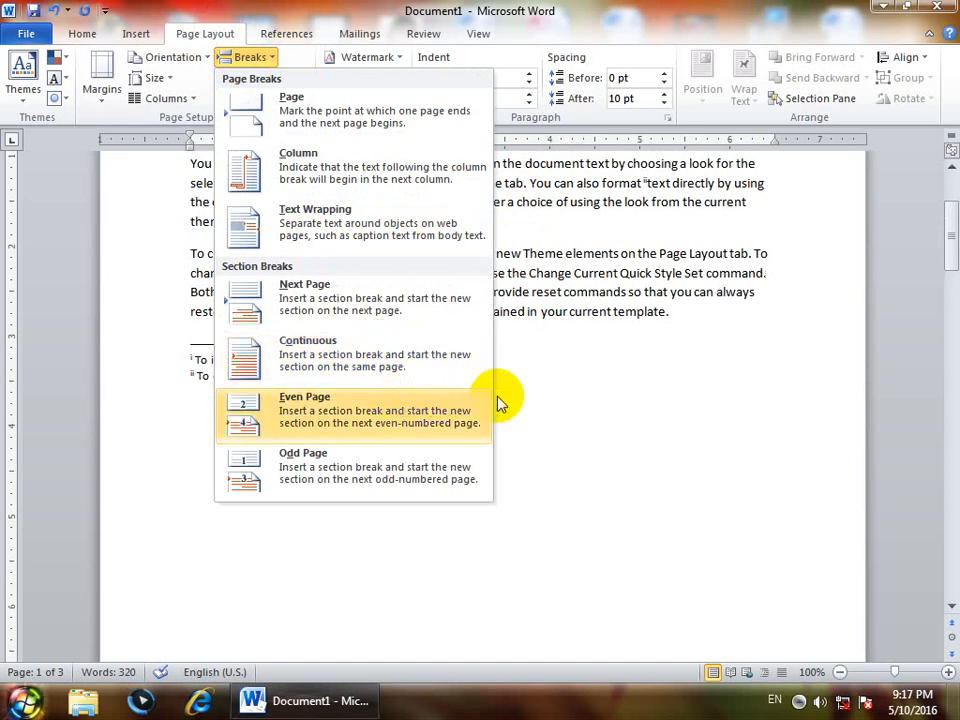
{"action": "left_click", "coordinate": [523, 388]}
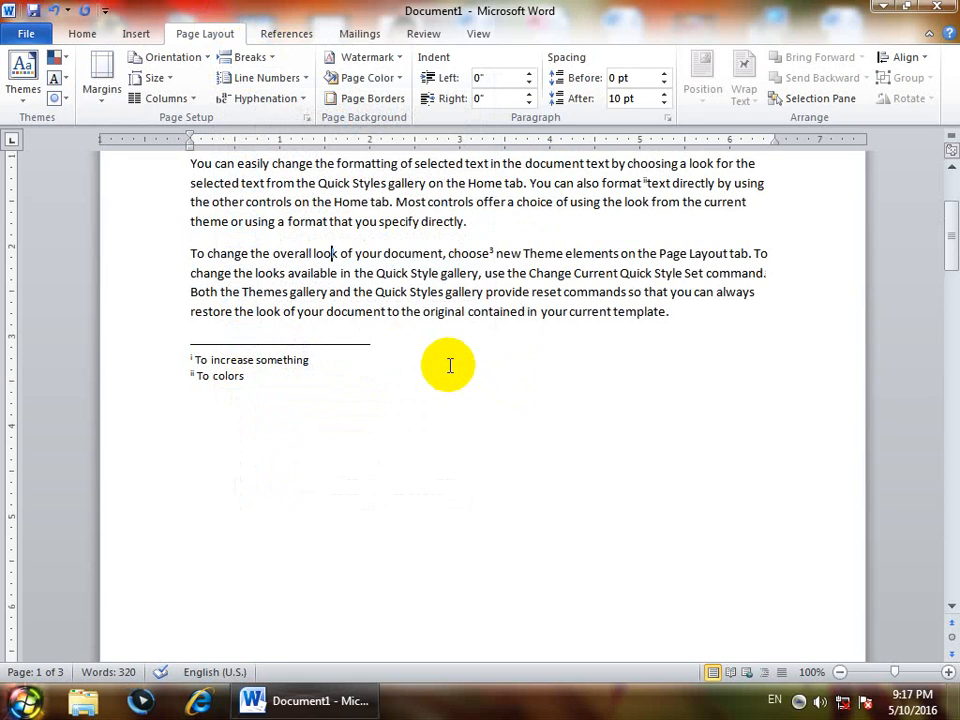
- Undo the continuous section break after the third paragraph
{"action": "key", "text": "ctrl+z"}
{"action": "scroll", "coordinate": [446, 363], "scroll_direction": "down", "scroll_amount": 2}
{"action": "scroll", "coordinate": [446, 363], "scroll_direction": "up", "scroll_amount": 6}
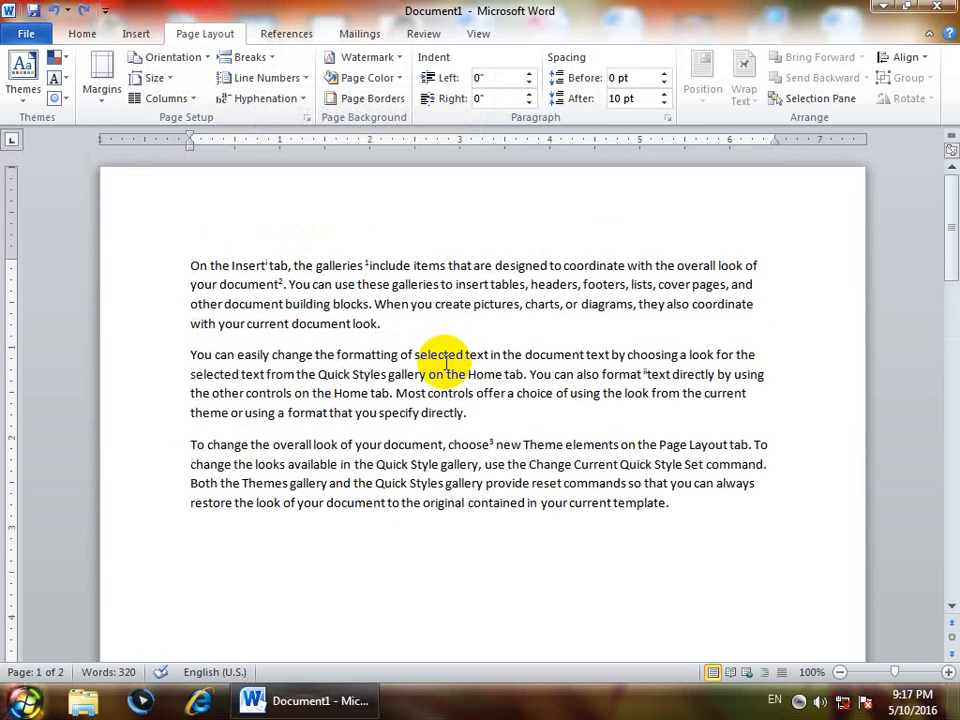
- From the start of the document, convert the notes by swapping all footnotes and endnotes
{"action": "left_click", "coordinate": [188, 263]}
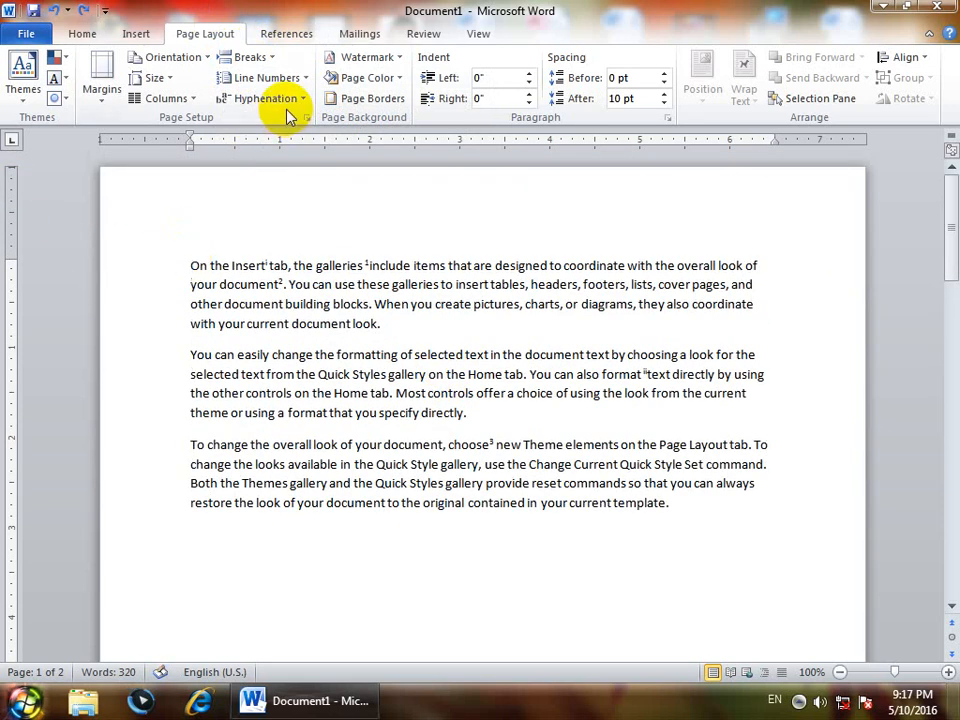
{"action": "left_click", "coordinate": [268, 33]}
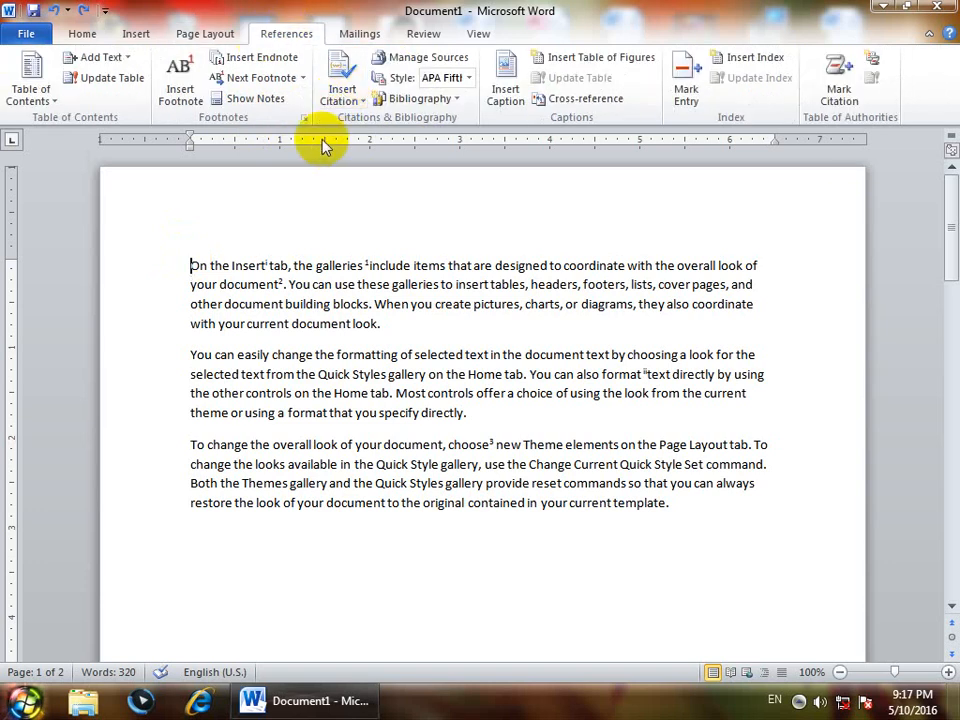
{"action": "left_click", "coordinate": [305, 118]}
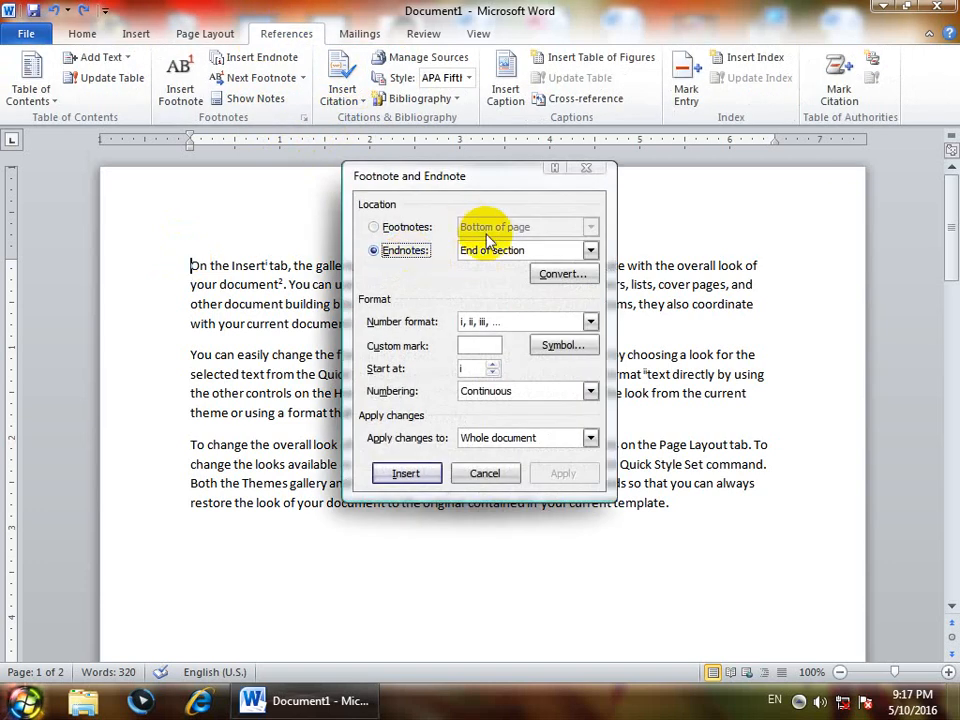
{"action": "left_click", "coordinate": [568, 274]}
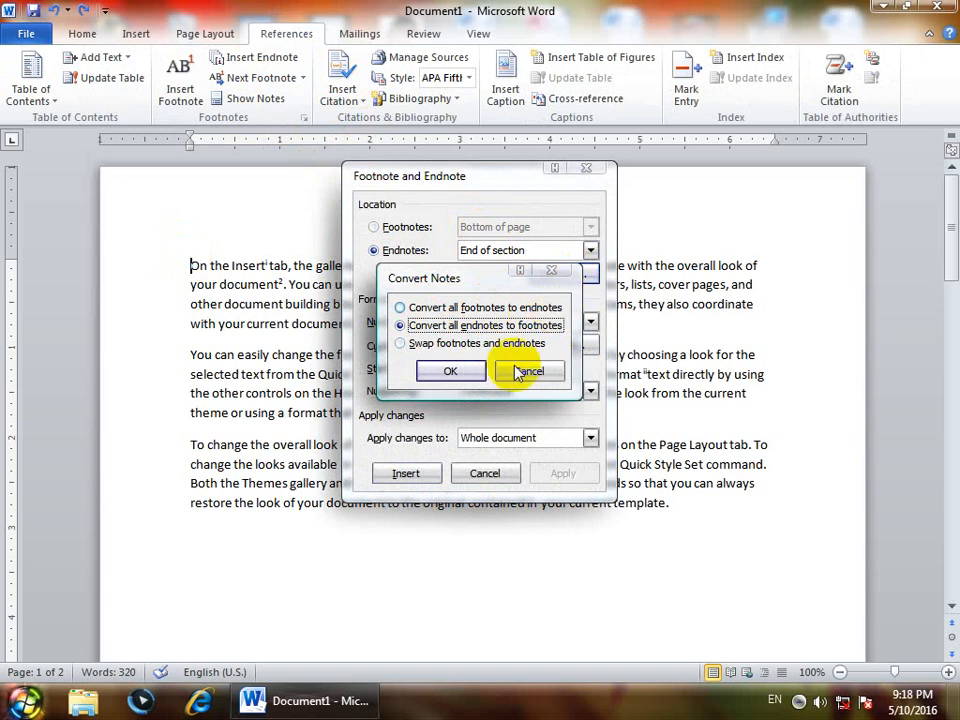
{"action": "left_click", "coordinate": [431, 345]}
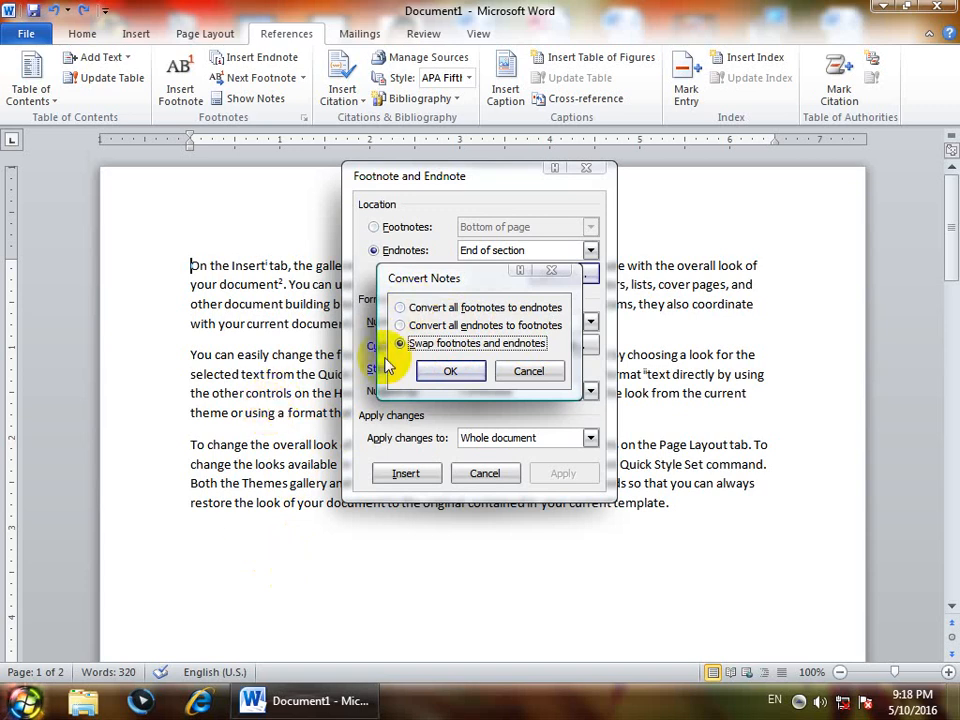
{"action": "left_click", "coordinate": [453, 371]}
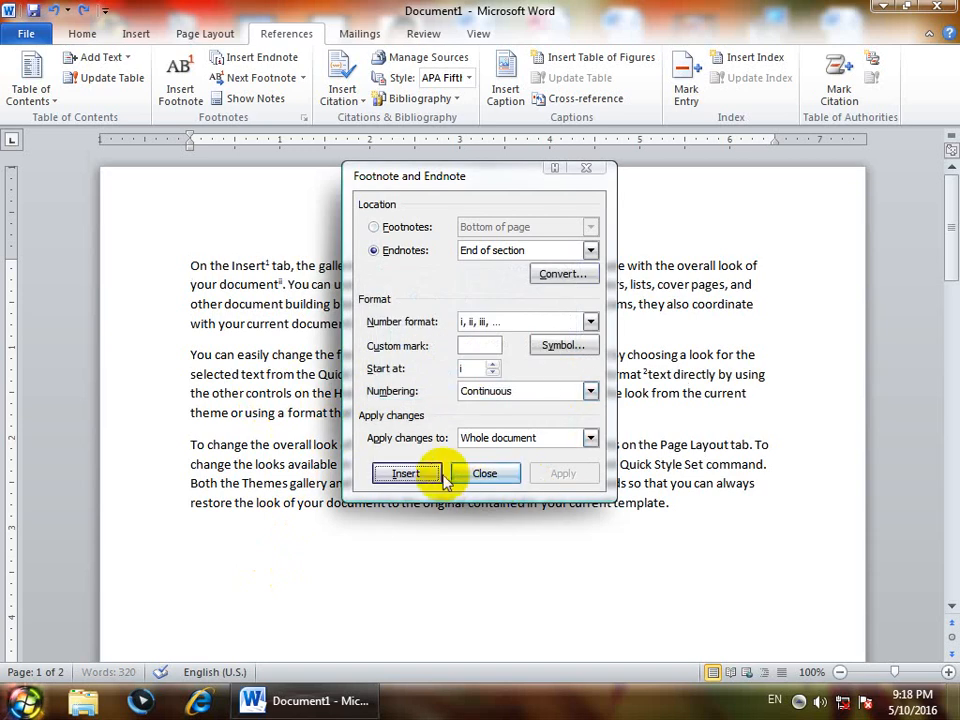
{"action": "left_click", "coordinate": [435, 473]}
- Highlight the converted endnotes on the second page and examine the swapped footnotes at the end of the first page
{"action": "scroll", "coordinate": [437, 548], "scroll_direction": "up", "scroll_amount": 2}
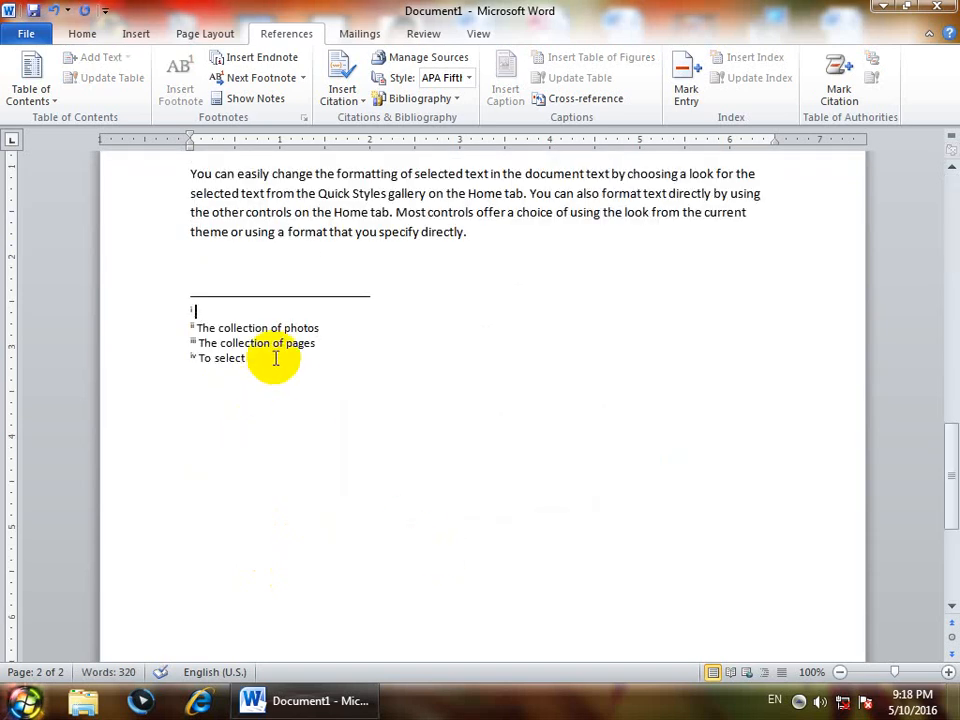
{"action": "left_click_drag", "start_coordinate": [274, 358], "coordinate": [169, 319]}
{"action": "scroll", "coordinate": [336, 444], "scroll_direction": "down", "scroll_amount": 5}
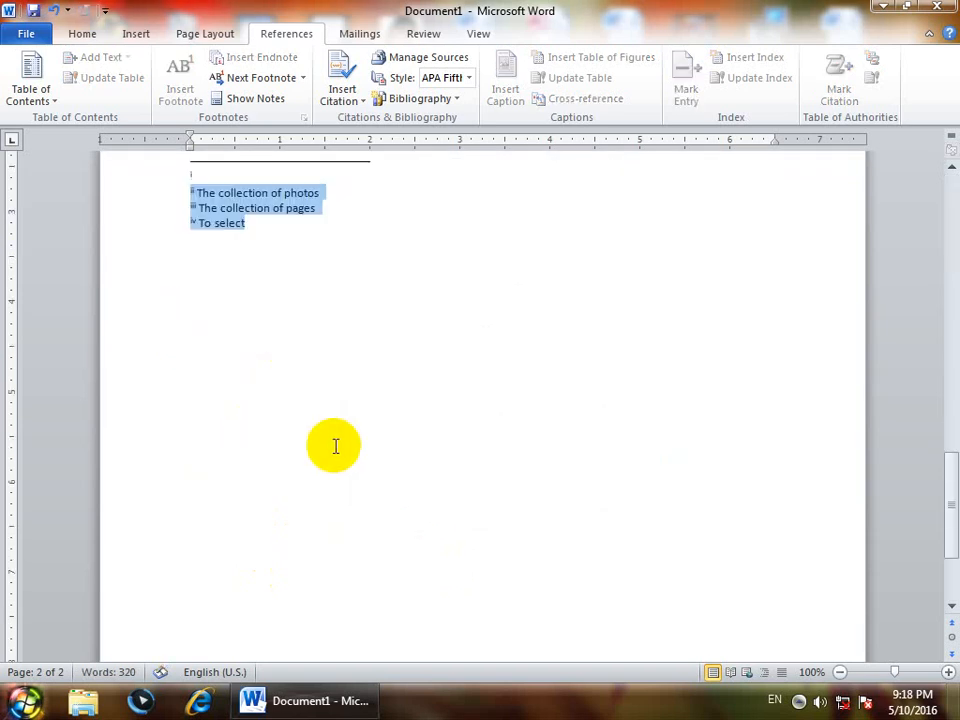
{"action": "scroll", "coordinate": [341, 491], "scroll_direction": "up", "scroll_amount": 8}
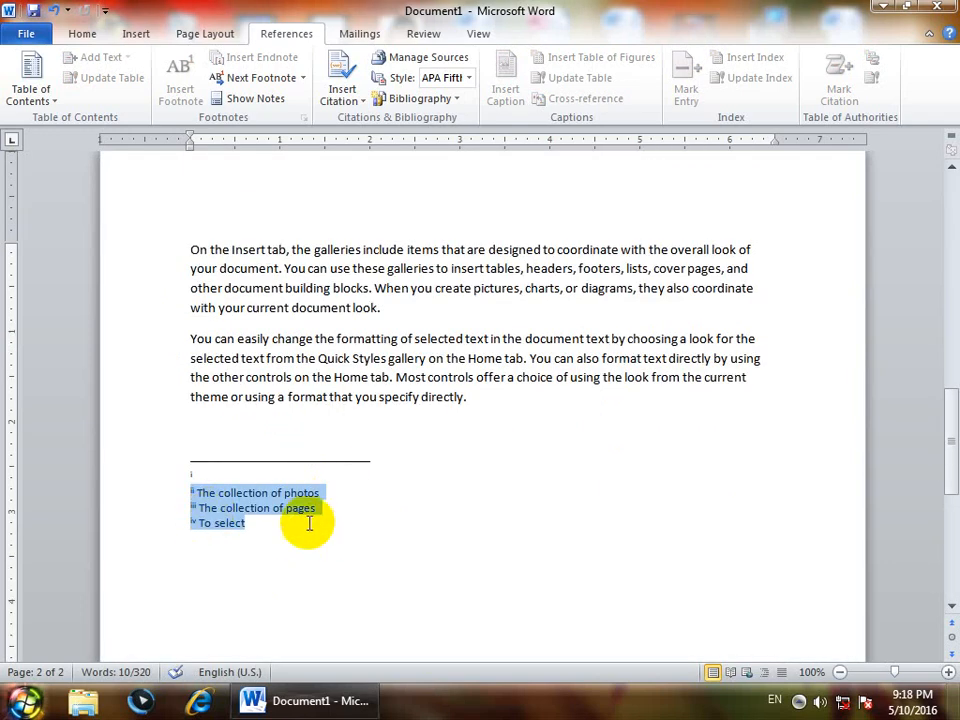
{"action": "scroll", "coordinate": [311, 516], "scroll_direction": "up", "scroll_amount": 6}
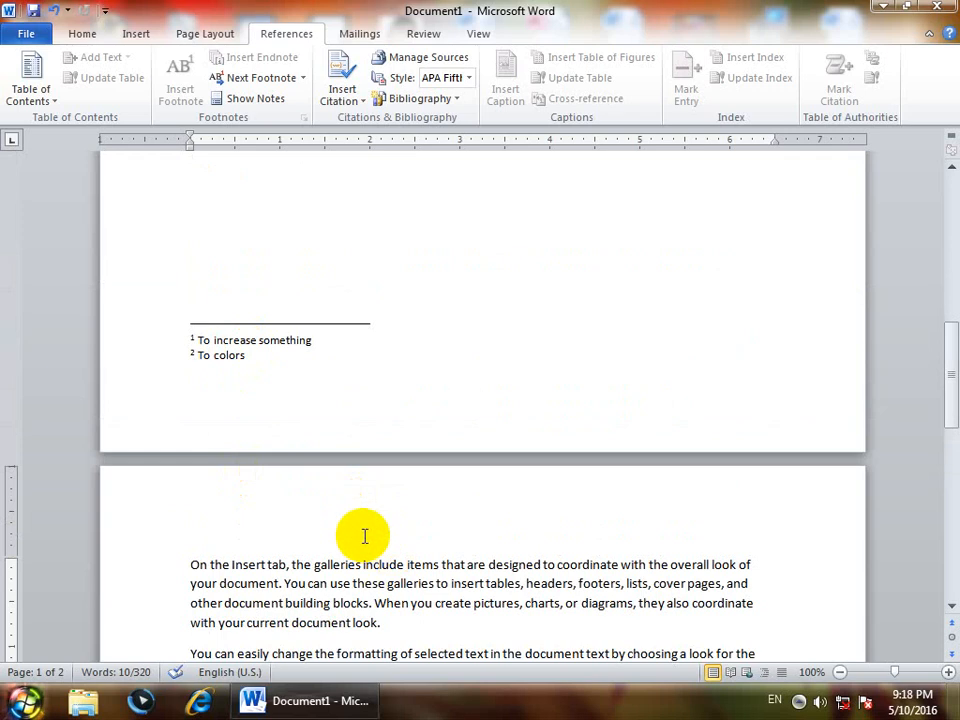
{"action": "left_click", "coordinate": [365, 536]}
- Add "(Footnote)" after the "To colors" footnote and "Endnote" after the "To select" endnote
{"action": "scroll", "coordinate": [365, 536], "scroll_direction": "down", "scroll_amount": 15}
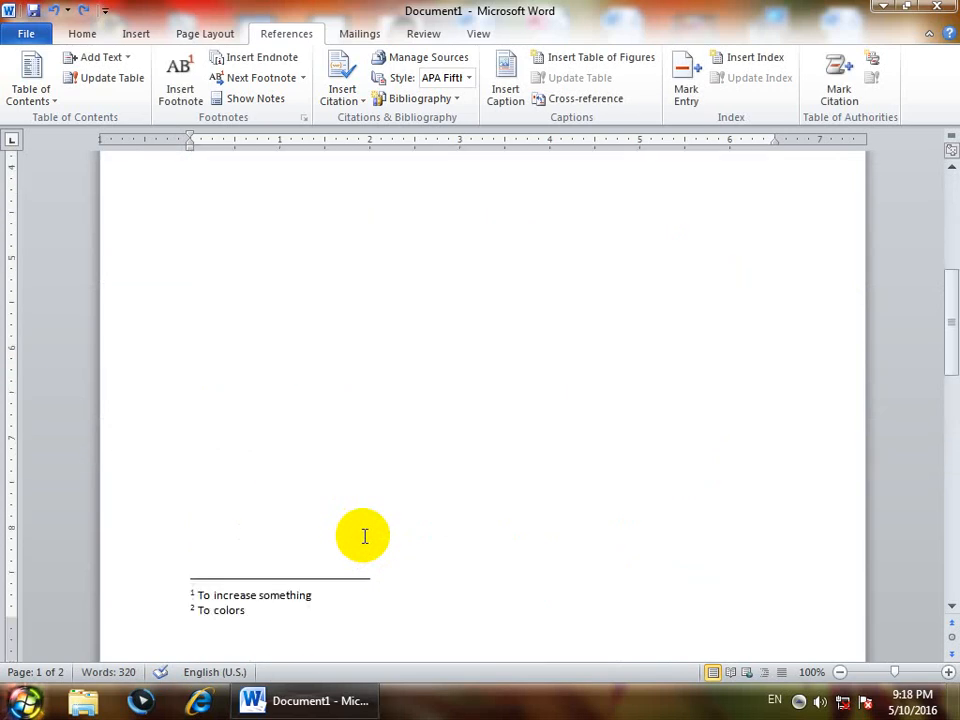
{"action": "scroll", "coordinate": [375, 520], "scroll_direction": "down", "scroll_amount": 3}
{"action": "left_click", "coordinate": [414, 484]}
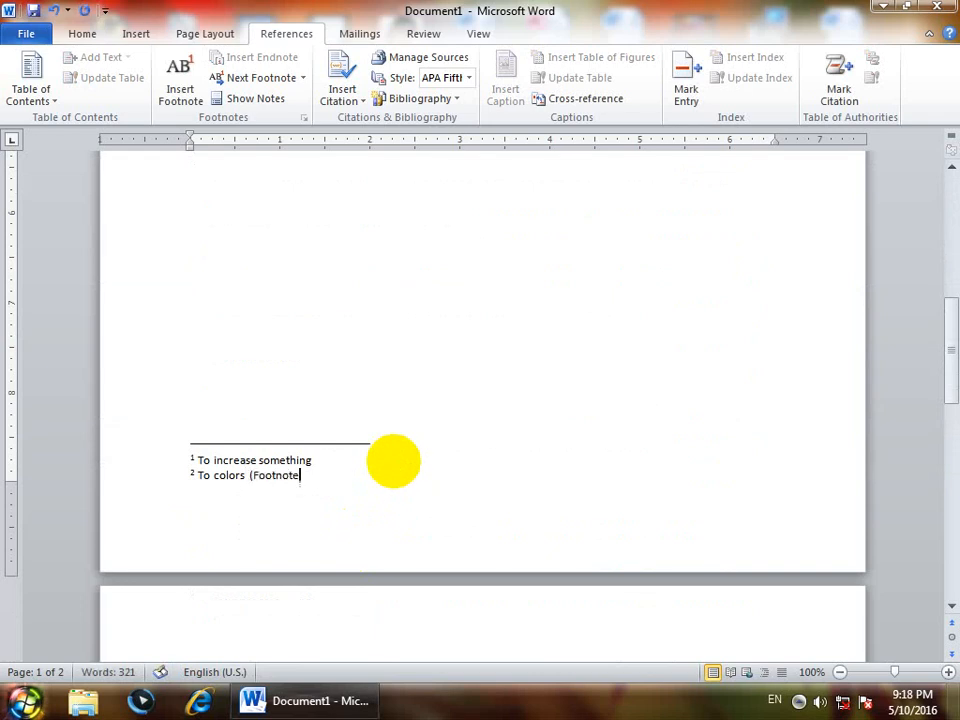
{"action": "scroll", "coordinate": [360, 560], "scroll_direction": "down", "scroll_amount": 10}
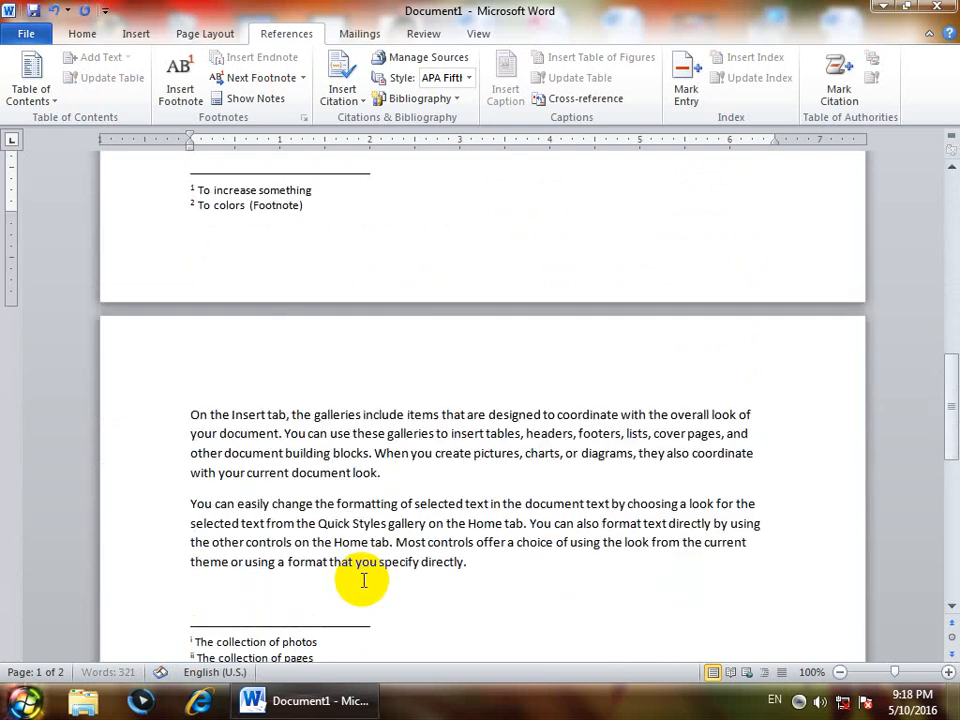
{"action": "left_click", "coordinate": [314, 514]}
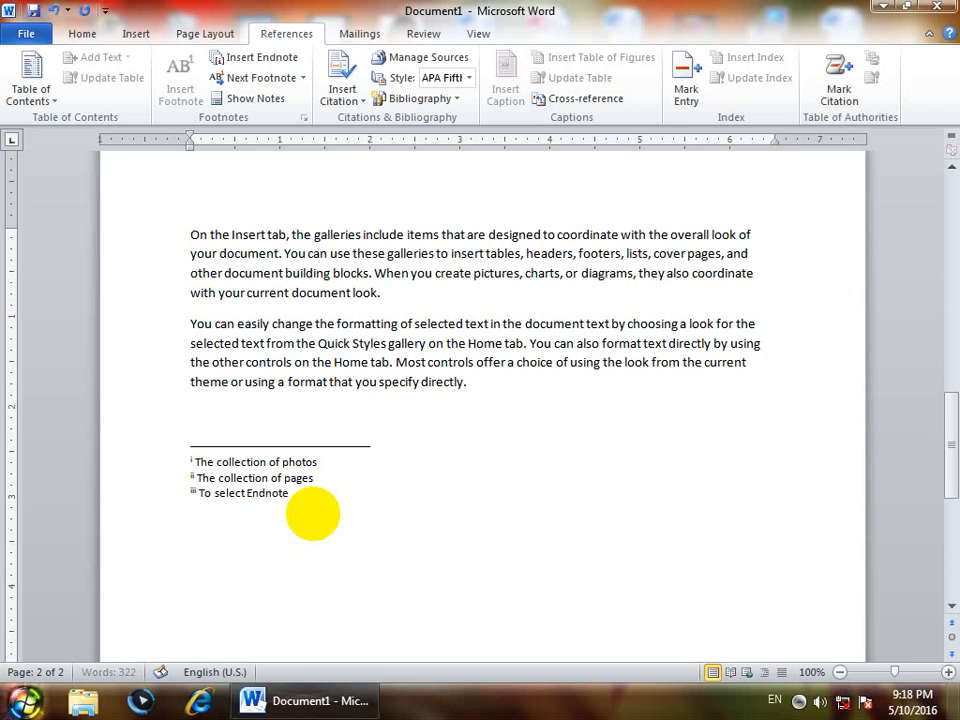
- With the cursor below the third paragraph, swap all footnotes and endnotes and examine the notes at the end of the first page
{"action": "scroll", "coordinate": [312, 514], "scroll_direction": "up", "scroll_amount": 10}
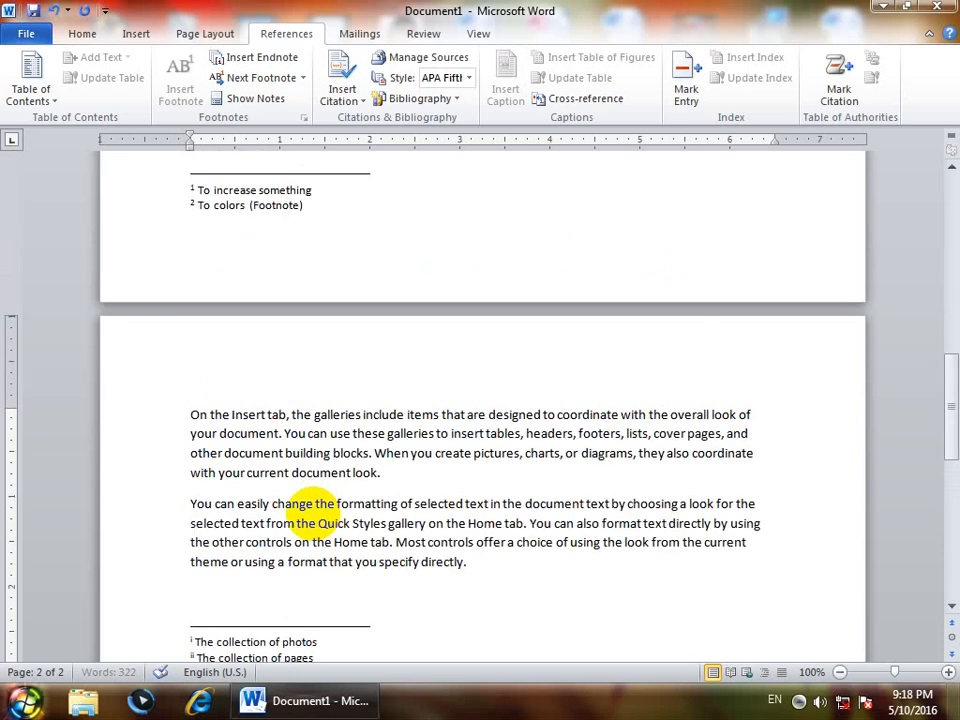
{"action": "left_click", "coordinate": [280, 490]}
{"action": "scroll", "coordinate": [281, 491], "scroll_direction": "up", "scroll_amount": 5}
{"action": "left_click", "coordinate": [240, 392]}
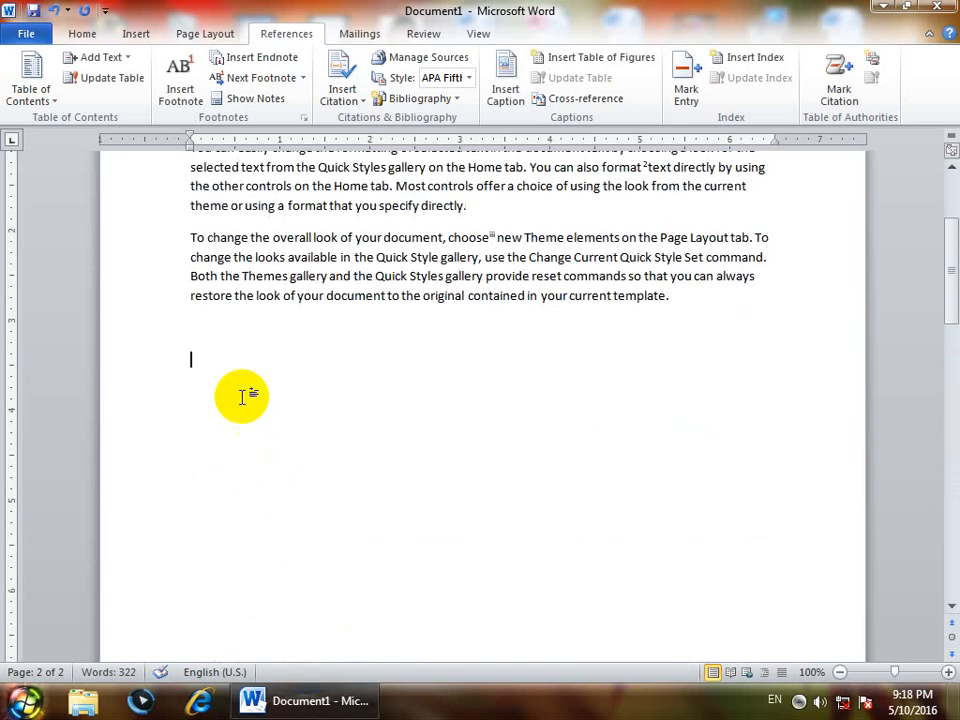
{"action": "left_click", "coordinate": [303, 118]}
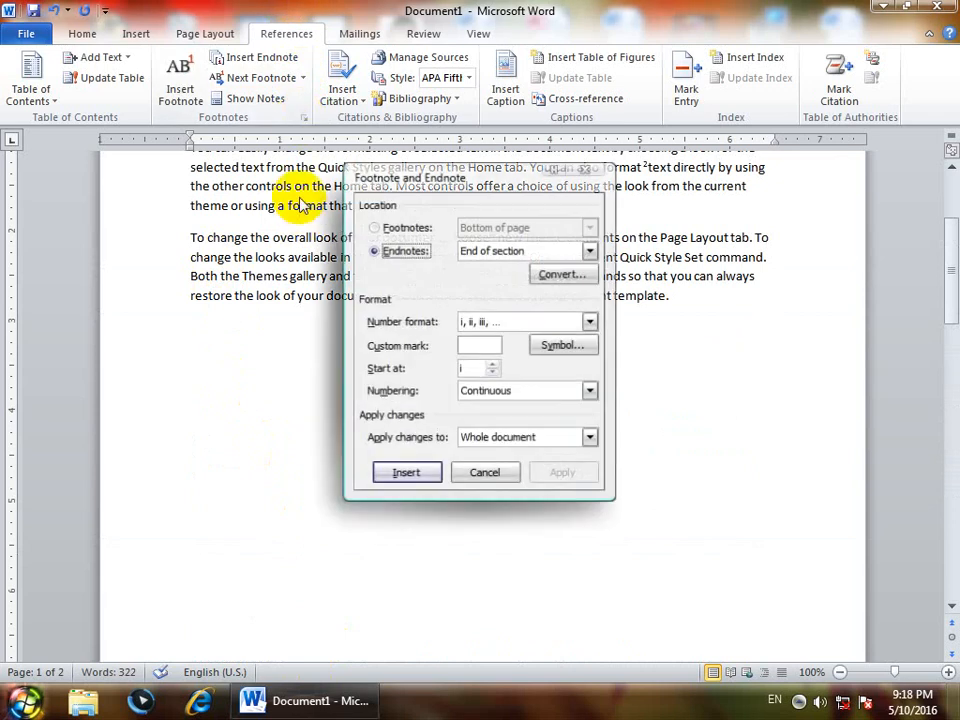
{"action": "left_click", "coordinate": [557, 274]}
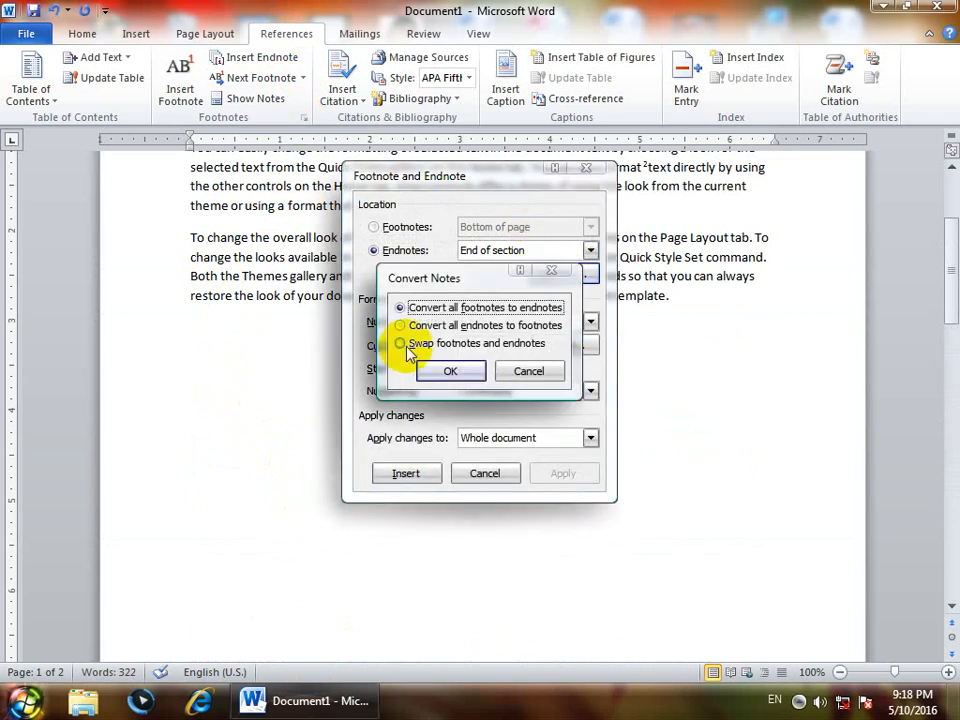
{"action": "left_click", "coordinate": [401, 343]}
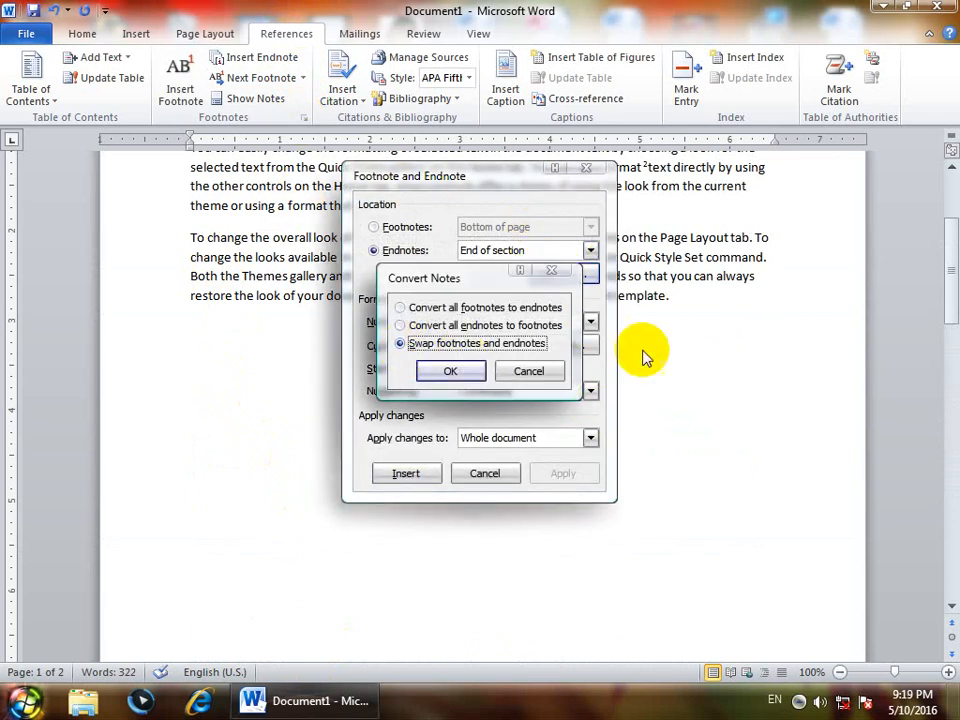
{"action": "left_click", "coordinate": [442, 370]}
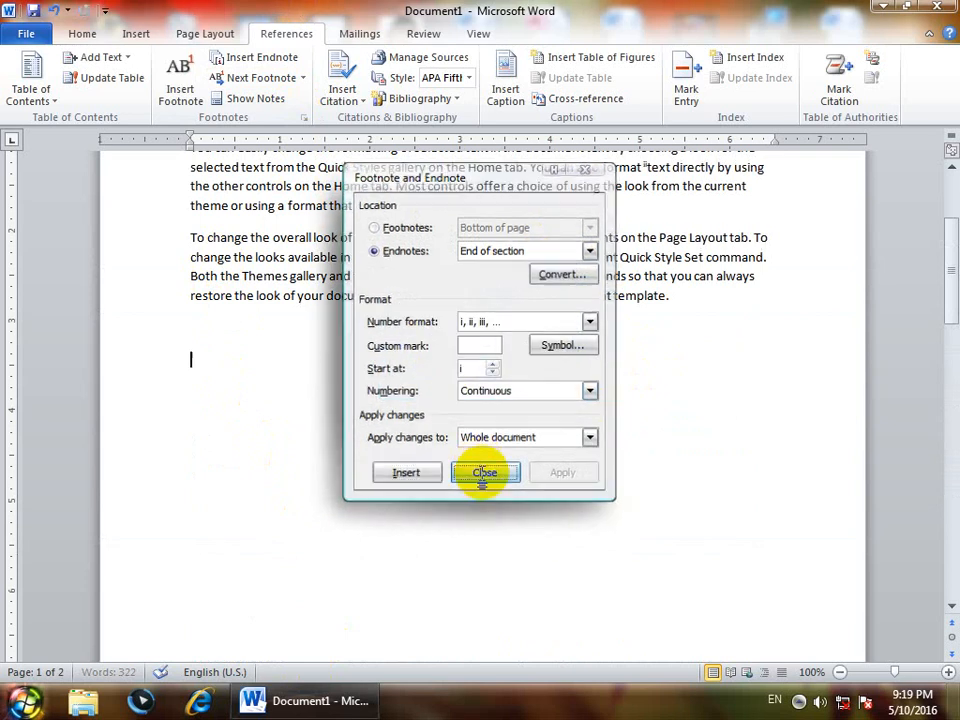
{"action": "left_click", "coordinate": [482, 472]}
{"action": "scroll", "coordinate": [489, 493], "scroll_direction": "up", "scroll_amount": 2}
{"action": "scroll", "coordinate": [490, 491], "scroll_direction": "down", "scroll_amount": 8}
{"action": "scroll", "coordinate": [490, 491], "scroll_direction": "down", "scroll_amount": 2}
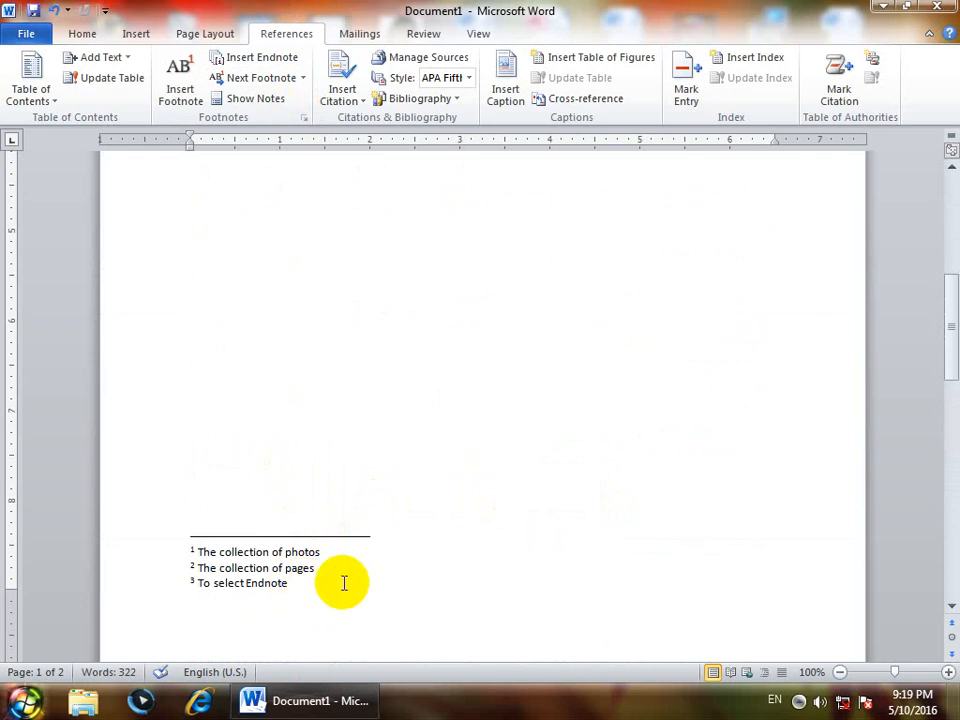
{"action": "scroll", "coordinate": [343, 583], "scroll_direction": "down", "scroll_amount": 15}
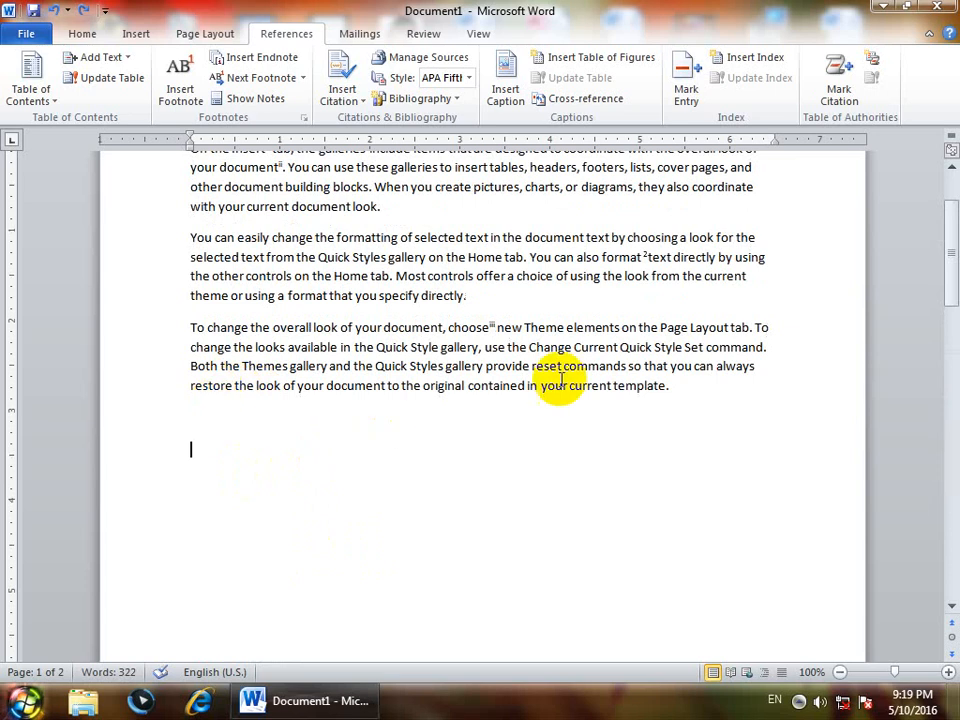
- From the start of the document, set the footnote number format to *, †, ‡, § for the whole document and check the footnotes
{"action": "left_click", "coordinate": [681, 386]}
{"action": "scroll", "coordinate": [432, 328], "scroll_direction": "up", "scroll_amount": 2}
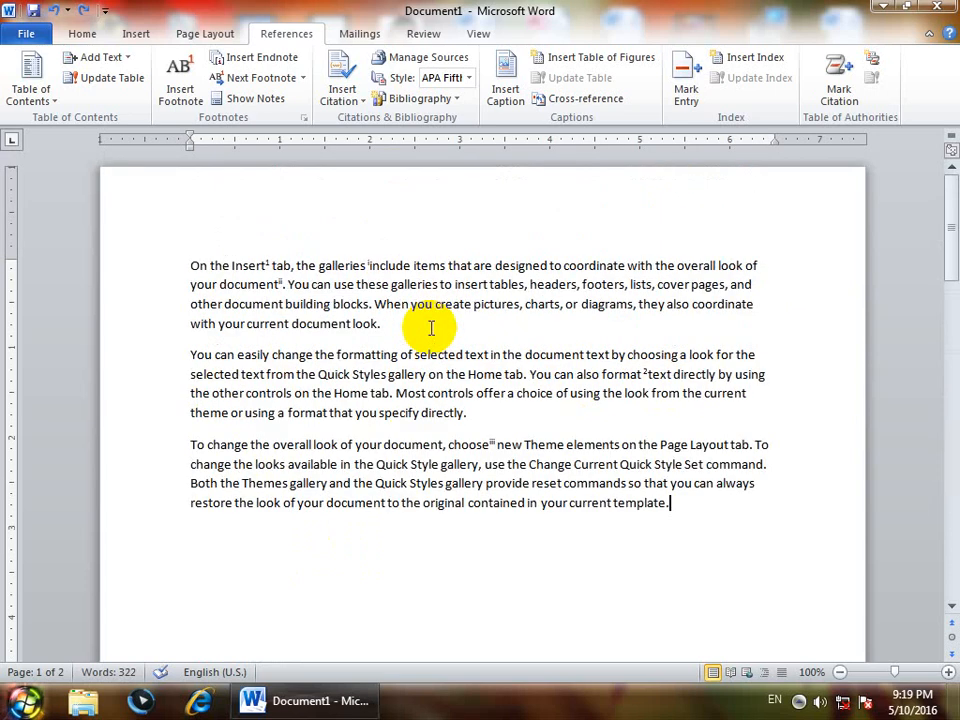
{"action": "left_click", "coordinate": [188, 265]}
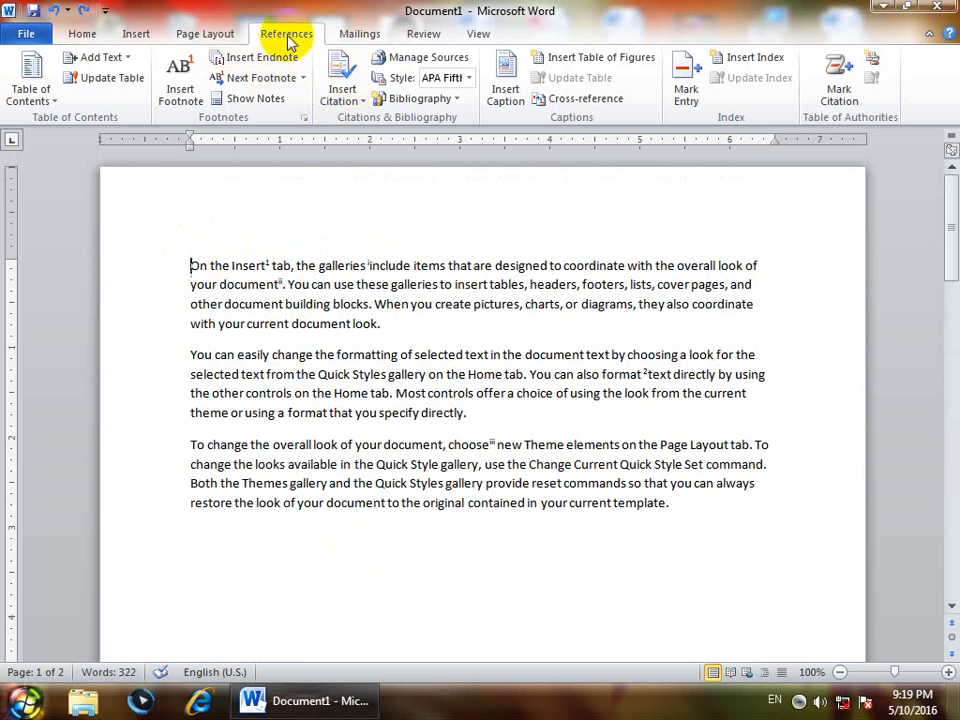
{"action": "left_click", "coordinate": [303, 117]}
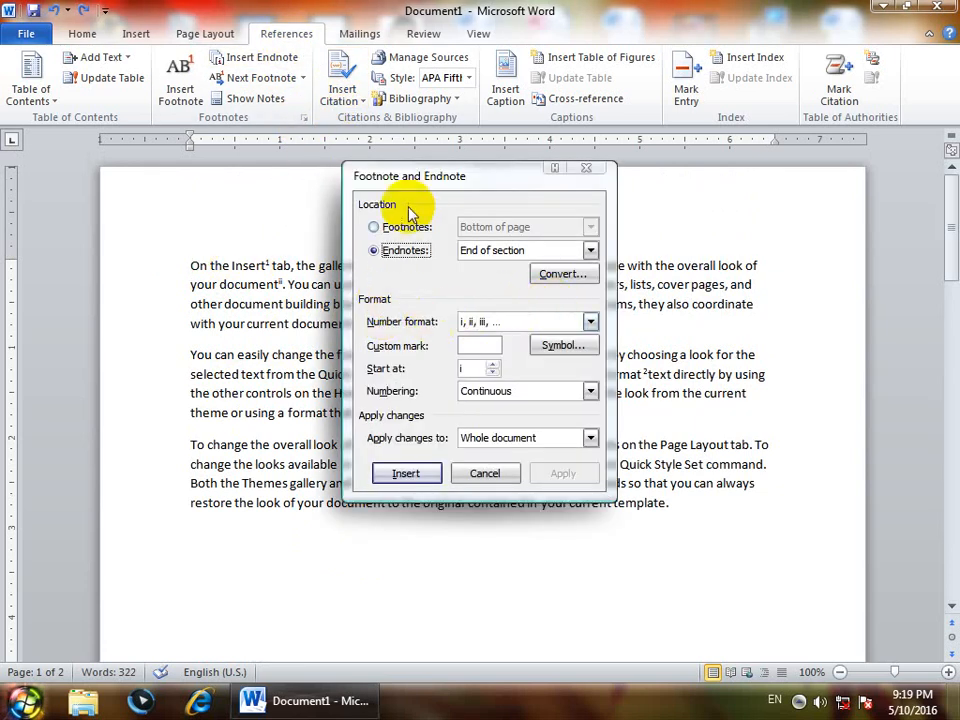
{"action": "left_click_drag", "start_coordinate": [448, 180], "coordinate": [453, 399]}
{"action": "left_click", "coordinate": [381, 446]}
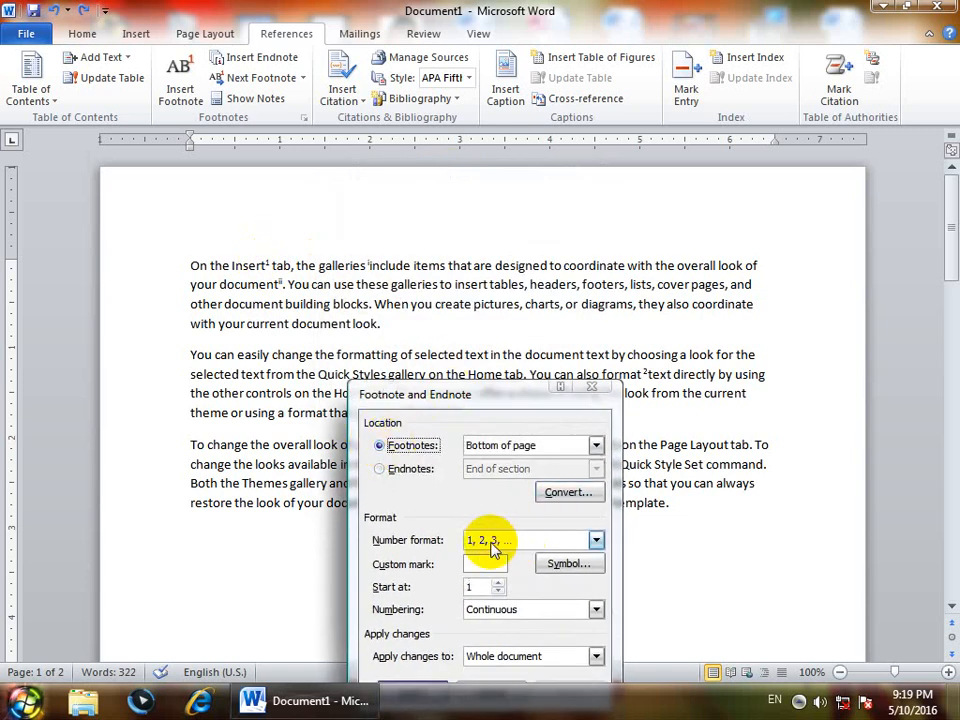
{"action": "left_click", "coordinate": [490, 545]}
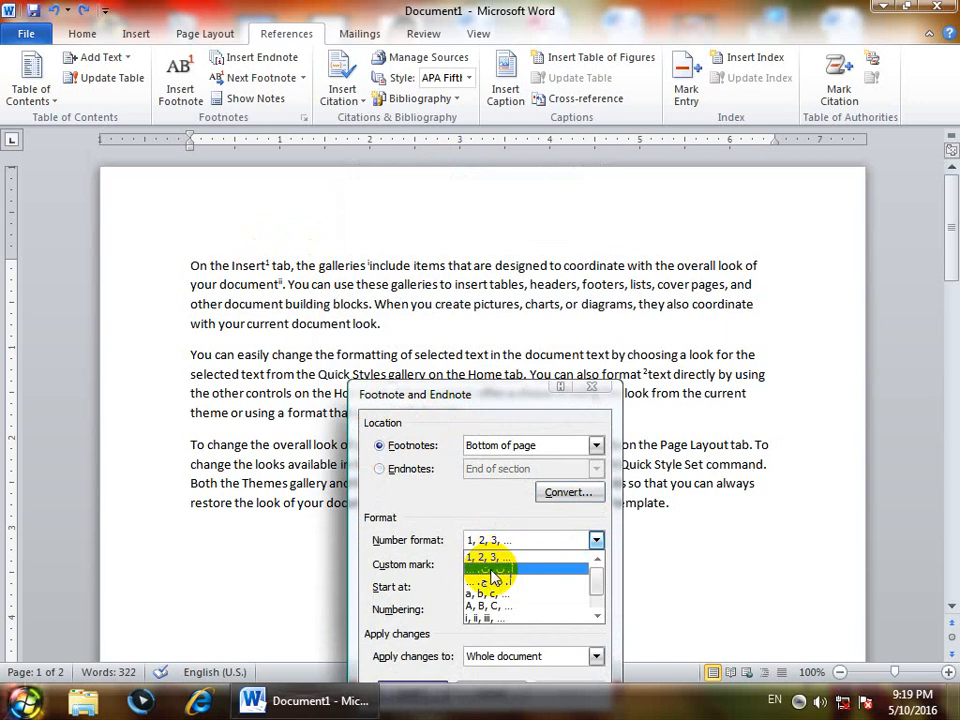
{"action": "left_click", "coordinate": [485, 620]}
{"action": "left_click", "coordinate": [595, 540]}
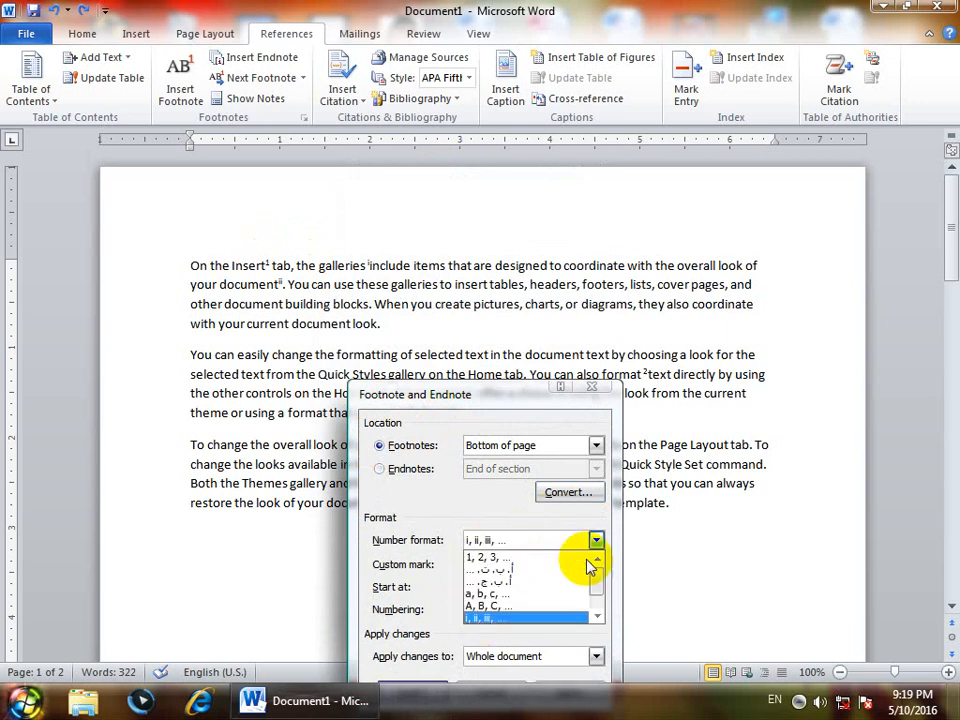
{"action": "left_click", "coordinate": [595, 608]}
{"action": "left_click", "coordinate": [482, 617]}
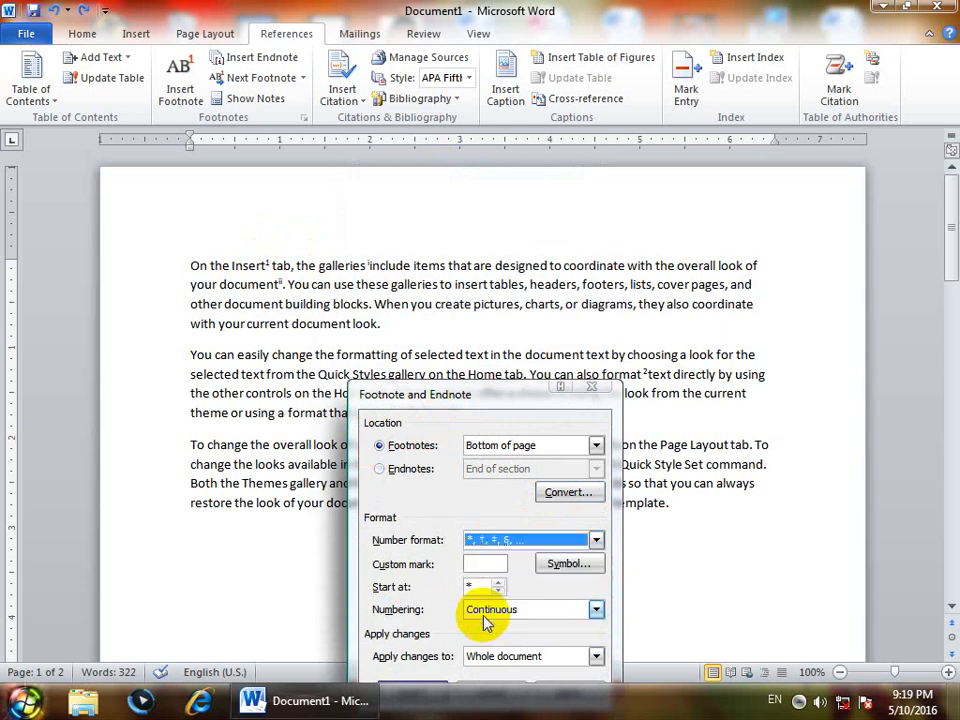
{"action": "left_click_drag", "start_coordinate": [463, 418], "coordinate": [432, 330]}
{"action": "left_click", "coordinate": [536, 606]}
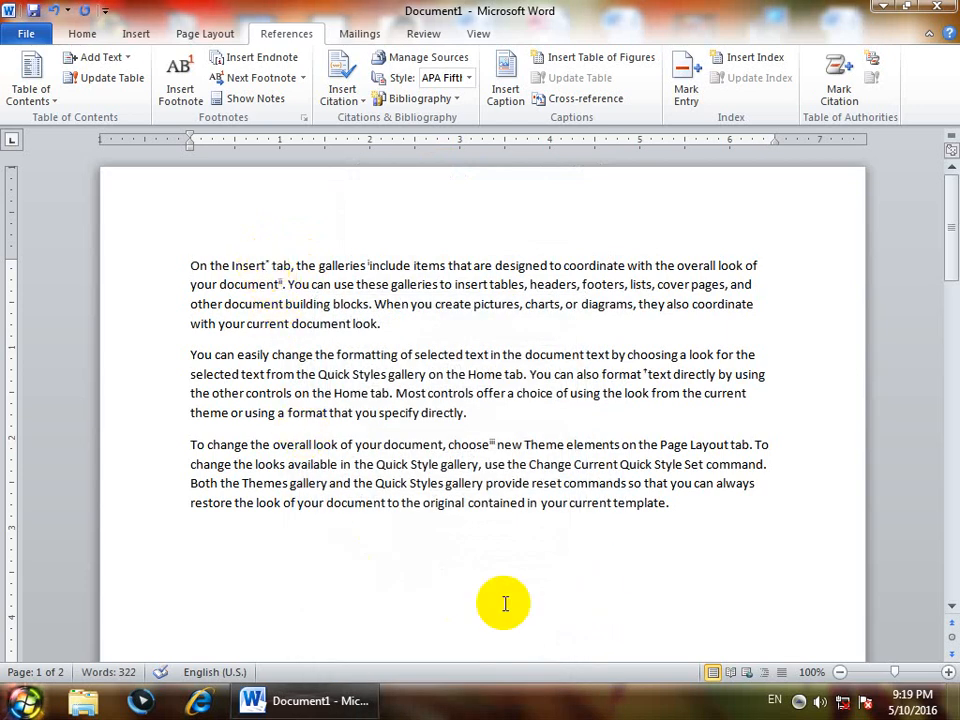
{"action": "scroll", "coordinate": [505, 603], "scroll_direction": "down", "scroll_amount": 2}
{"action": "scroll", "coordinate": [505, 603], "scroll_direction": "down", "scroll_amount": 5}
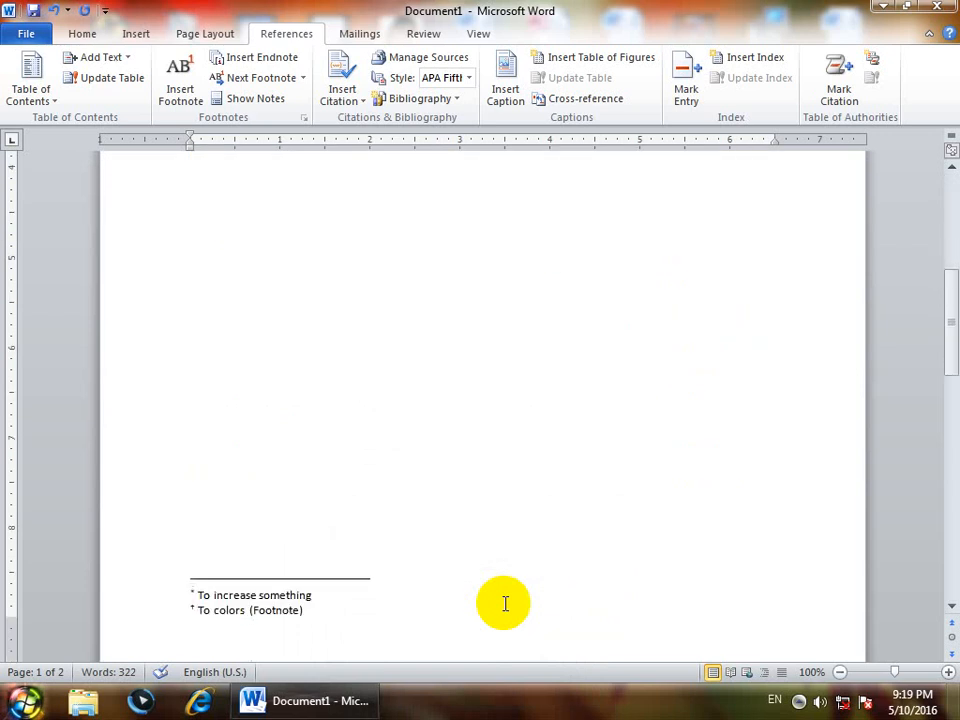
{"action": "scroll", "coordinate": [505, 603], "scroll_direction": "up", "scroll_amount": 7}
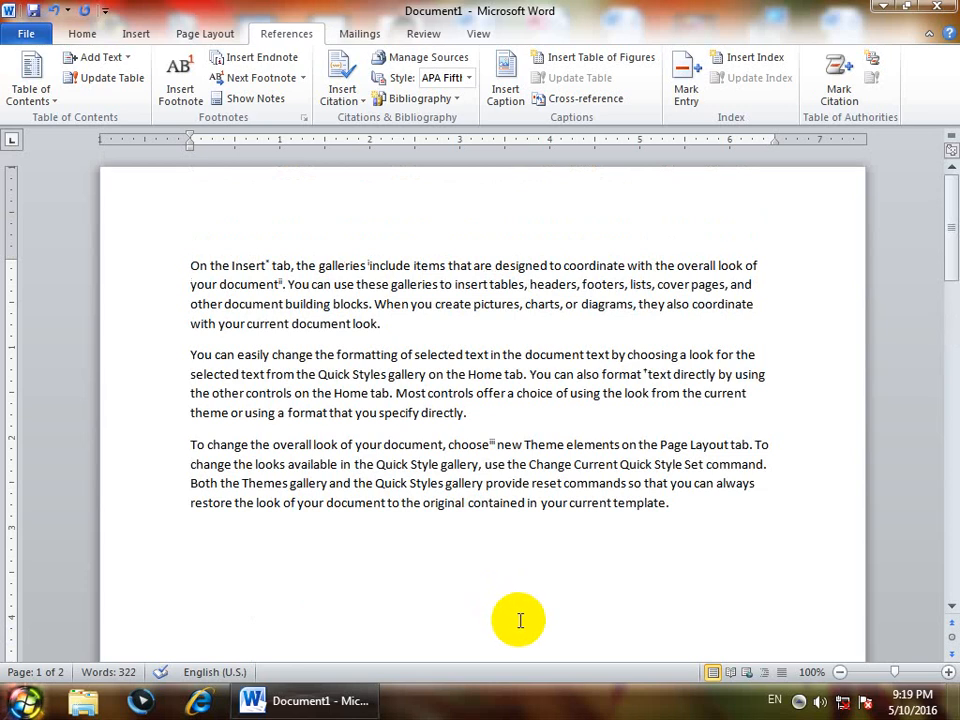
- Try to apply the heart symbol (♥) from the Symbol font as the custom mark for the endnotes
{"action": "left_click", "coordinate": [305, 120]}
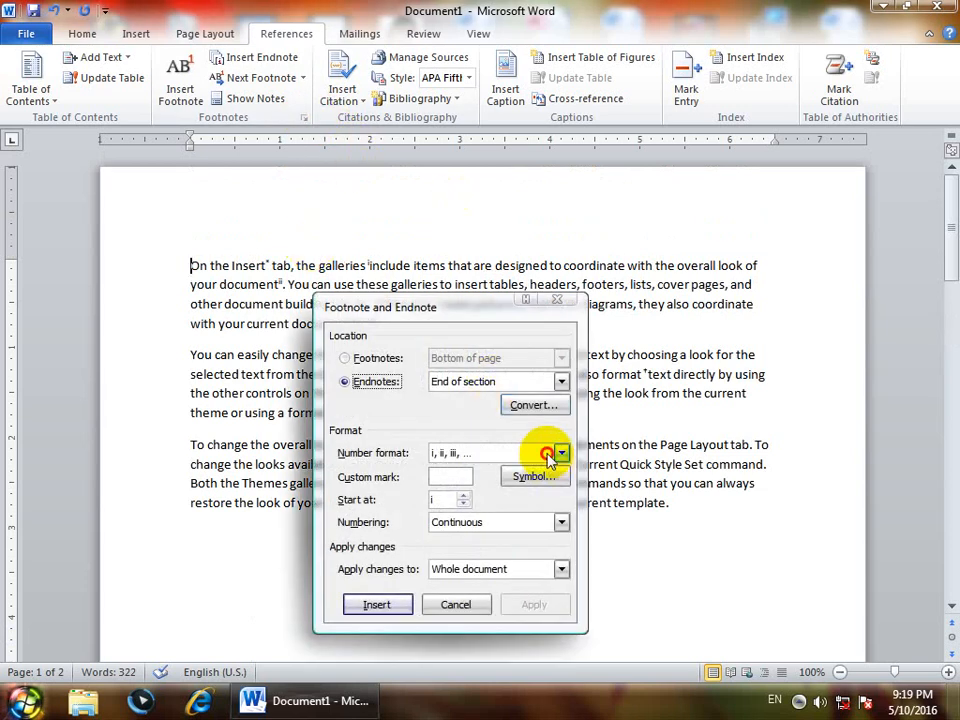
{"action": "left_click", "coordinate": [561, 453]}
{"action": "left_click", "coordinate": [430, 302]}
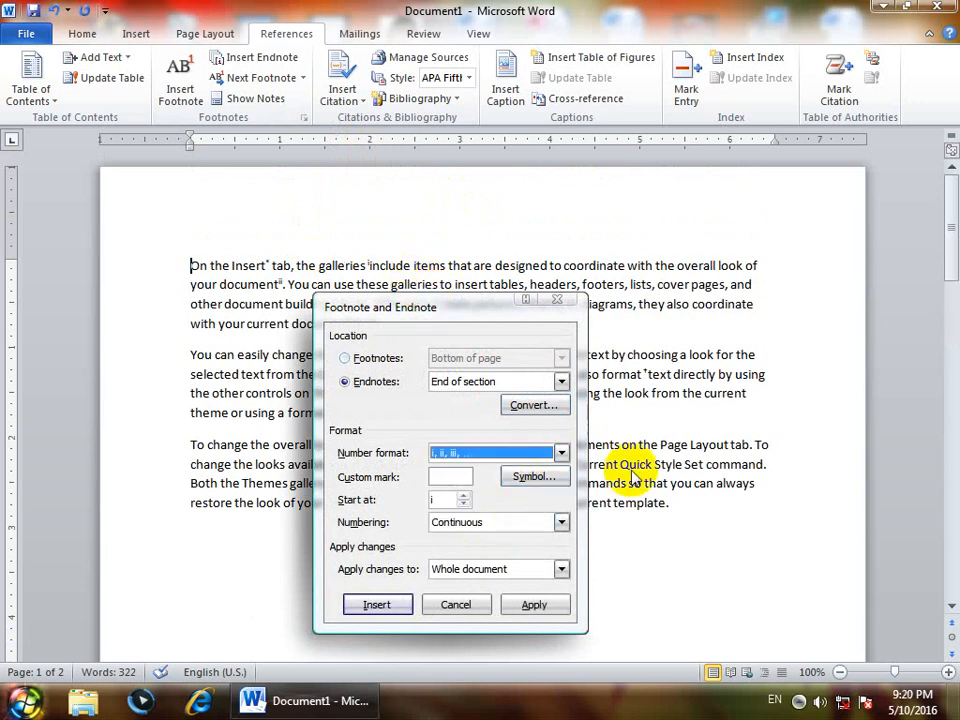
{"action": "left_click", "coordinate": [528, 476]}
{"action": "left_click", "coordinate": [421, 282]}
{"action": "left_click", "coordinate": [507, 274]}
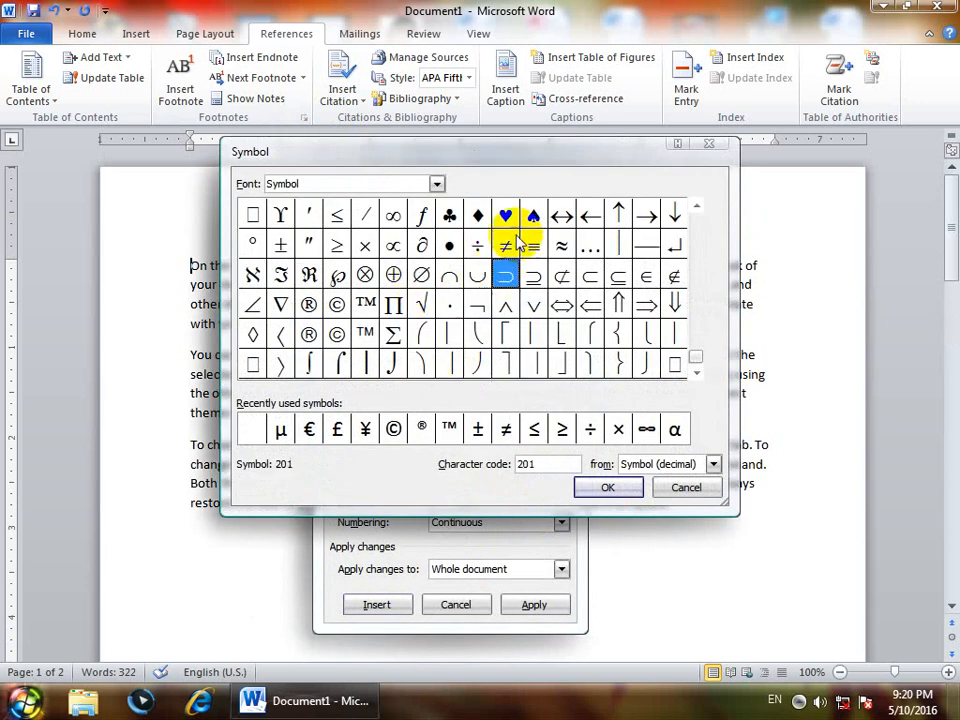
{"action": "left_click", "coordinate": [533, 217]}
{"action": "left_click", "coordinate": [508, 215]}
{"action": "left_click", "coordinate": [479, 218]}
{"action": "left_click", "coordinate": [449, 245]}
{"action": "left_click", "coordinate": [507, 274]}
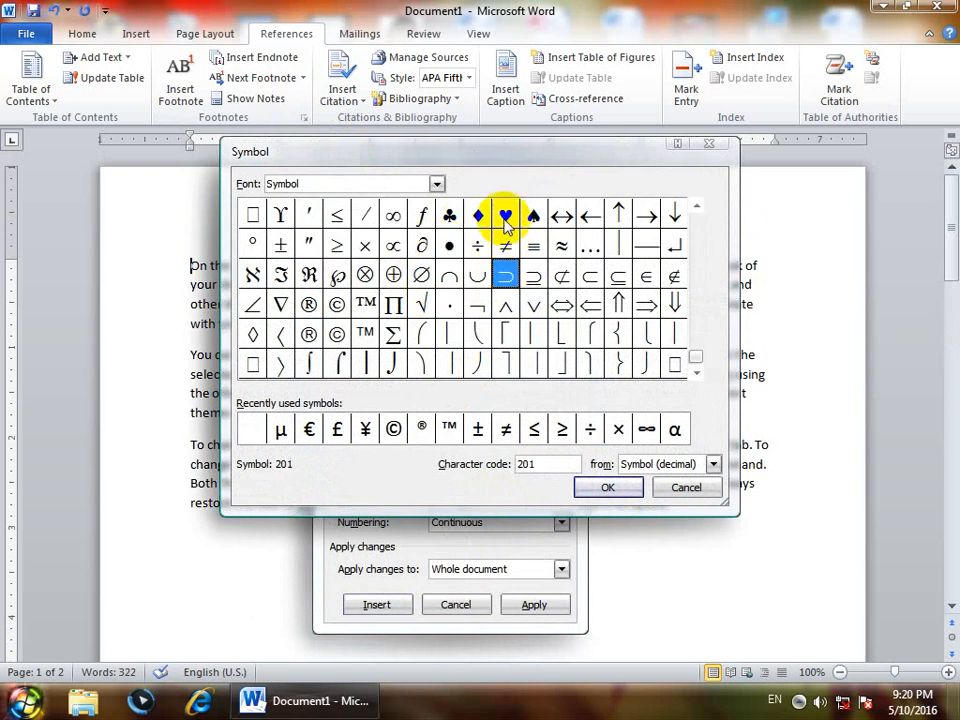
{"action": "left_click", "coordinate": [506, 215]}
{"action": "left_click", "coordinate": [607, 497]}
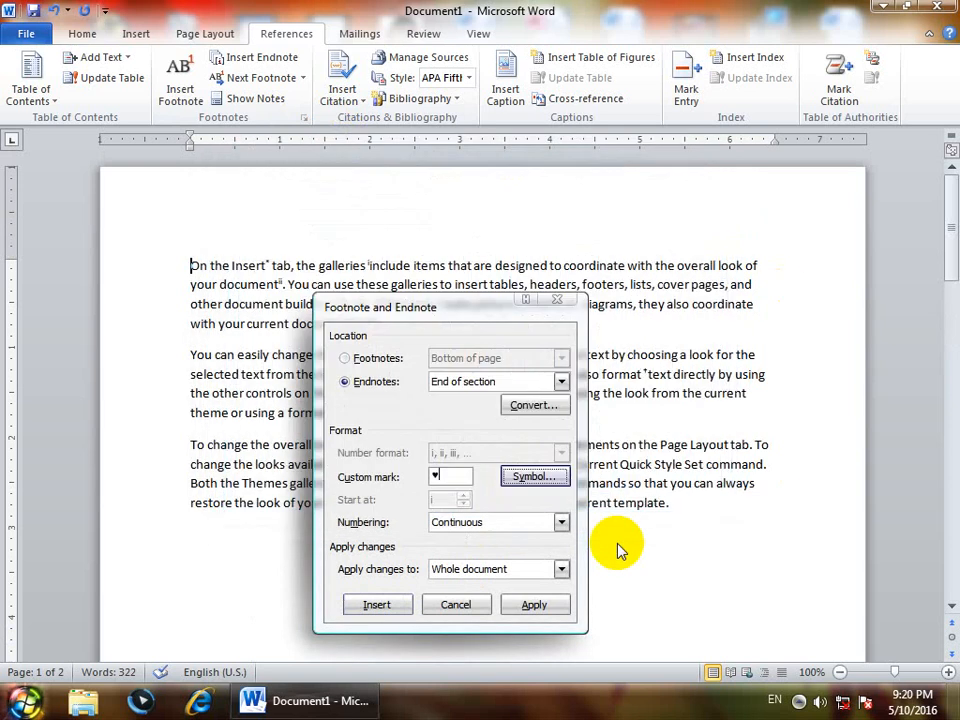
{"action": "left_click", "coordinate": [549, 604]}
- Insert an endnote at the start of the document with * as its custom mark
{"action": "scroll", "coordinate": [570, 624], "scroll_direction": "down", "scroll_amount": 10}
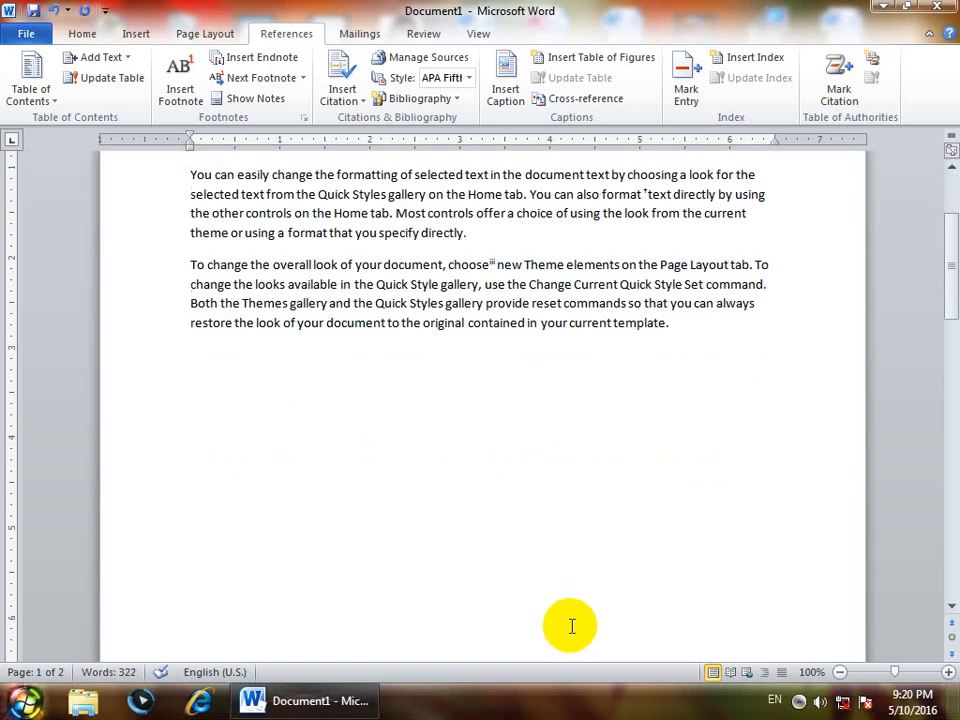
{"action": "scroll", "coordinate": [570, 624], "scroll_direction": "down", "scroll_amount": 9}
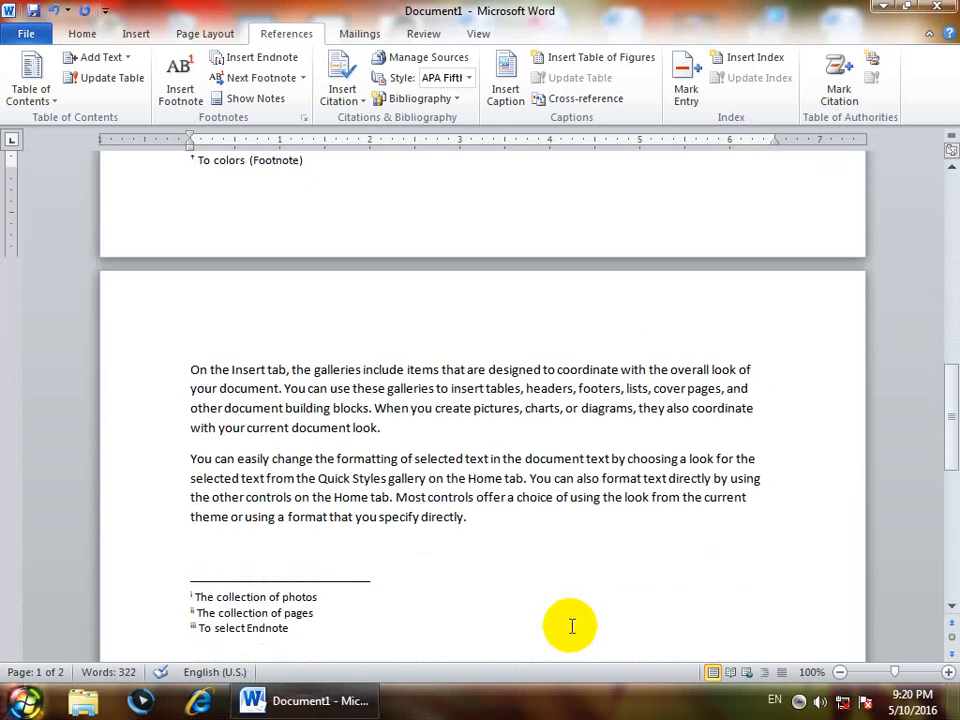
{"action": "scroll", "coordinate": [572, 626], "scroll_direction": "up", "scroll_amount": 4}
{"action": "scroll", "coordinate": [572, 626], "scroll_direction": "up", "scroll_amount": 3}
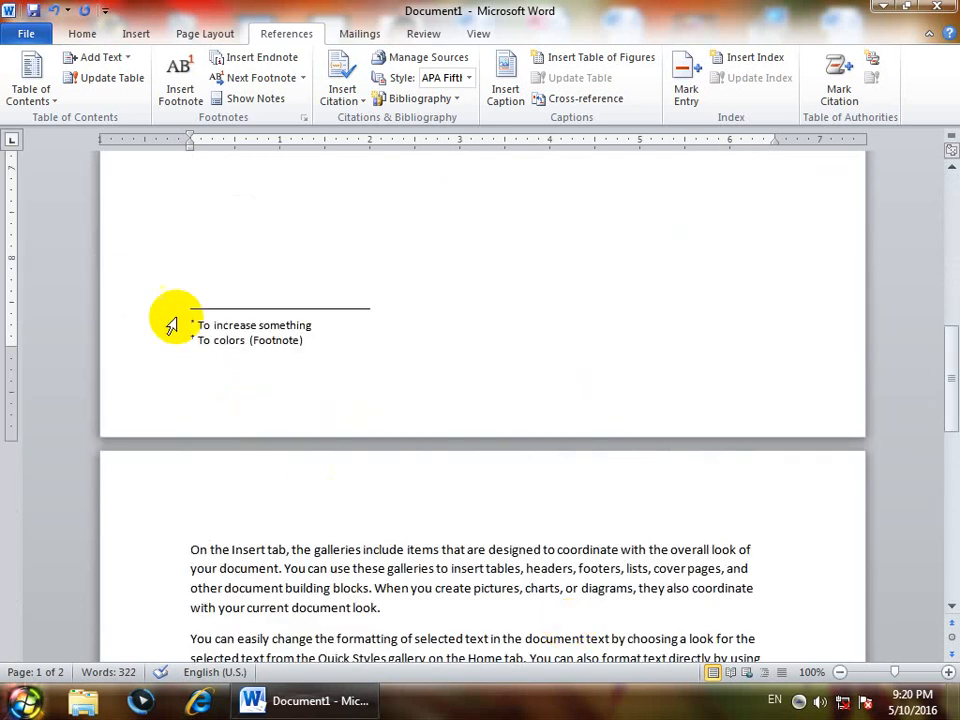
{"action": "scroll", "coordinate": [268, 408], "scroll_direction": "up", "scroll_amount": 3}
{"action": "scroll", "coordinate": [268, 408], "scroll_direction": "up", "scroll_amount": 10}
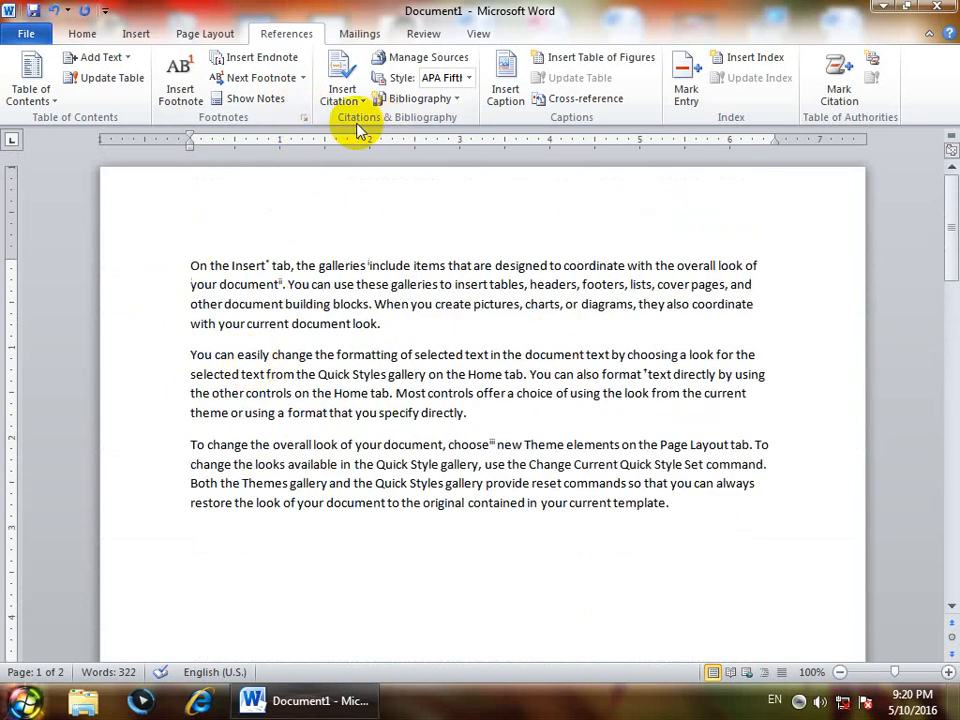
{"action": "left_click", "coordinate": [304, 117]}
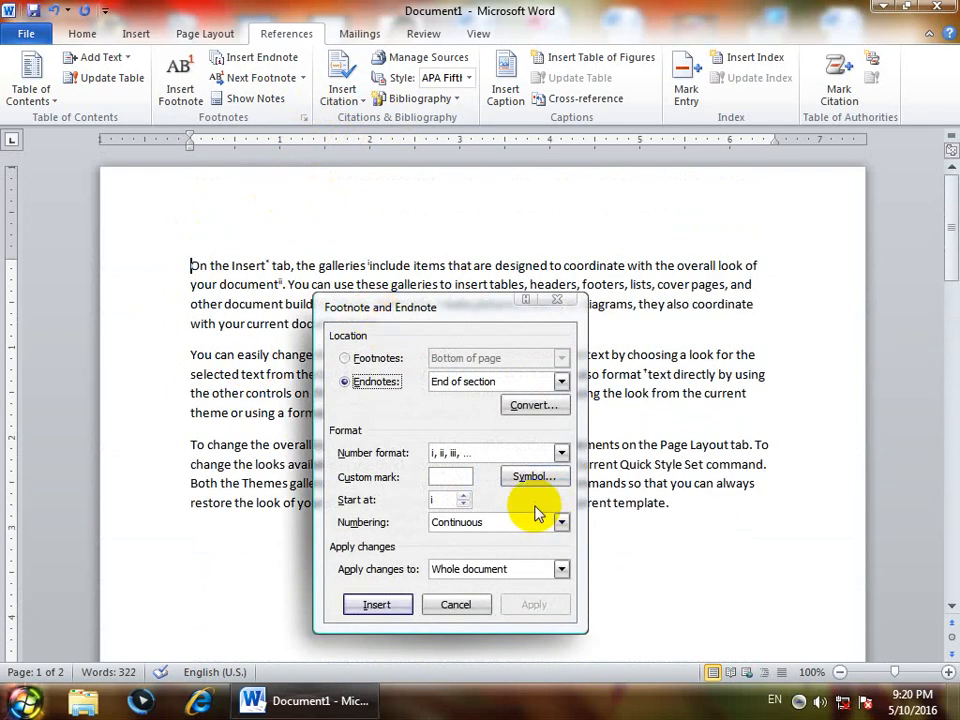
{"action": "left_click", "coordinate": [461, 476]}
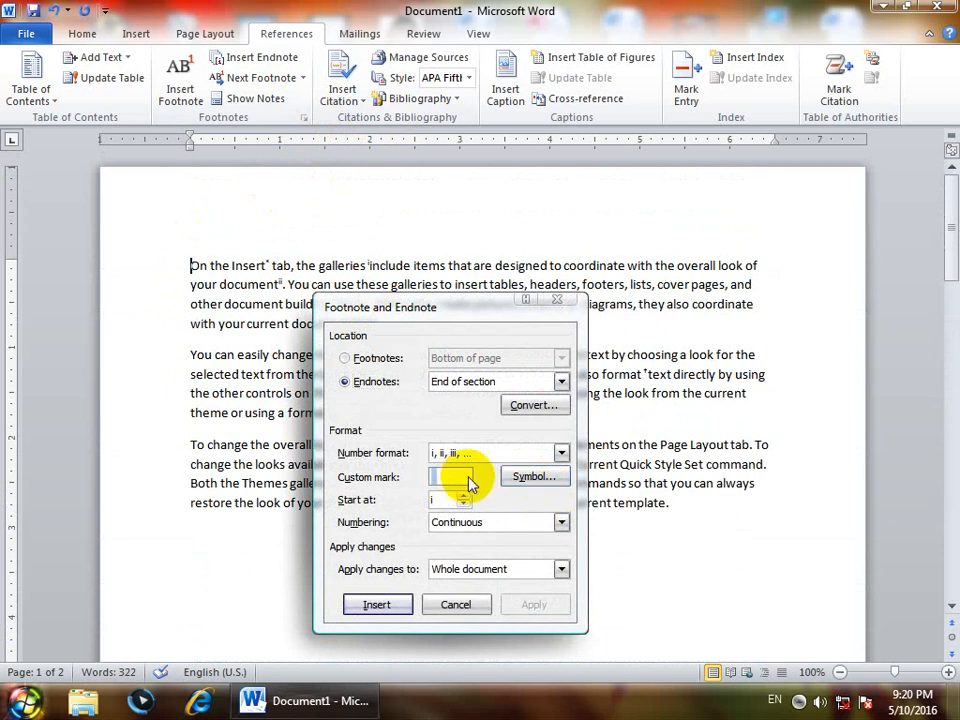
{"action": "type", "text": "*"}
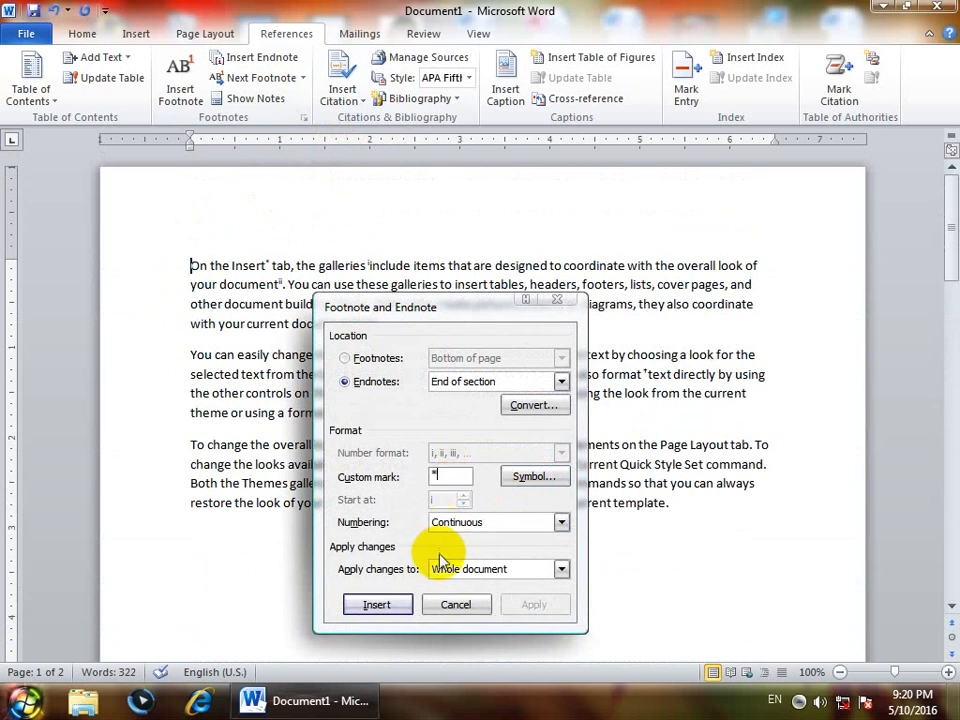
{"action": "left_click", "coordinate": [376, 604]}
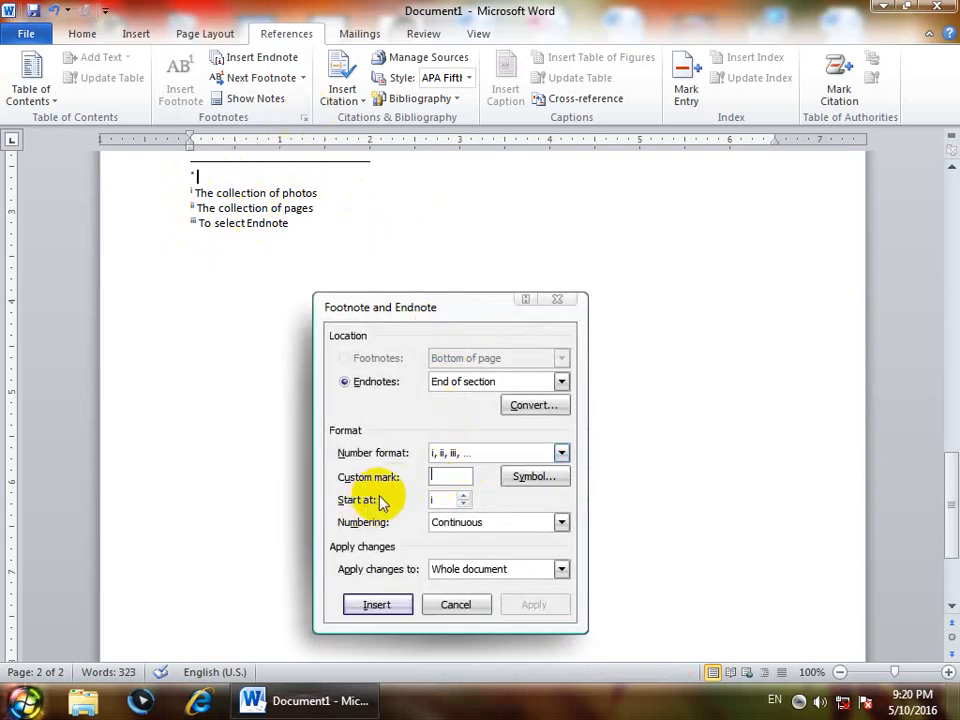
- Look through the numbering choices for endnotes and leave the Footnote and Endnote settings without applying changes
{"action": "left_click", "coordinate": [502, 524]}
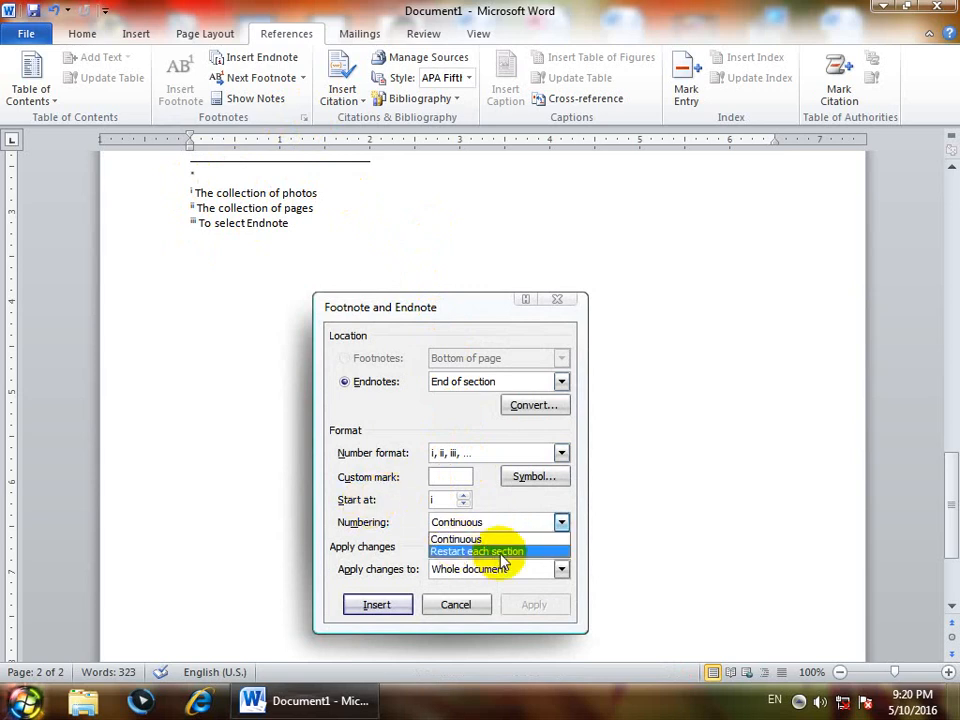
{"action": "left_click", "coordinate": [552, 298]}
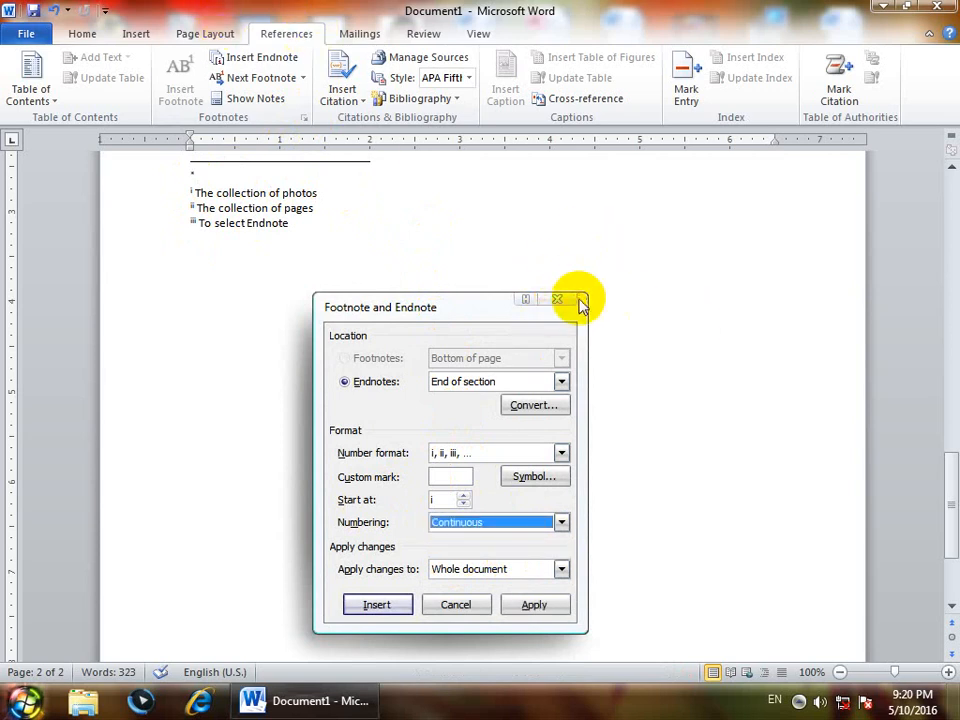
{"action": "key", "text": "Escape"}
- Look through the line numbering options and the Footnote and Endnote settings without changing anything
{"action": "left_click", "coordinate": [204, 34]}
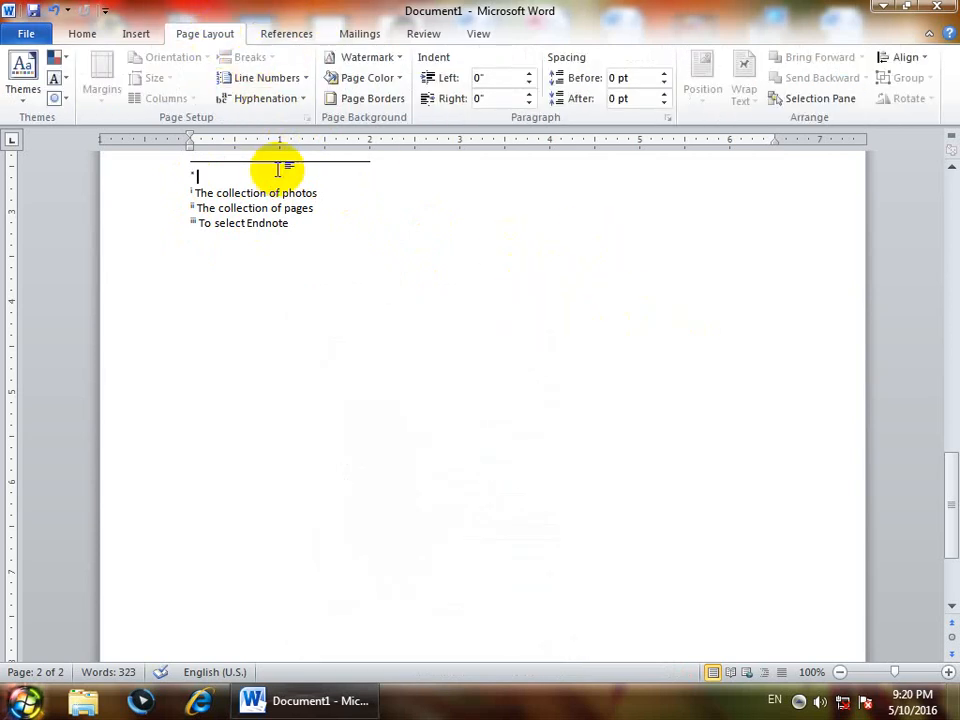
{"action": "left_click", "coordinate": [268, 78]}
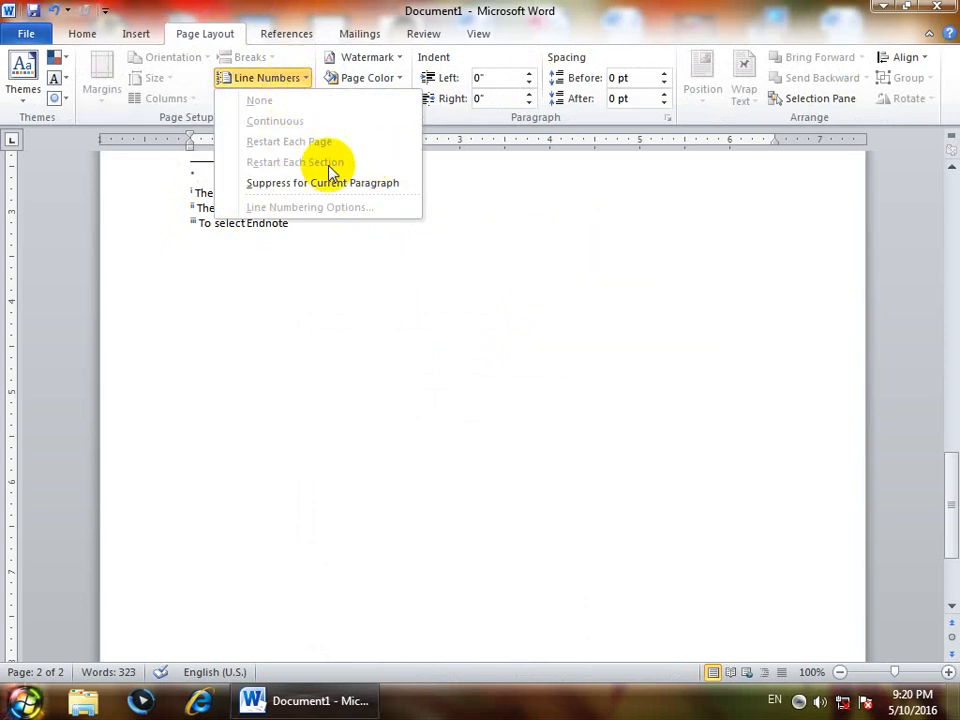
{"action": "left_click", "coordinate": [345, 6]}
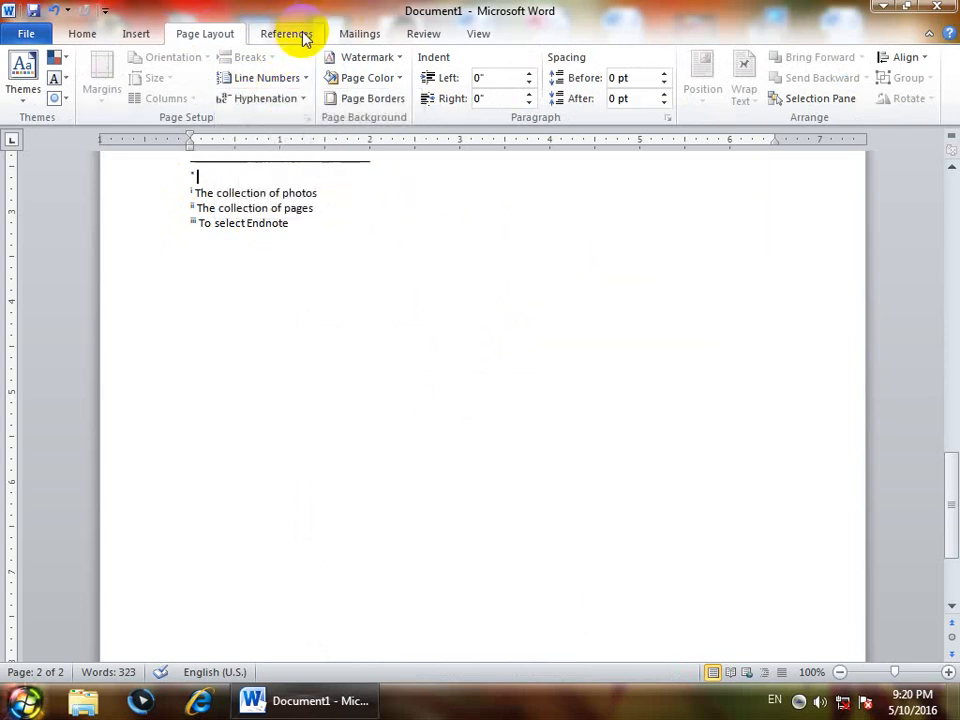
{"action": "left_click", "coordinate": [287, 34]}
{"action": "left_click", "coordinate": [303, 117]}
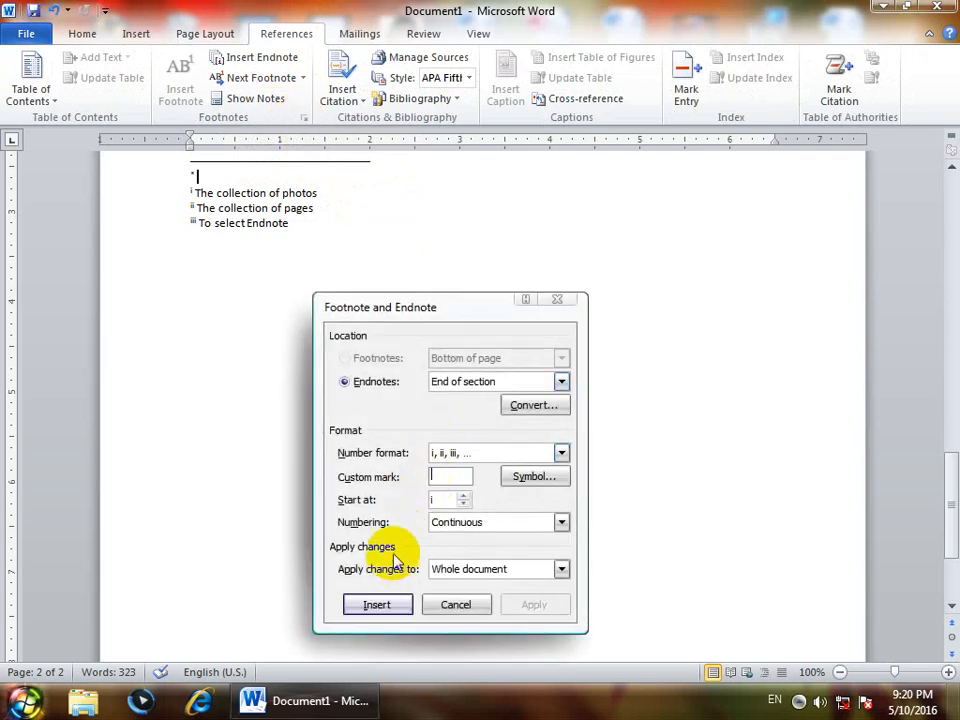
{"action": "left_click", "coordinate": [455, 605]}
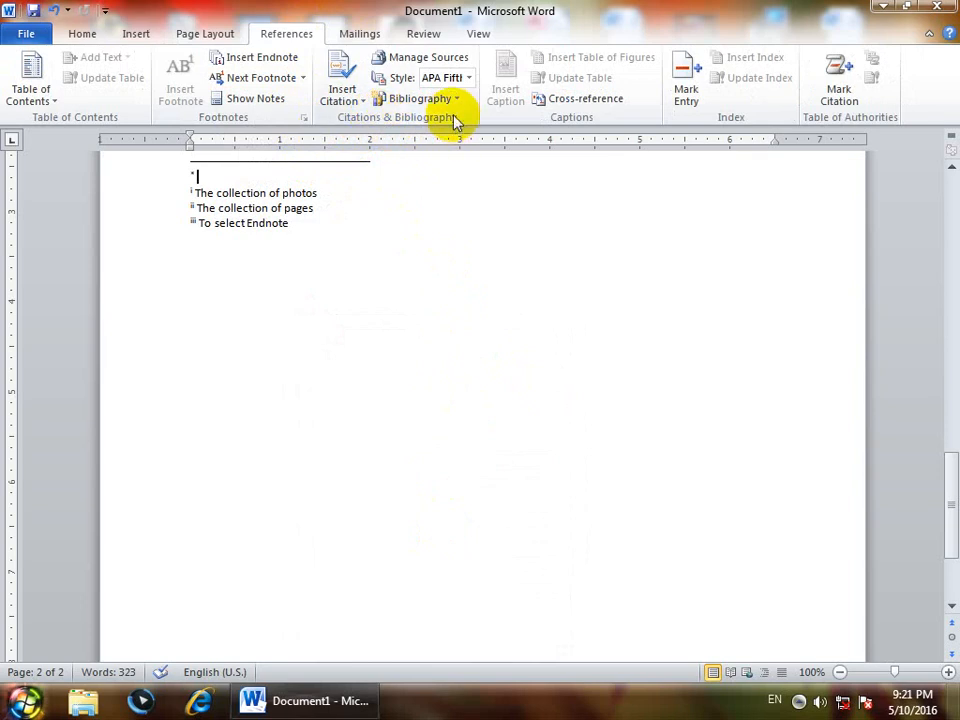
- Create a new blank document and write "Citation Means signature" as its first line
{"action": "key", "text": "ctrl+n"}
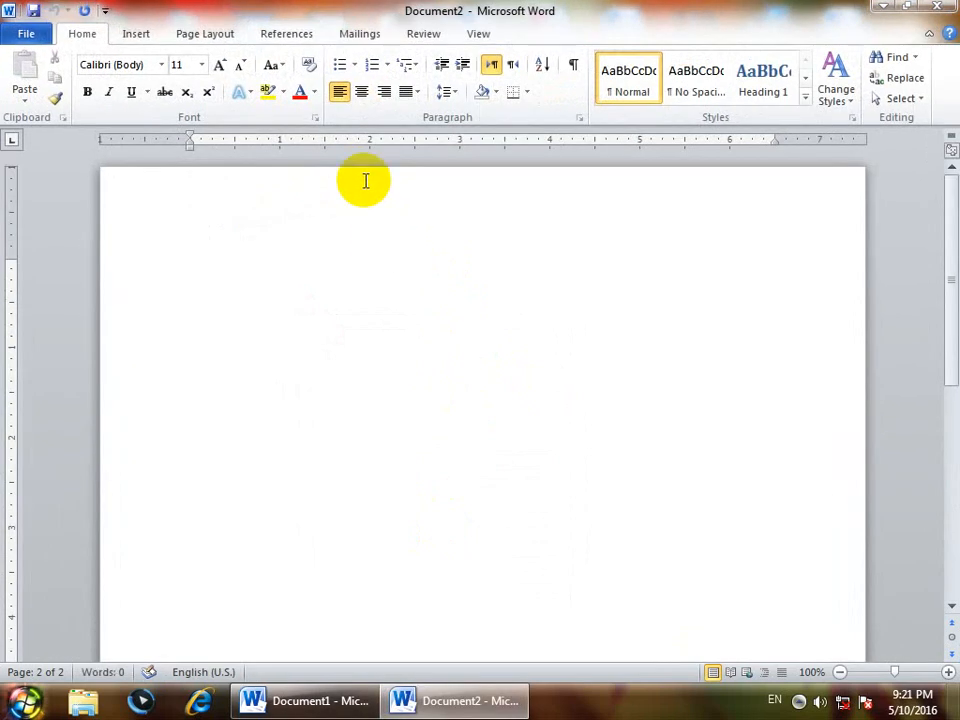
{"action": "left_click", "coordinate": [285, 35]}
{"action": "type", "text": "c"}
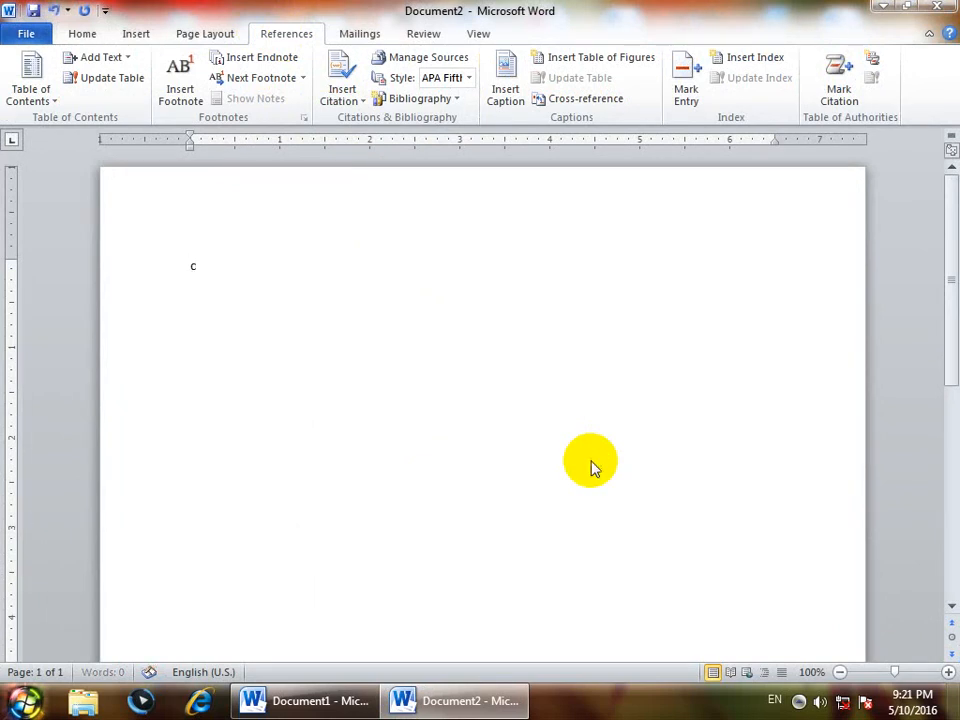
{"action": "key", "text": "Menu"}
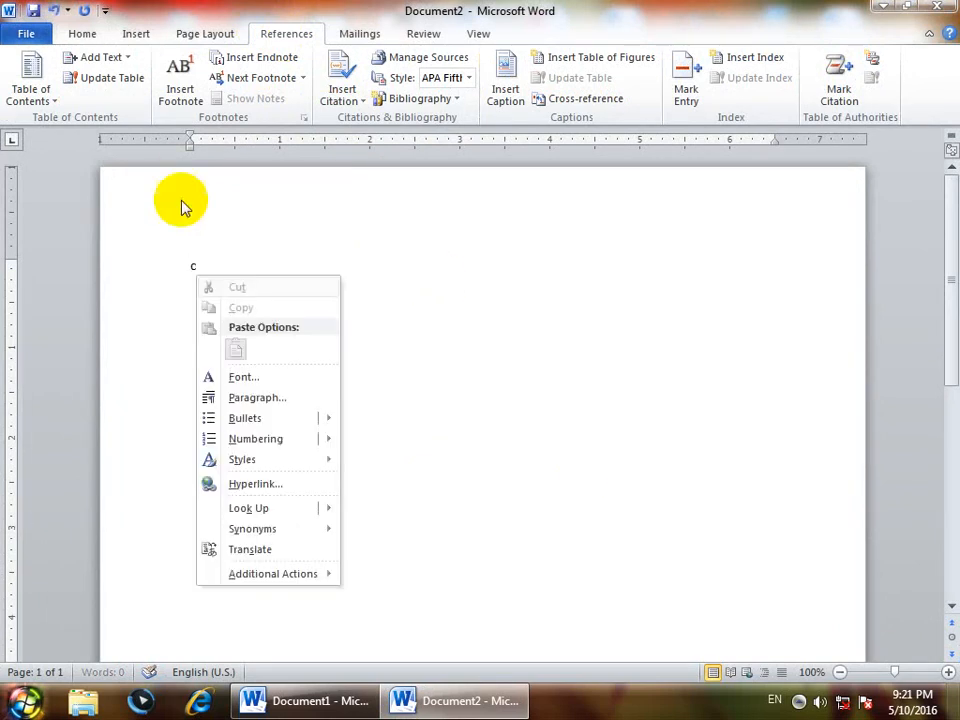
{"action": "left_click", "coordinate": [259, 261]}
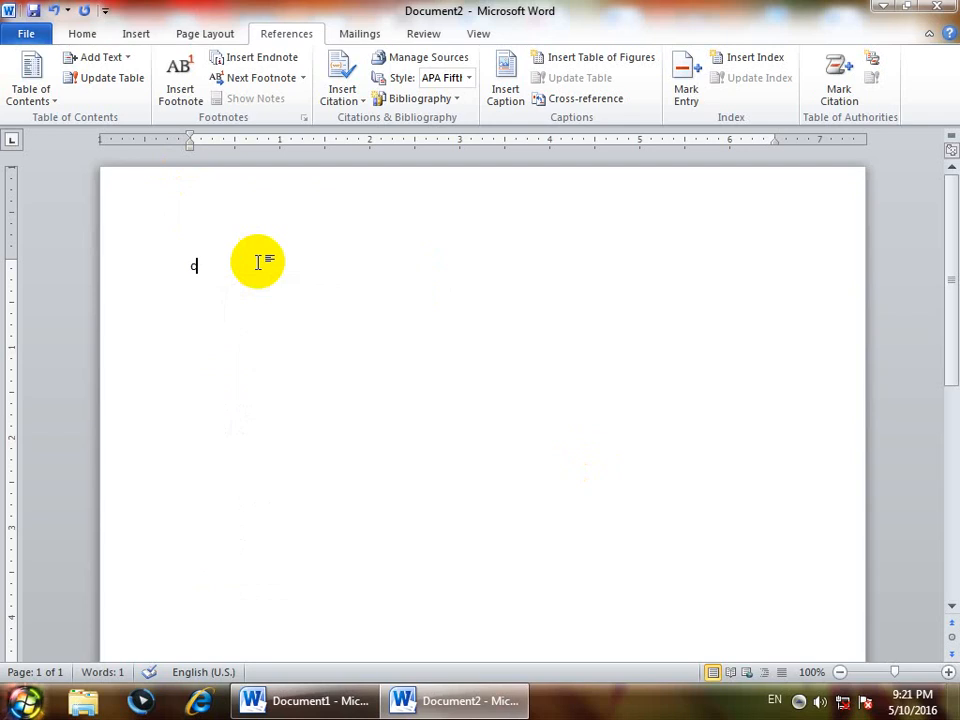
{"action": "type", "text": "itation Meab"}
{"action": "key", "text": "BackSpace"}
{"action": "type", "text": "ns"}
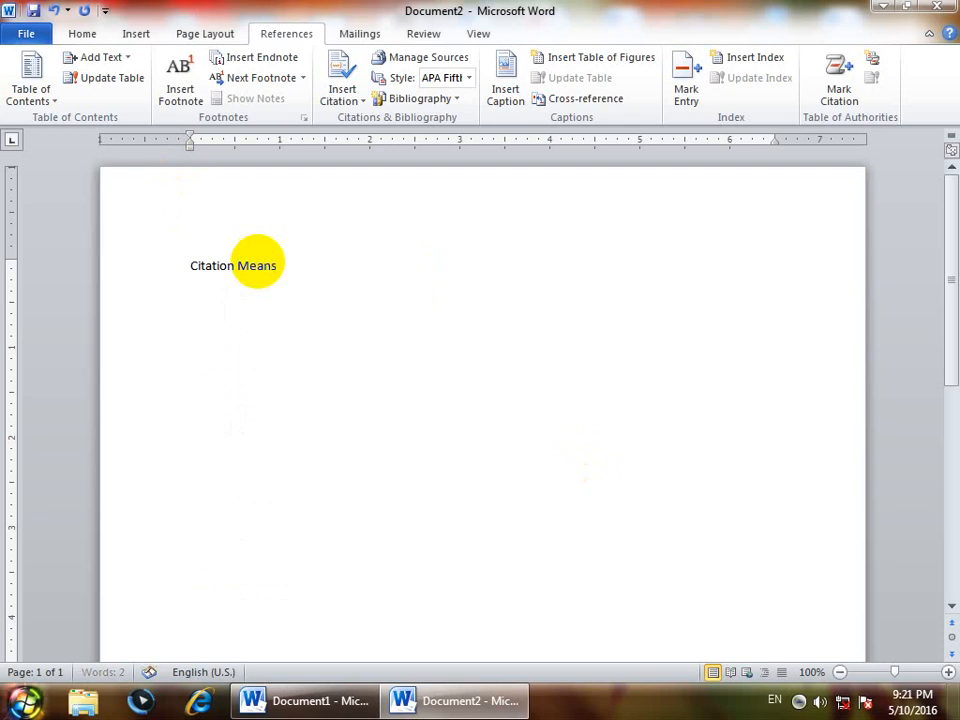
{"action": "type", "text": " signature"}
{"action": "key", "text": "Return"}
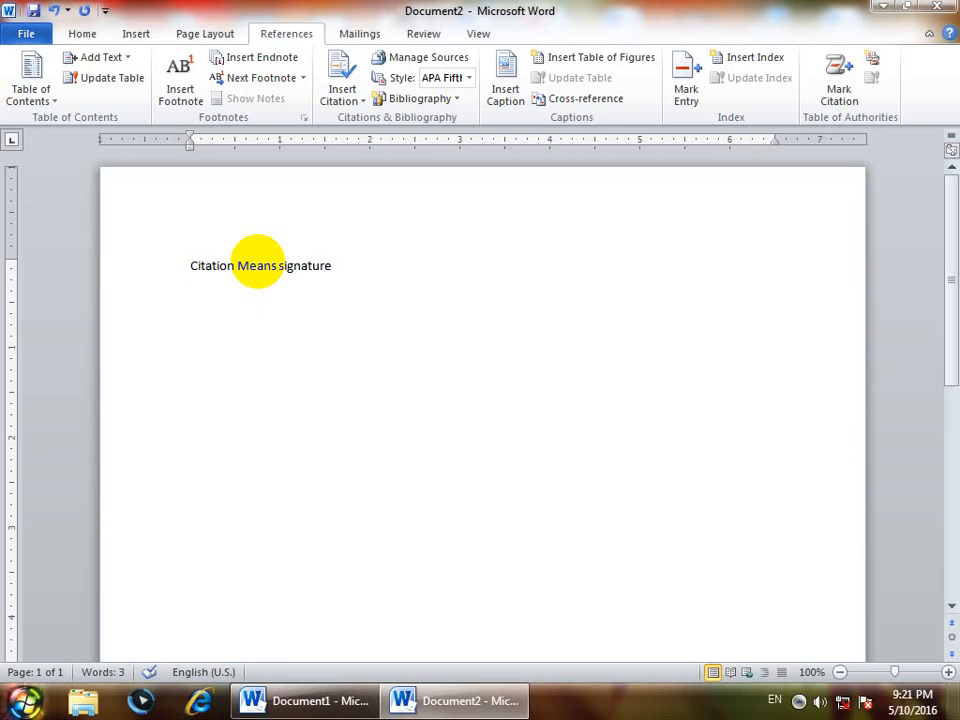
- Write "Bibliography: information in a short lines" on the second line
{"action": "type", "text": "Bibliography"}
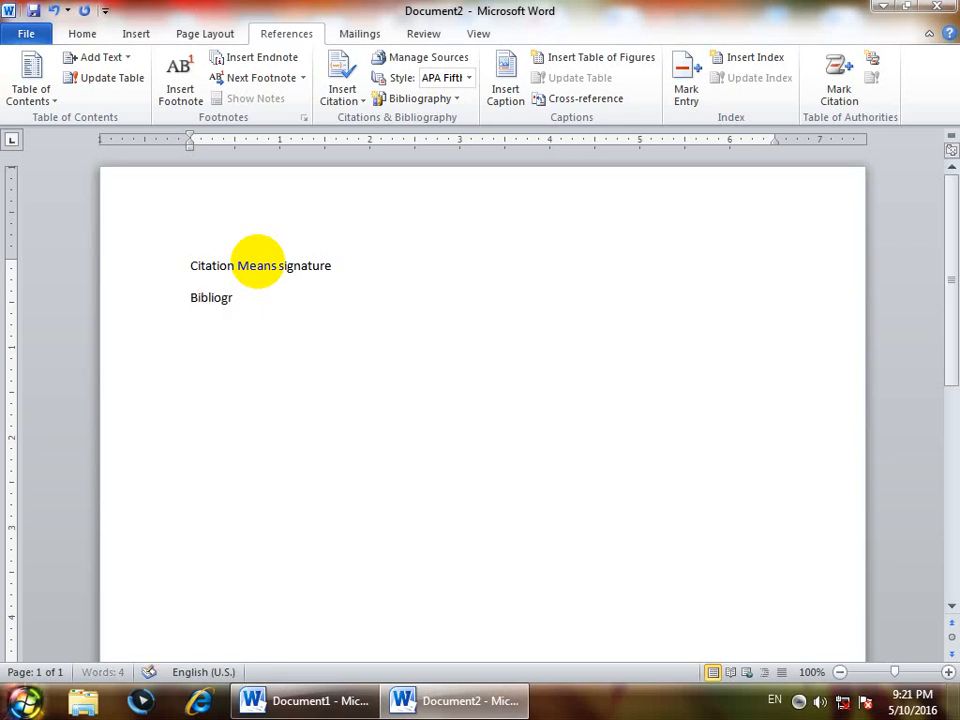
{"action": "key", "text": "BackSpace"}
{"action": "type", "text": "t"}
{"action": "key", "text": "BackSpace"}
{"action": "type", "text": "y: shor"}
{"action": "key", "text": "BackSpace"}
{"action": "key", "text": "BackSpace"}
{"action": "key", "text": "BackSpace"}
{"action": "key", "text": "BackSpace"}
{"action": "type", "text": "infrormatio"}
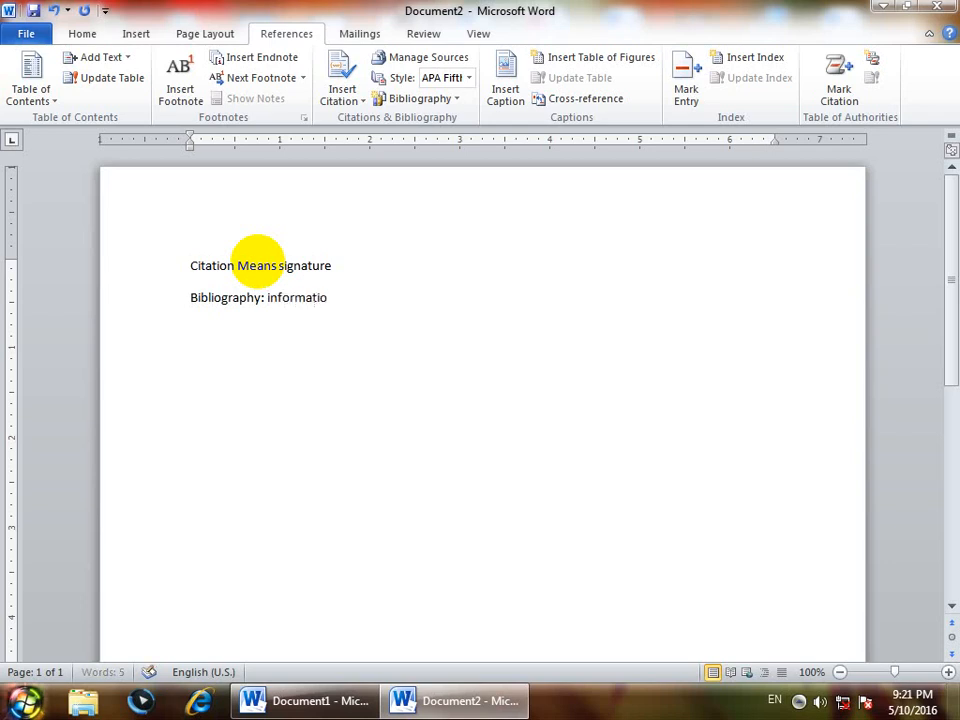
{"action": "type", "text": "n in a short"}
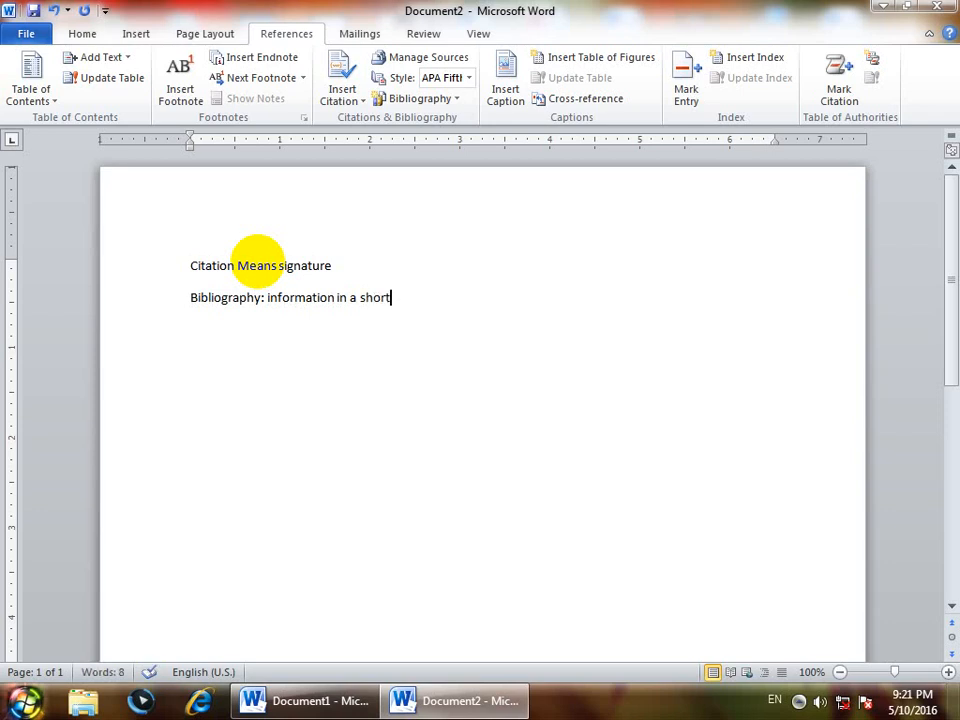
{"action": "type", "text": " lines"}
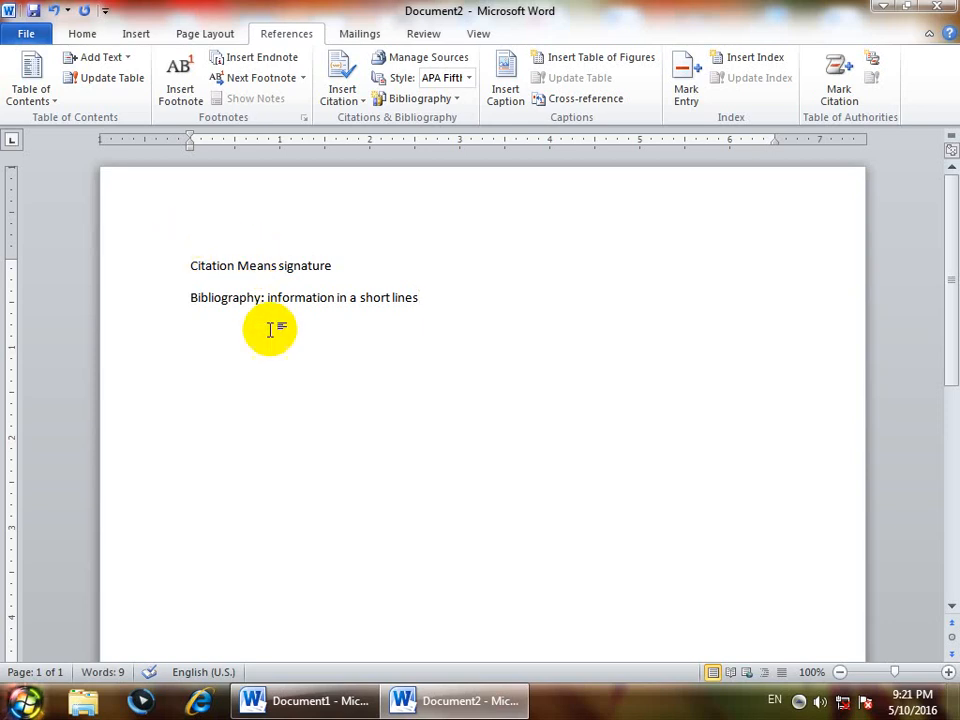
- Delete both definition lines so the document is empty
{"action": "left_click_drag", "start_coordinate": [264, 315], "coordinate": [169, 317]}
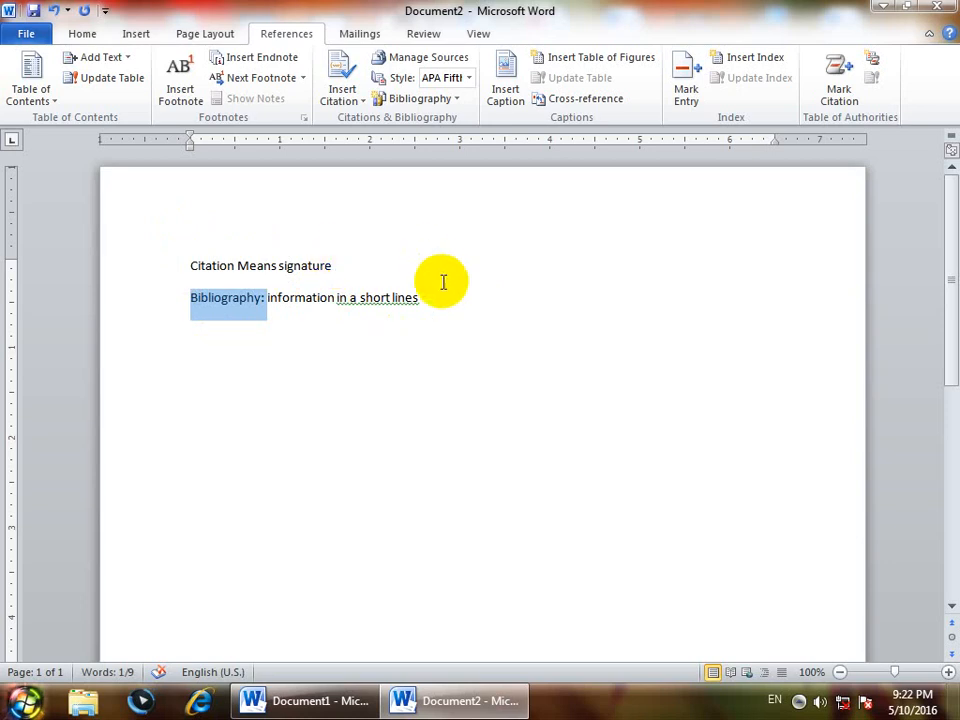
{"action": "left_click_drag", "start_coordinate": [420, 298], "coordinate": [176, 272]}
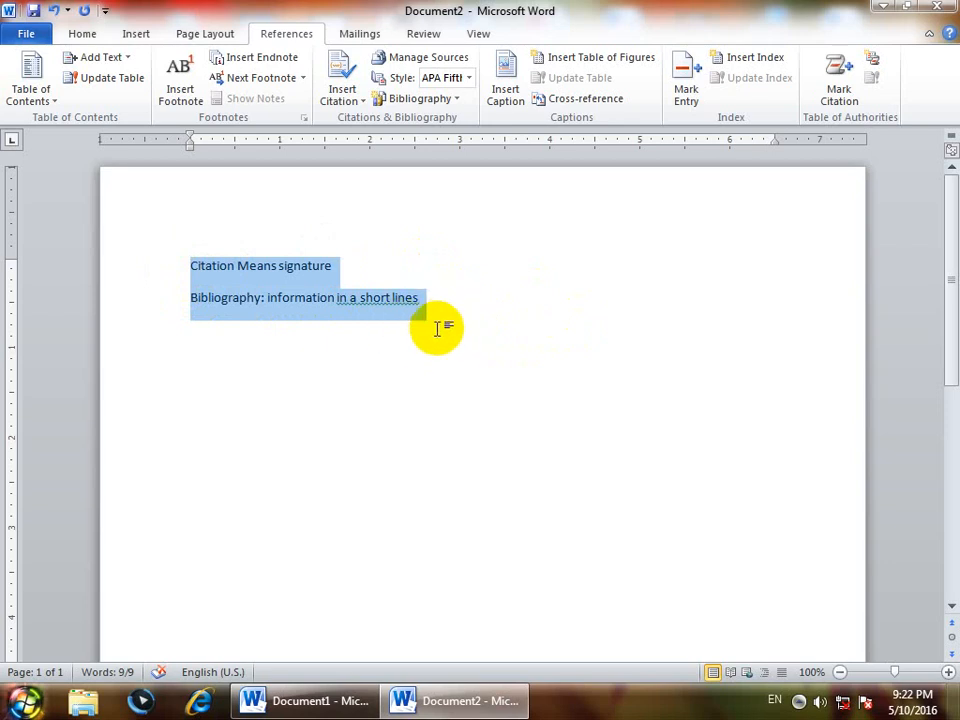
{"action": "left_click_drag", "start_coordinate": [460, 320], "coordinate": [122, 262]}
{"action": "left_click", "coordinate": [444, 308]}
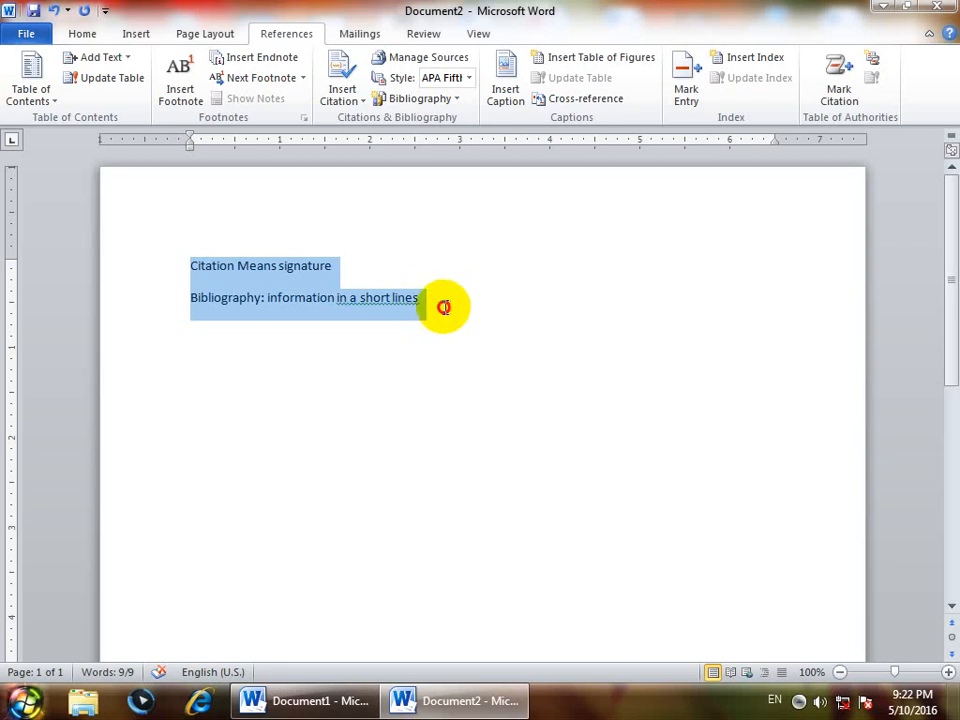
{"action": "triple_click", "coordinate": [124, 206]}
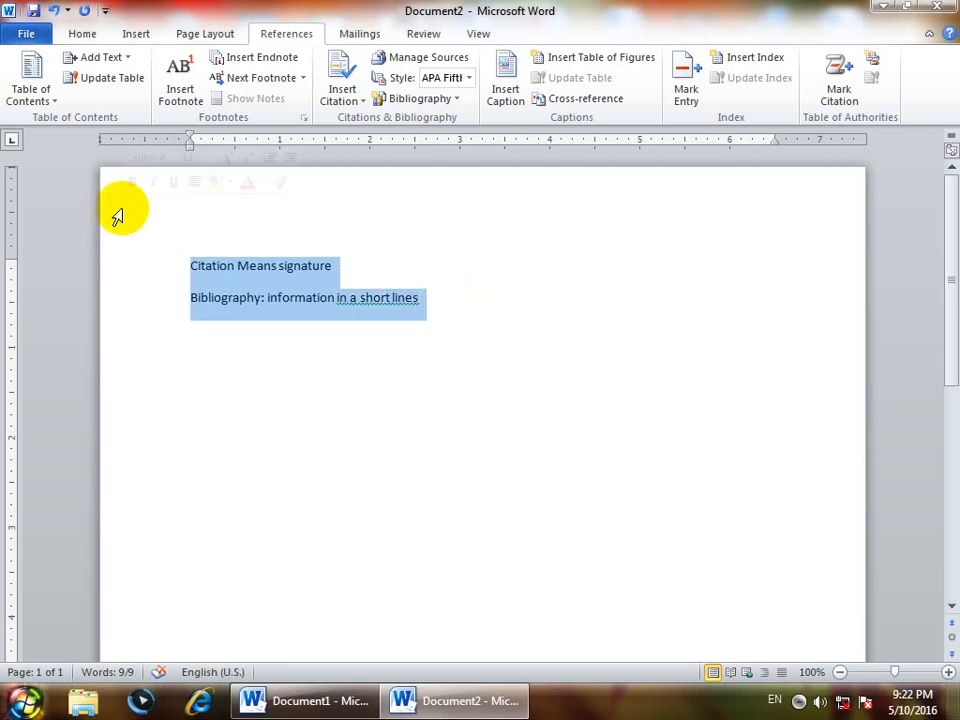
{"action": "key", "text": "Delete"}
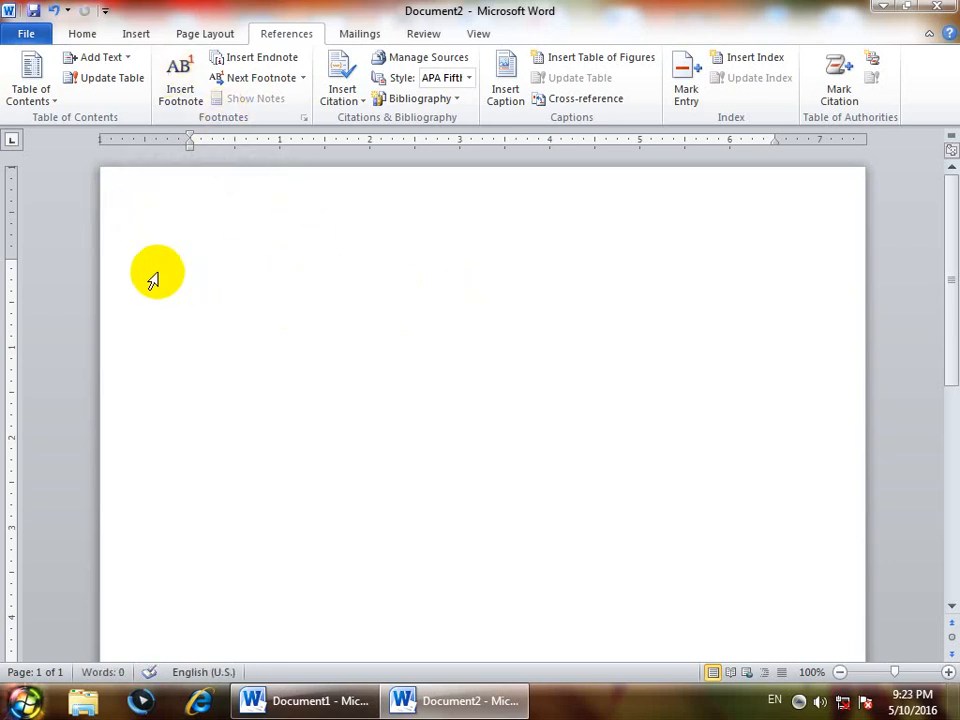
{"action": "right_click", "coordinate": [590, 286]}
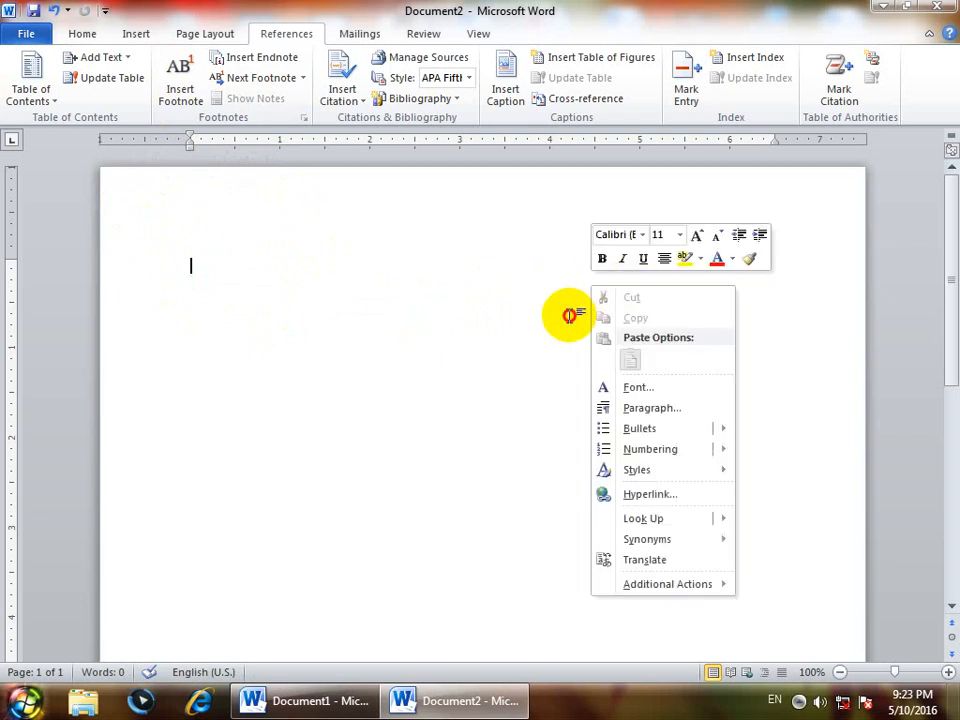
{"action": "left_click", "coordinate": [569, 316]}
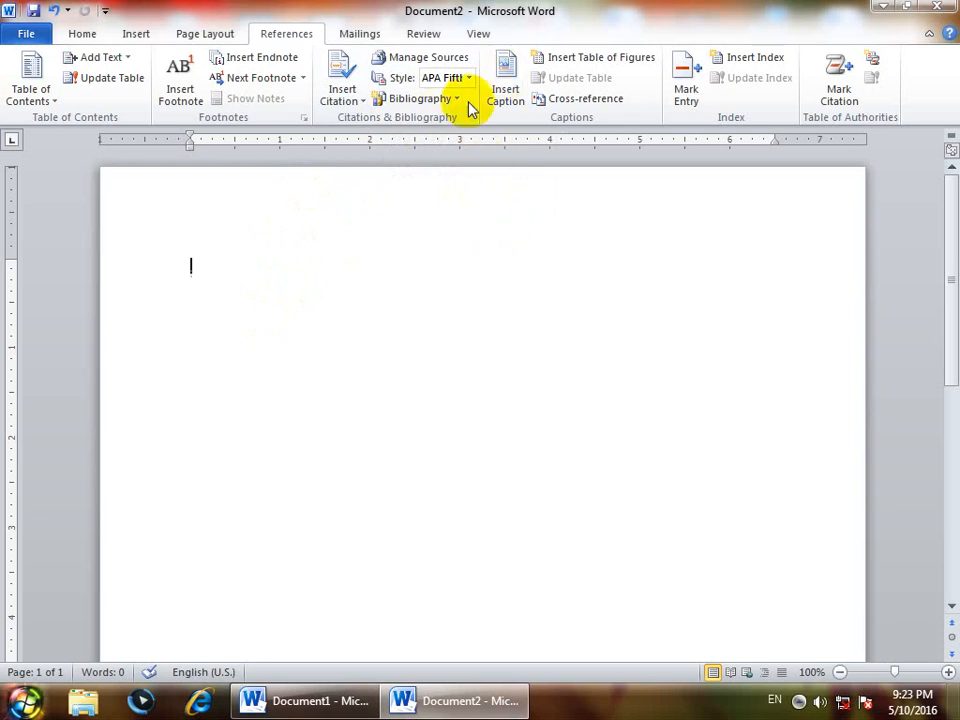
- Start a new citation source of type Book and enter the author's name as the corporate author
{"action": "left_click", "coordinate": [348, 96]}
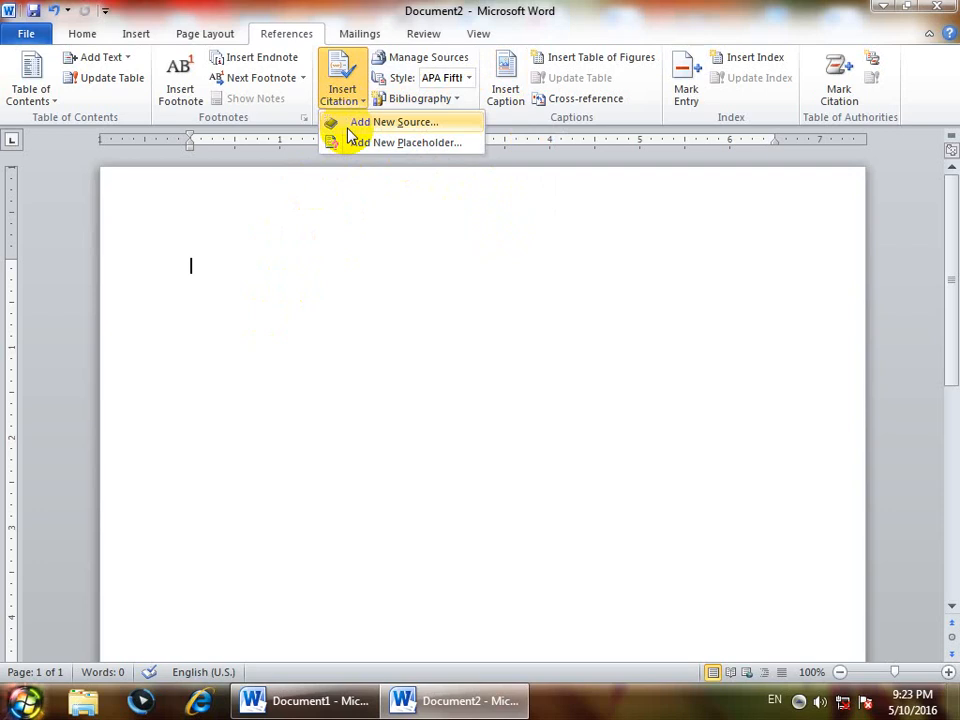
{"action": "left_click", "coordinate": [349, 126]}
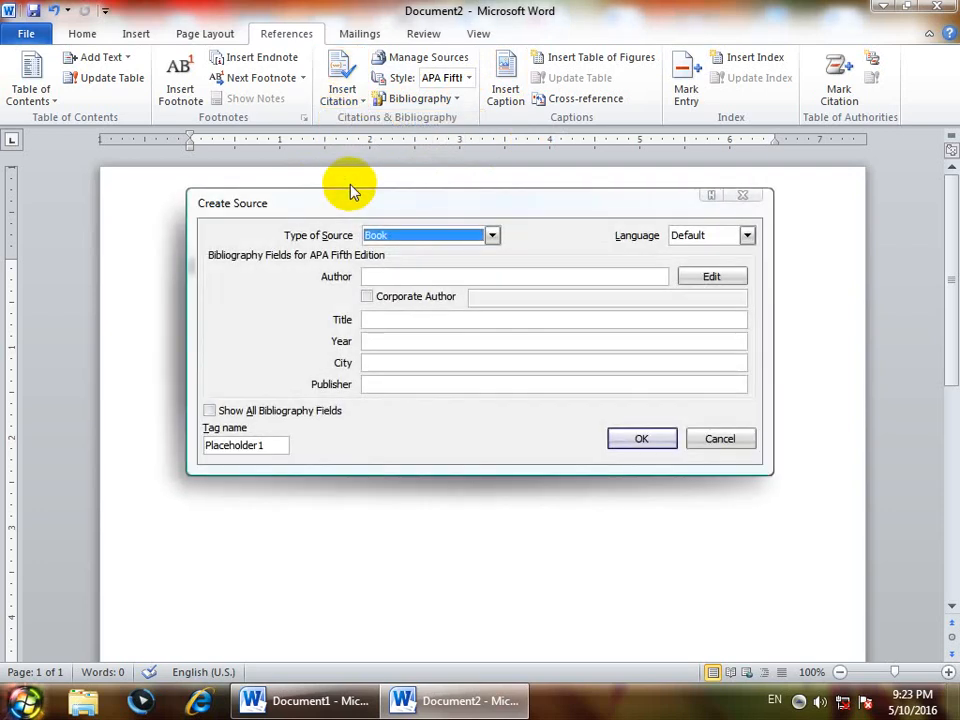
{"action": "left_click", "coordinate": [409, 243]}
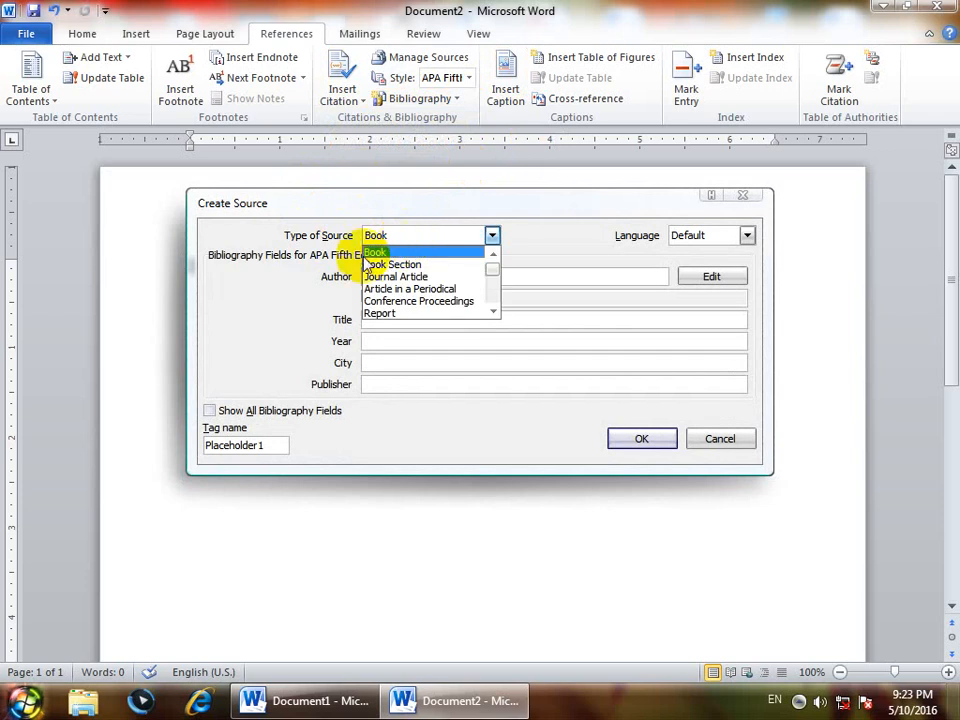
{"action": "left_click", "coordinate": [383, 255]}
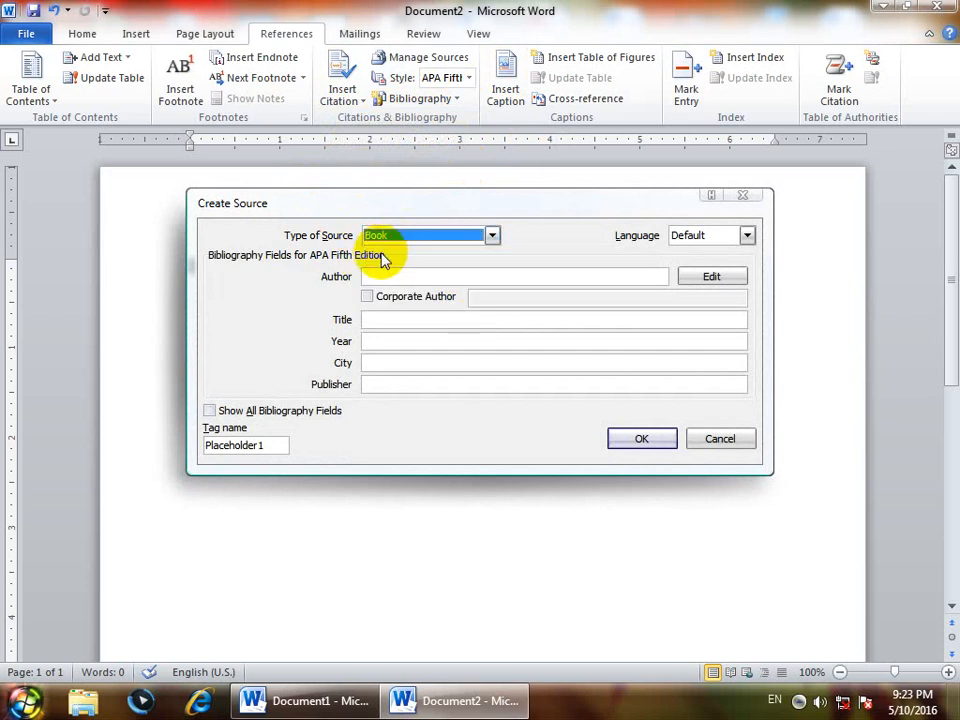
{"action": "left_click", "coordinate": [375, 276]}
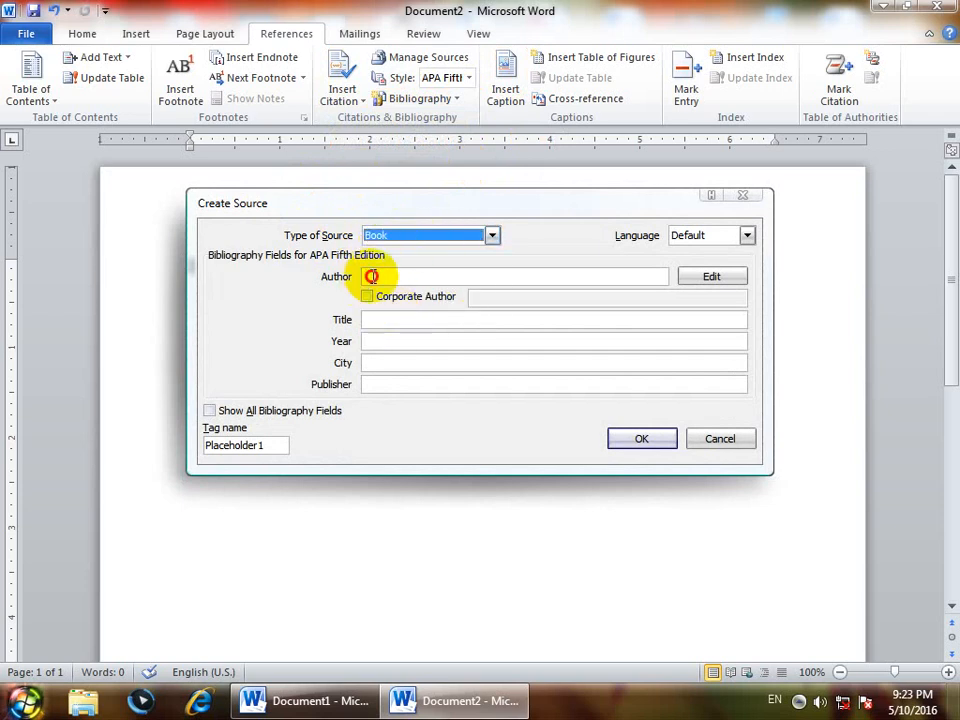
{"action": "type", "text": "n"}
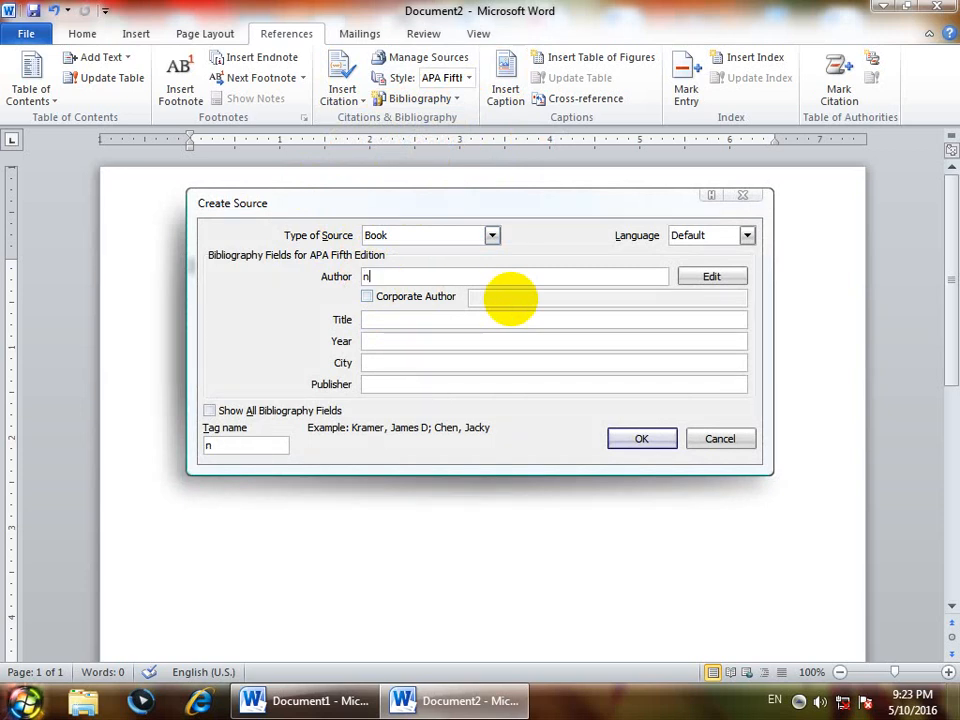
{"action": "type", "text": "aveed"}
{"action": "left_click", "coordinate": [369, 298]}
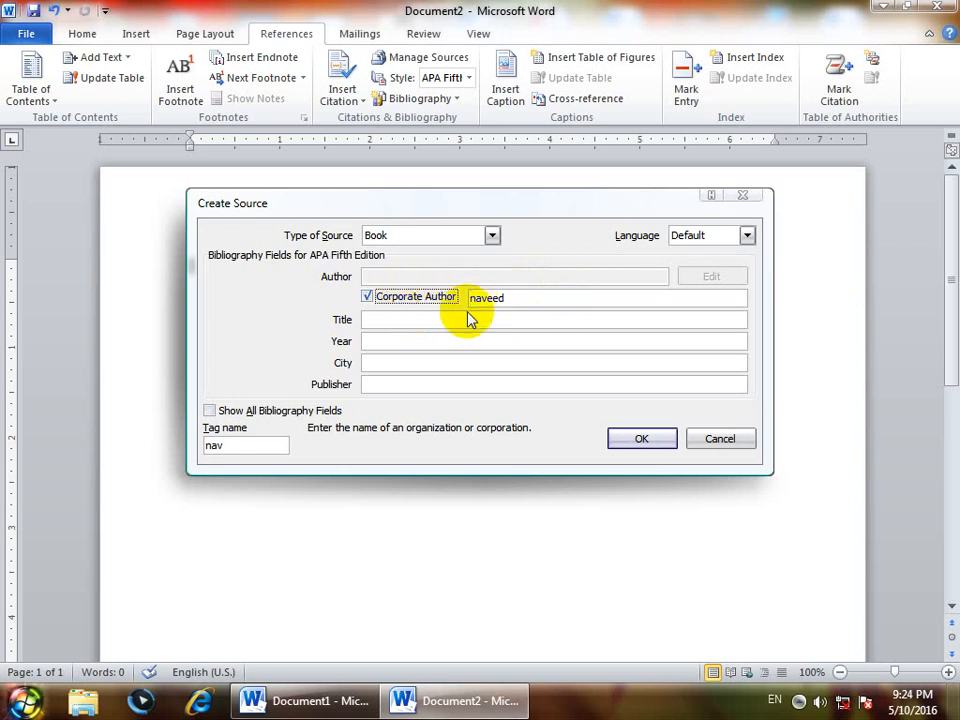
- Fill in the book source with the title "windows", the year 2016 and the city "pawaka"
{"action": "left_click", "coordinate": [375, 320]}
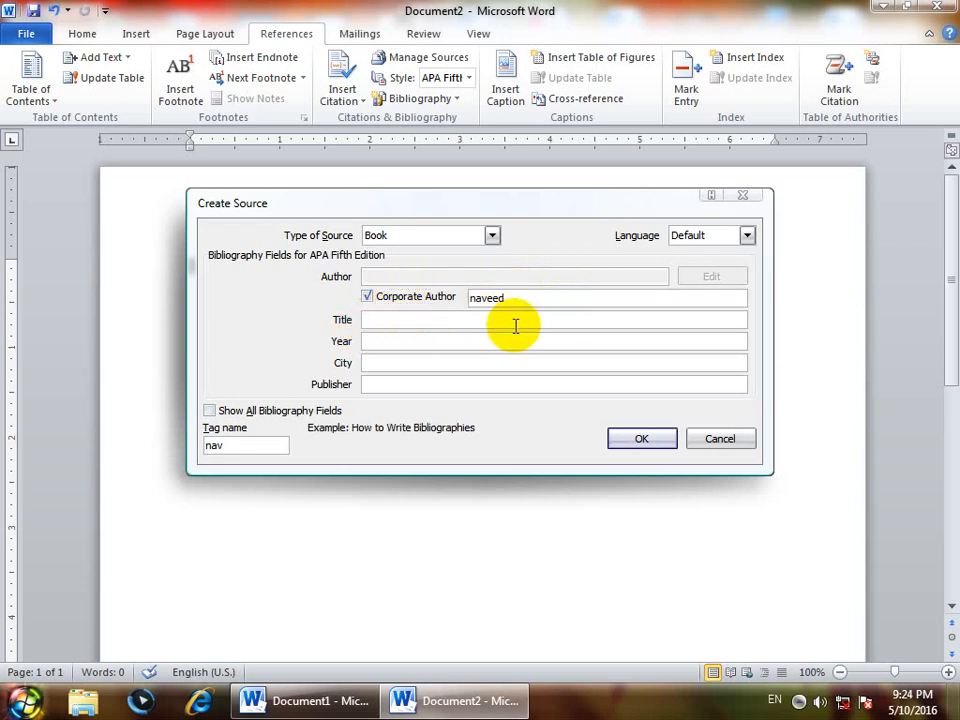
{"action": "type", "text": "windows"}
{"action": "key", "text": "Tab"}
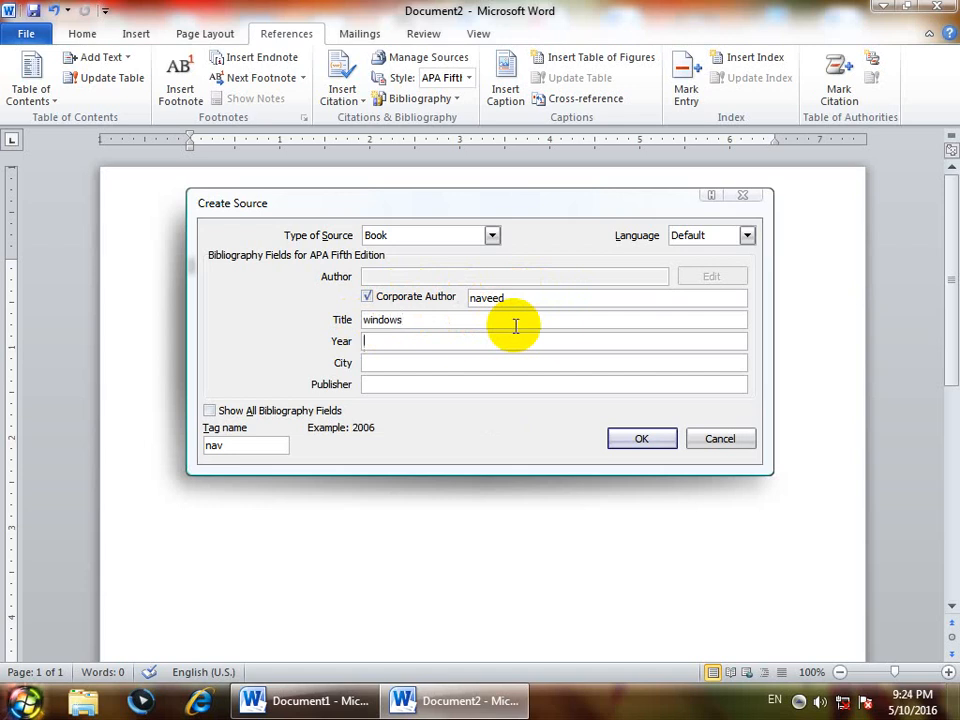
{"action": "type", "text": "2016"}
{"action": "key", "text": "Tab"}
{"action": "type", "text": "pawar"}
{"action": "key", "text": "BackSpace"}
{"action": "key", "text": "BackSpace"}
{"action": "type", "text": "aka"}
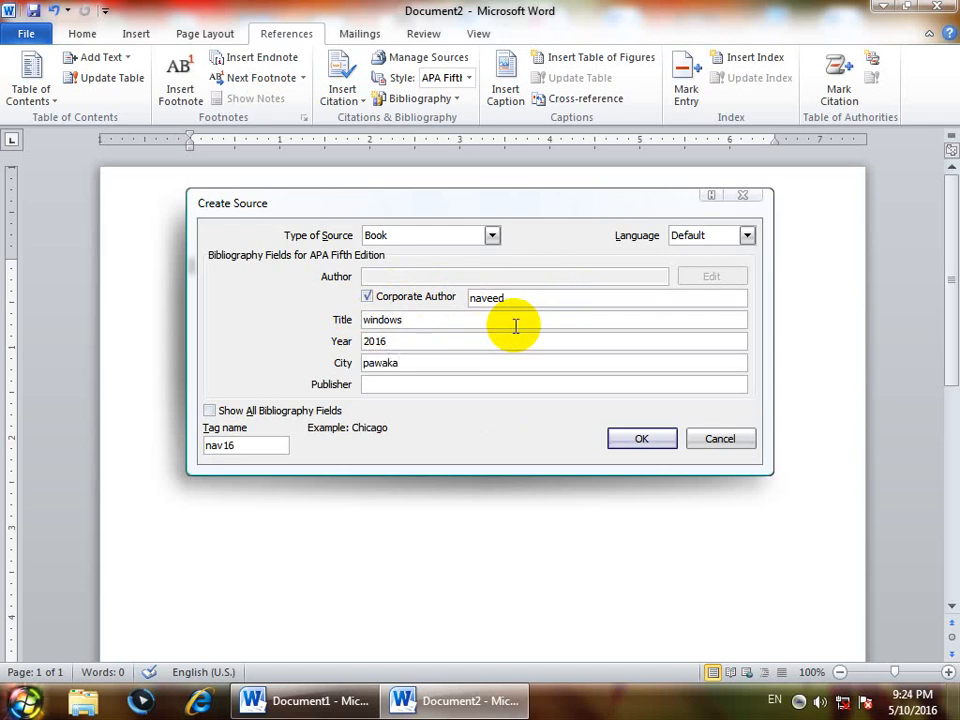
- Set the book source's publisher to "afghan printing press"
{"action": "left_click", "coordinate": [387, 385]}
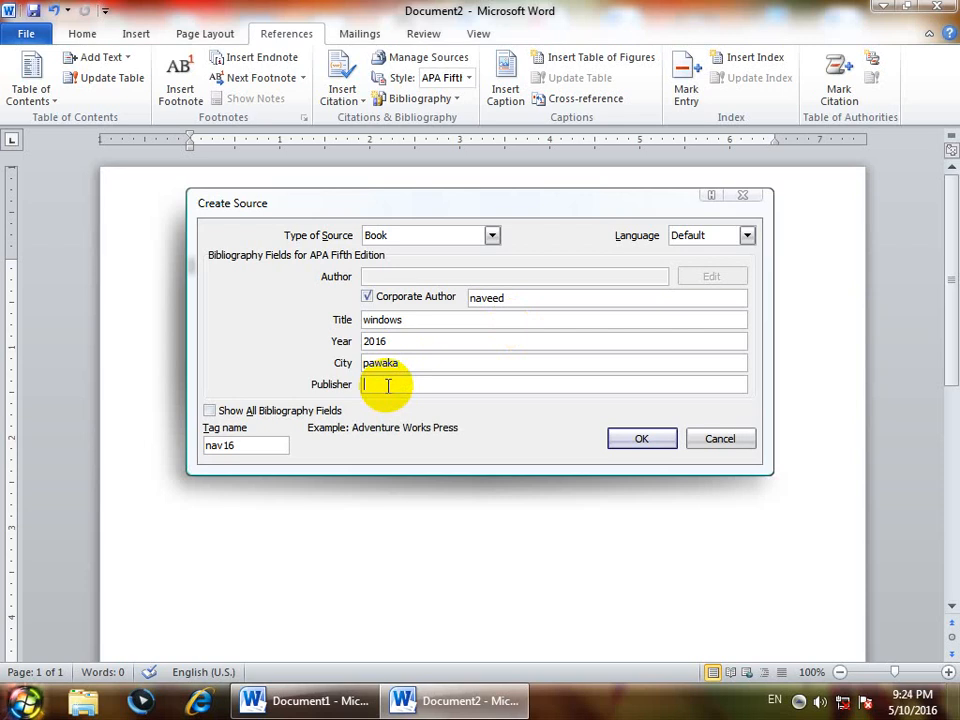
{"action": "type", "text": "afghan printing press"}
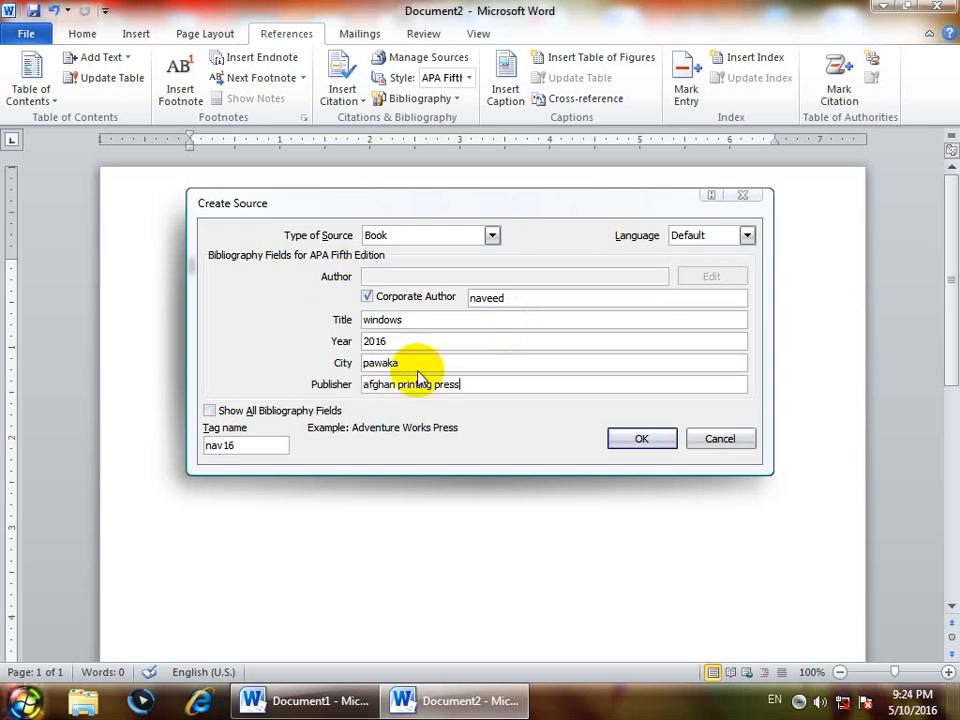
- Show all bibliography fields for the book source and set the state/province to "peshawar" and the country/region to "pakistan"
{"action": "left_click", "coordinate": [232, 413]}
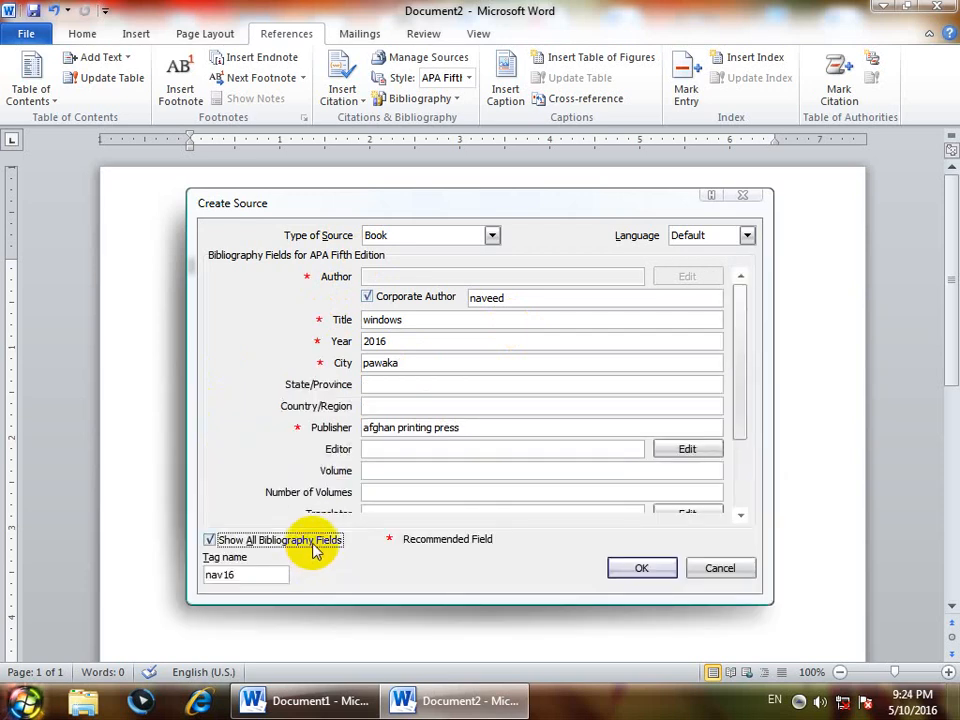
{"action": "left_click", "coordinate": [387, 381]}
{"action": "type", "text": "pe"}
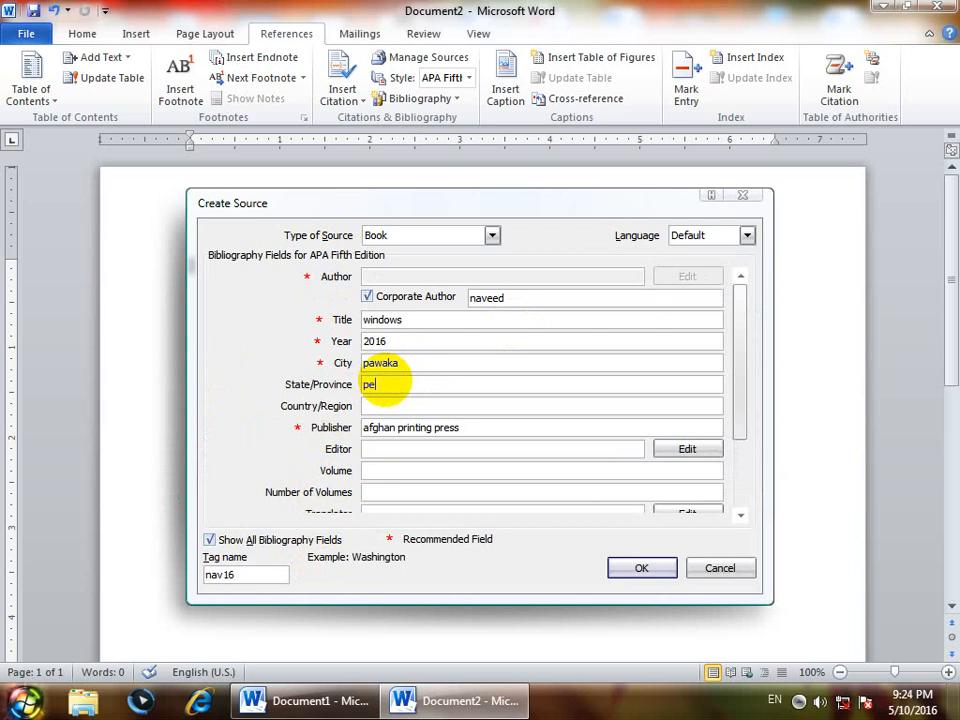
{"action": "type", "text": "shawar"}
{"action": "key", "text": "Tab"}
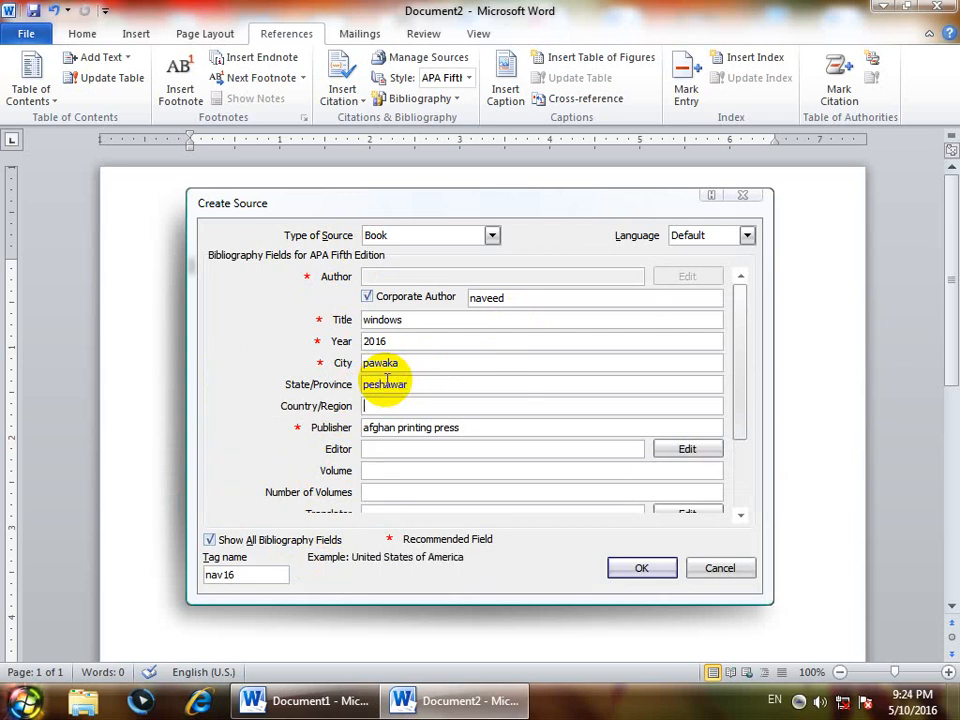
{"action": "type", "text": "pakistan"}
- Enter the editor's name and set both the volume and number of volumes to "iii", keeping the current Windows color scheme when asked
{"action": "left_click", "coordinate": [381, 447]}
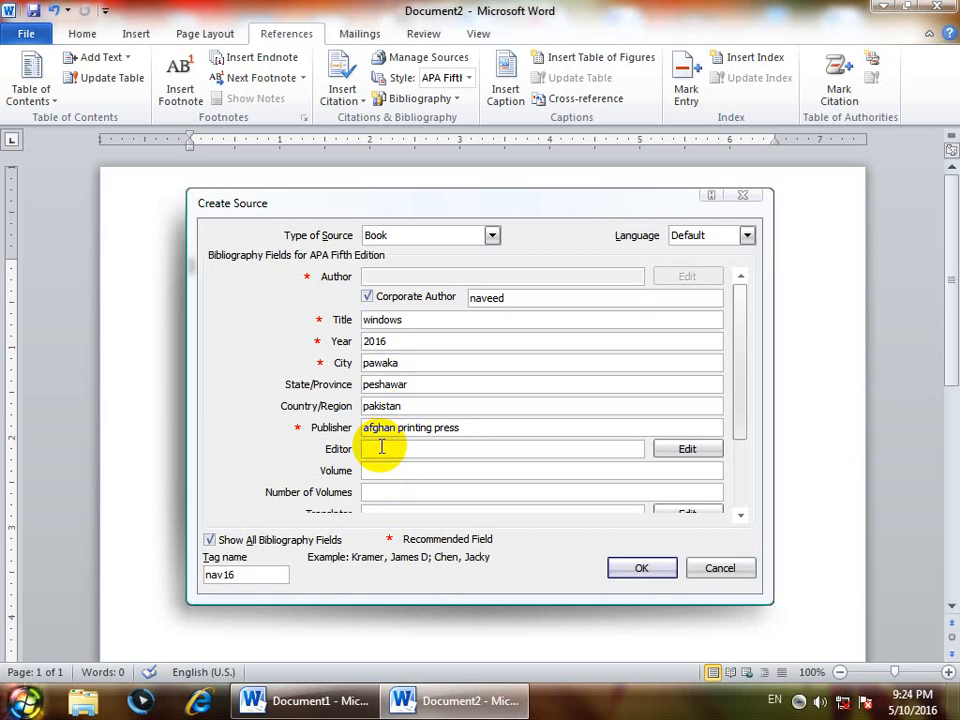
{"action": "type", "text": "asad"}
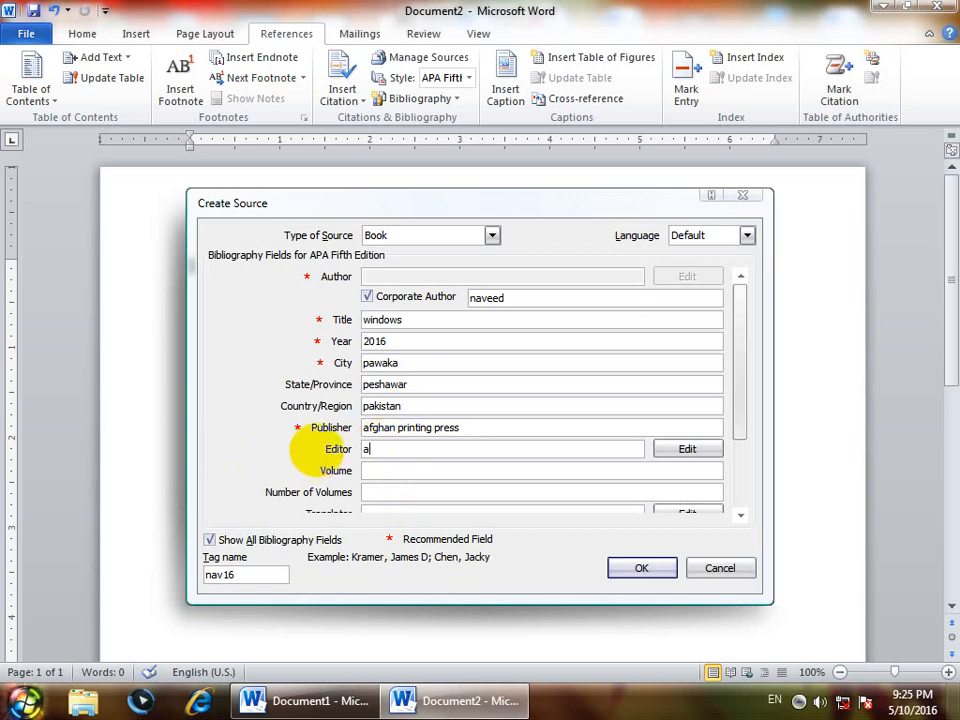
{"action": "left_click", "coordinate": [383, 470]}
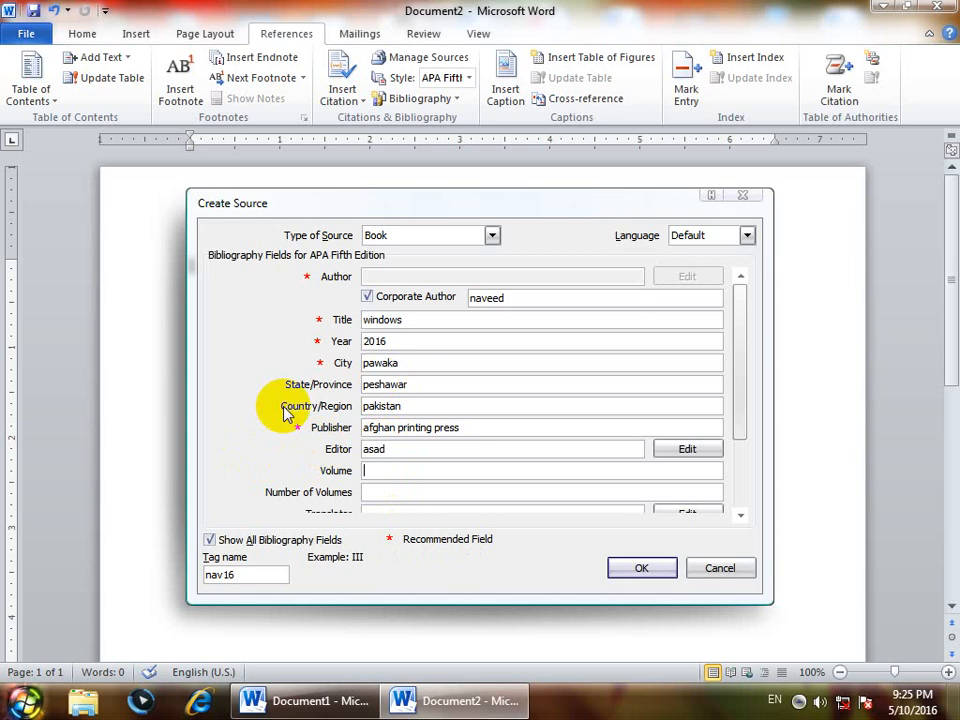
{"action": "type", "text": "iii"}
{"action": "left_click", "coordinate": [369, 492]}
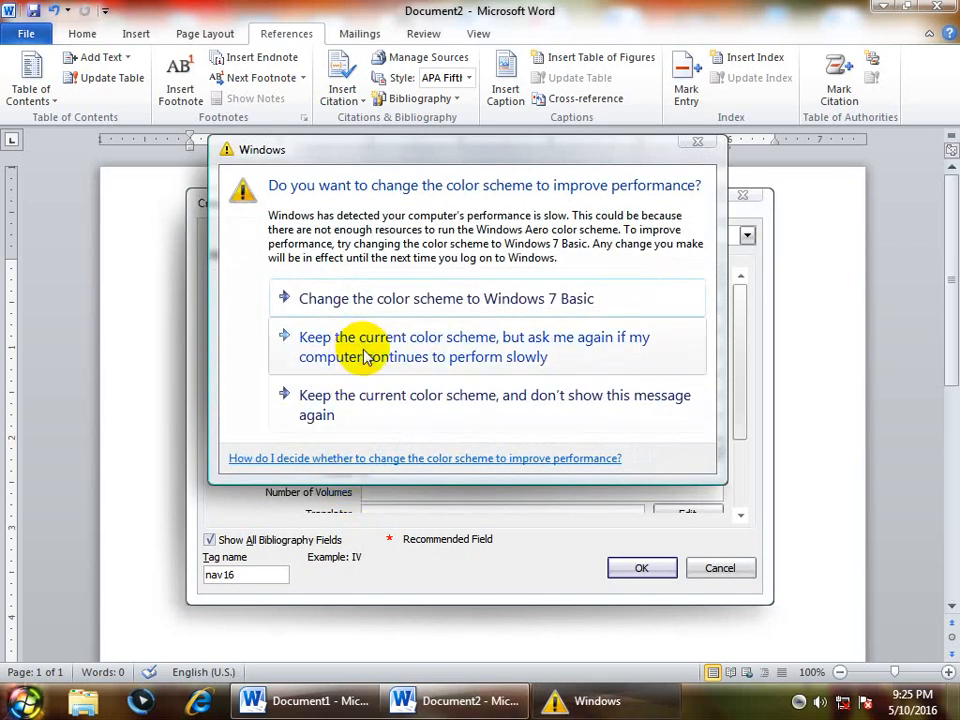
{"action": "left_click", "coordinate": [355, 348]}
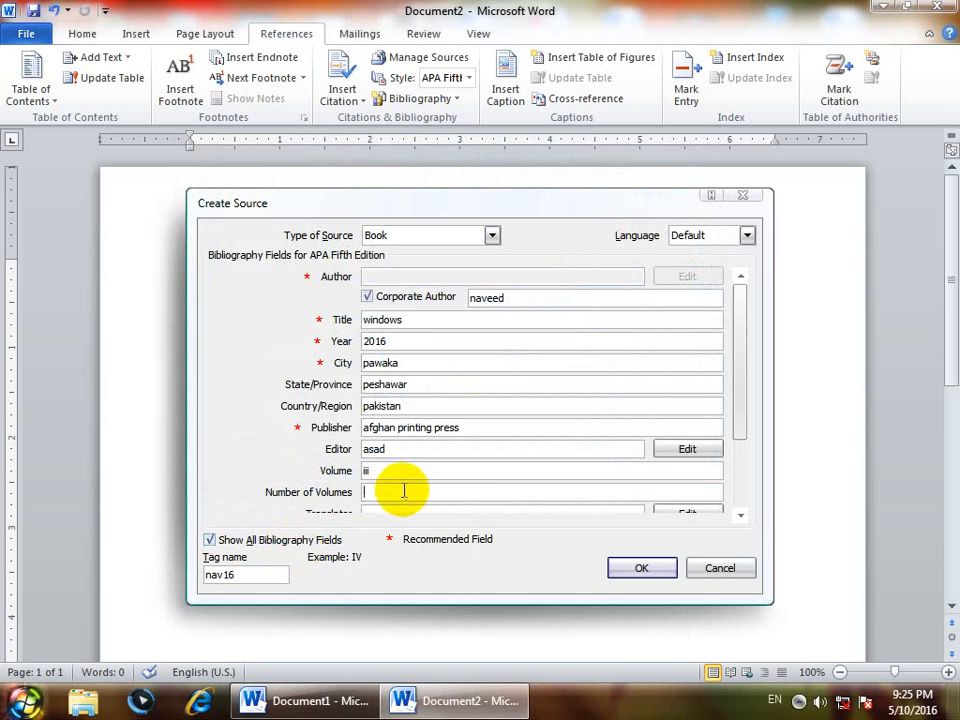
{"action": "type", "text": "iii"}
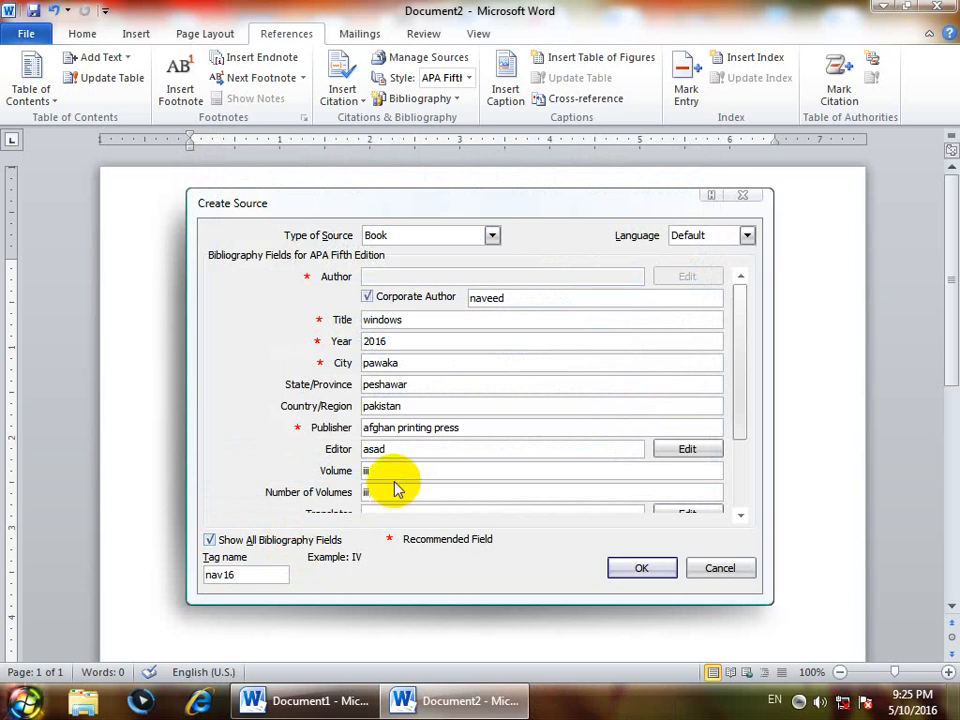
{"action": "double_click", "coordinate": [394, 470]}
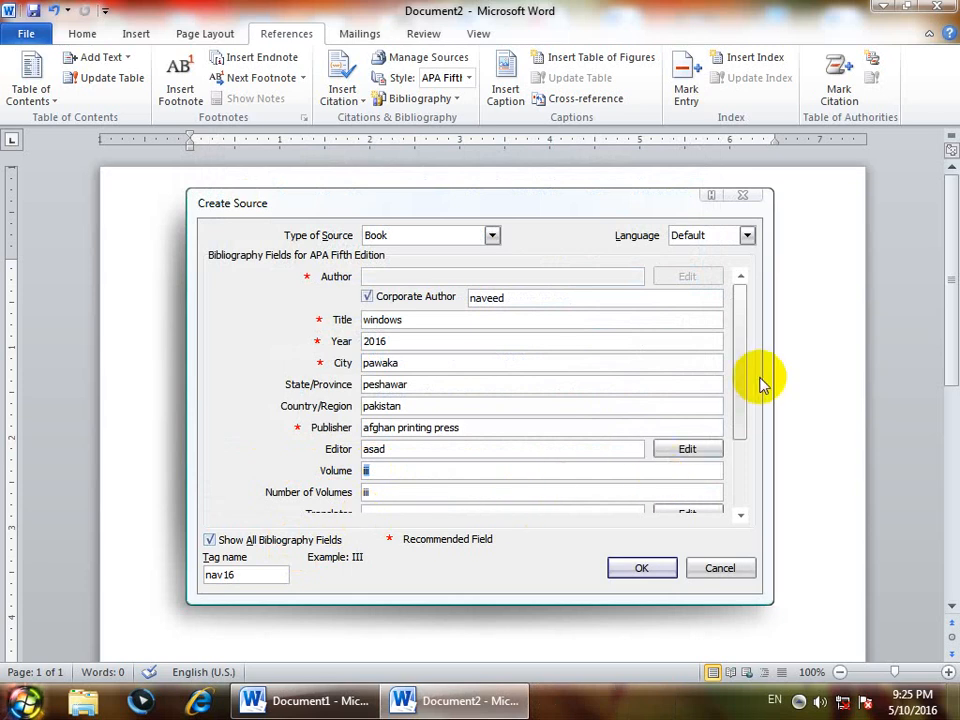
- Enter the translator's name and set the source's short title to "a book of windows"
{"action": "left_click", "coordinate": [738, 400]}
{"action": "left_click_drag", "start_coordinate": [738, 400], "coordinate": [729, 439]}
{"action": "left_click", "coordinate": [412, 448]}
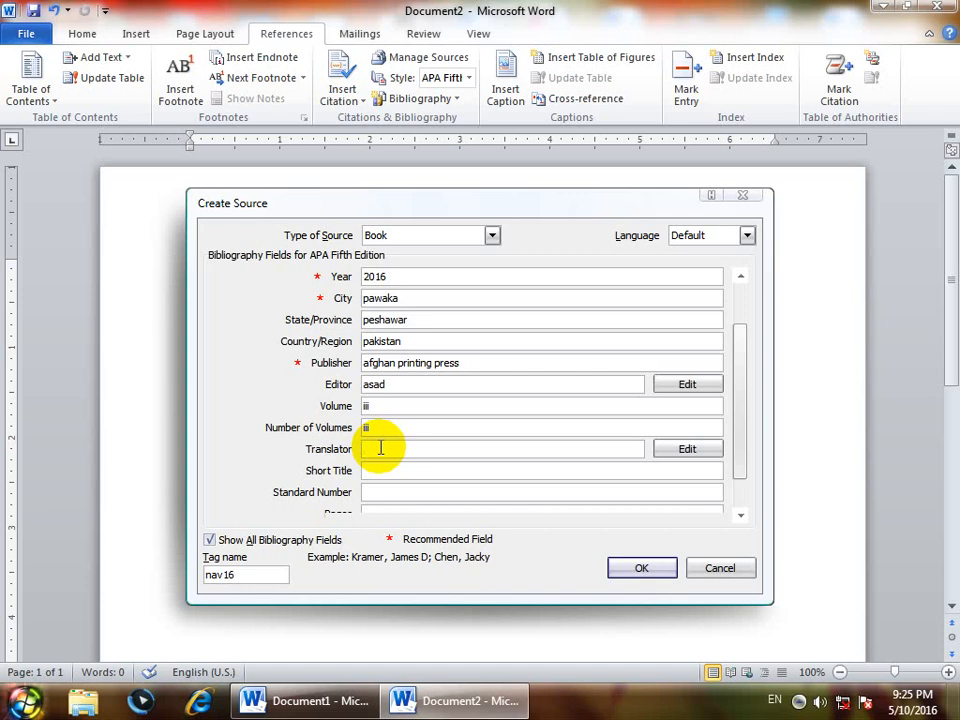
{"action": "type", "text": "wali"}
{"action": "key", "text": "Tab"}
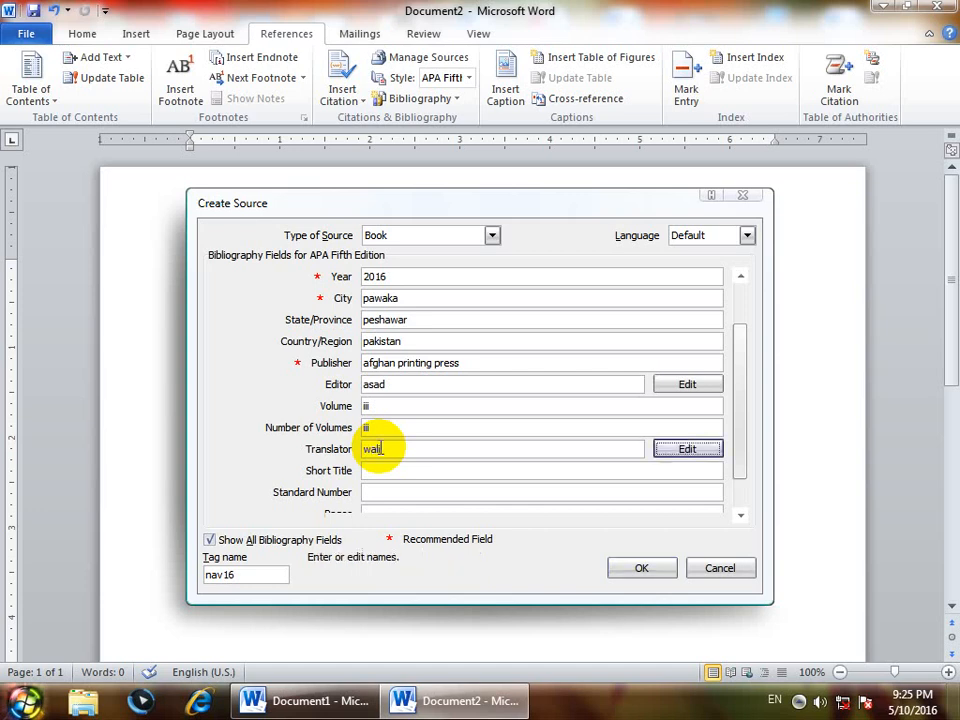
{"action": "left_click", "coordinate": [381, 471]}
{"action": "type", "text": "a "}
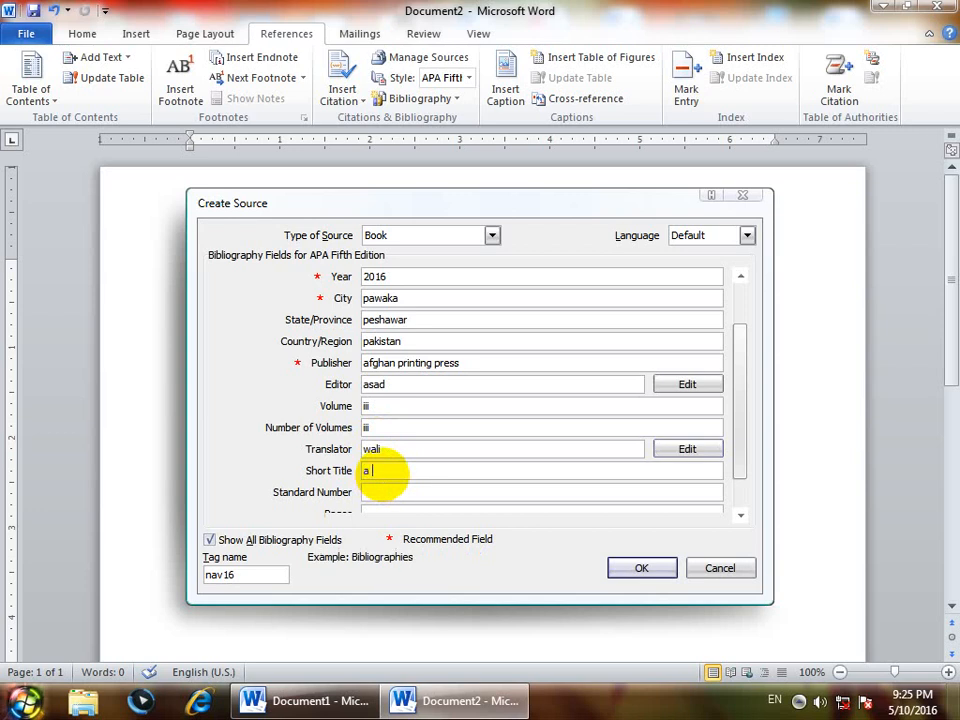
{"action": "type", "text": "book of windows"}
{"action": "left_click", "coordinate": [376, 495]}
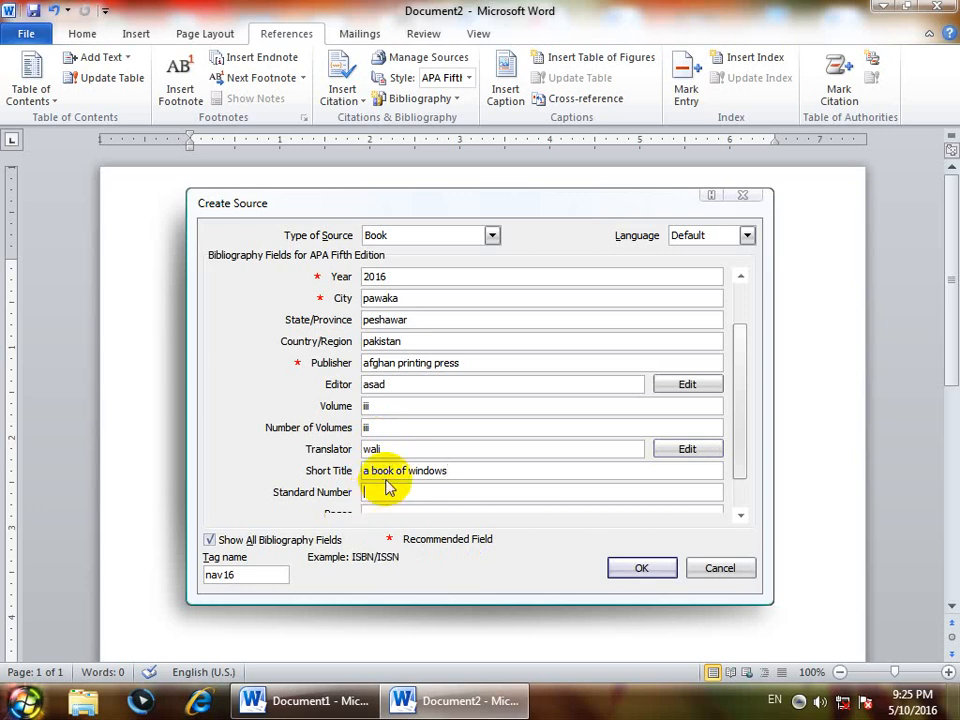
{"action": "type", "text": "5345657767"}
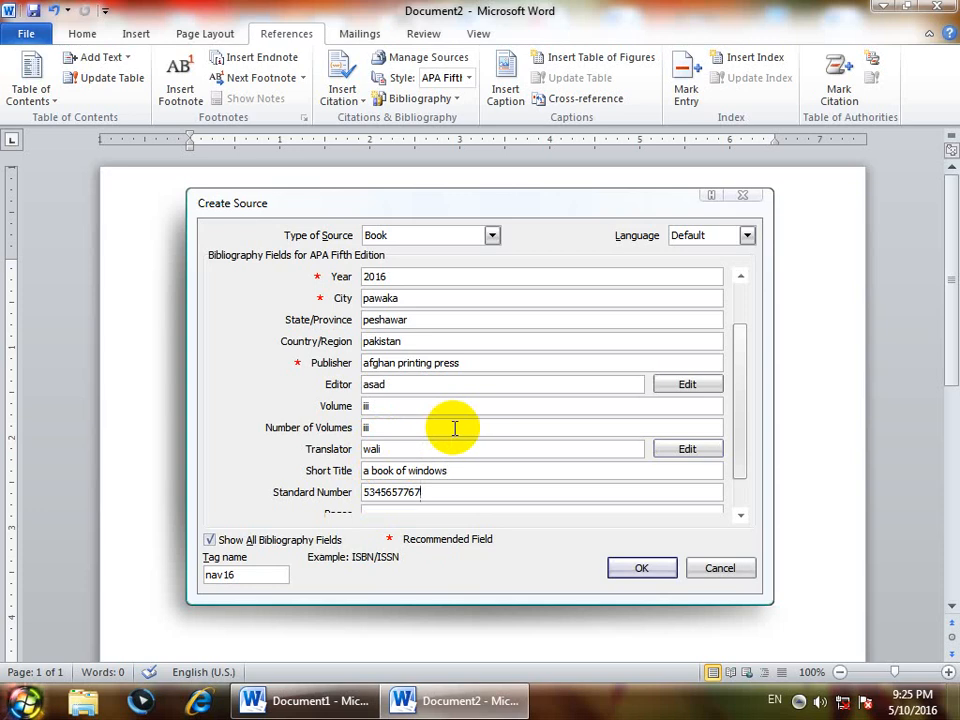
{"action": "left_click_drag", "start_coordinate": [431, 494], "coordinate": [257, 494]}
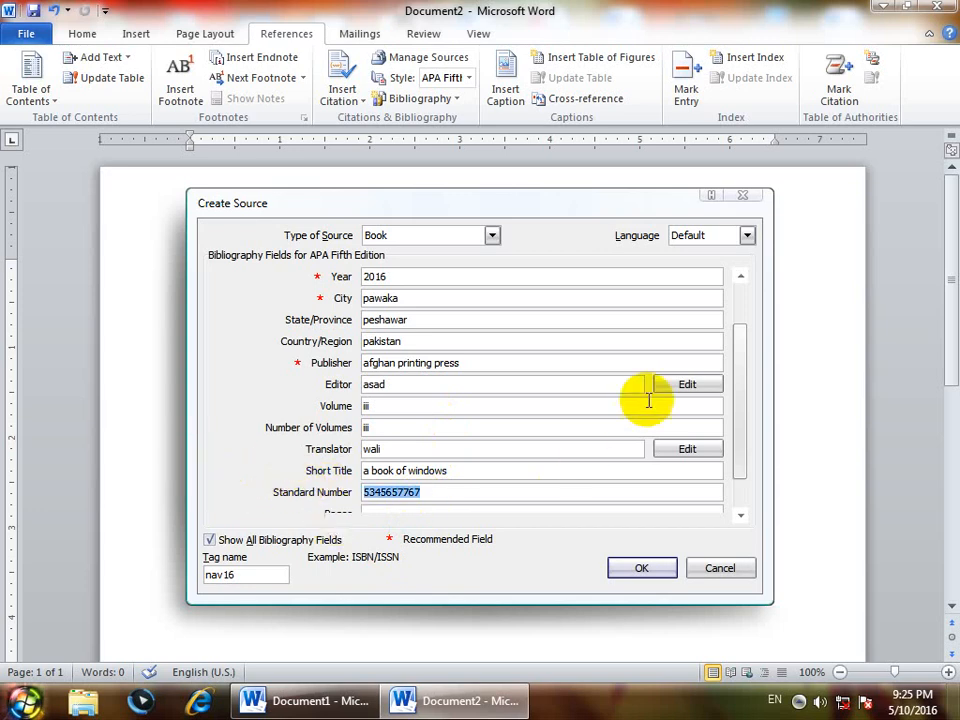
{"action": "left_click_drag", "start_coordinate": [739, 435], "coordinate": [743, 456]}
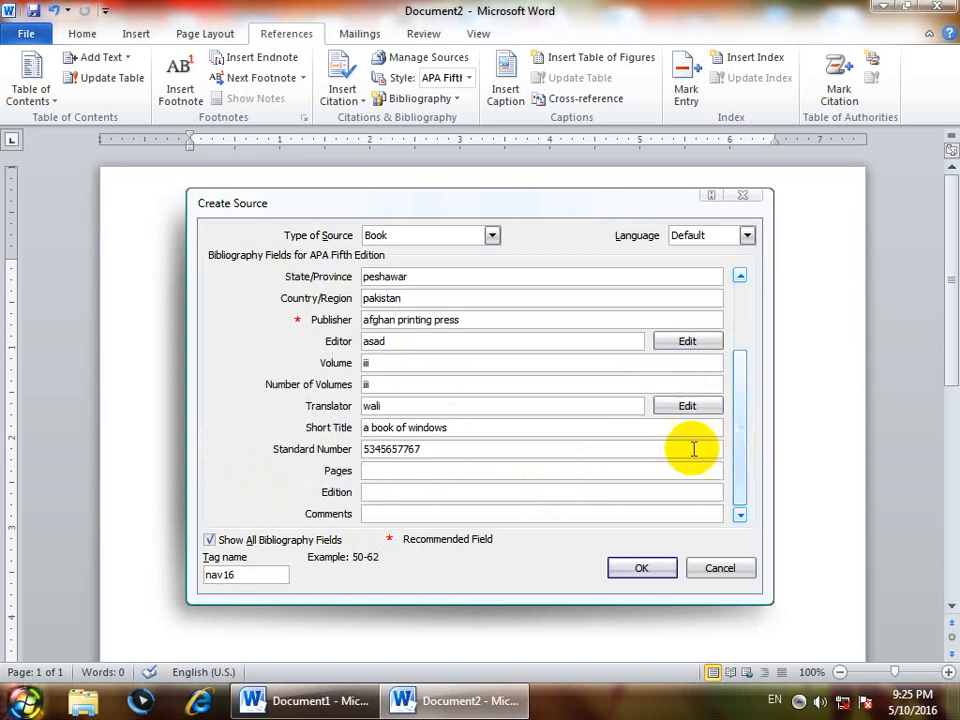
{"action": "left_click", "coordinate": [373, 468]}
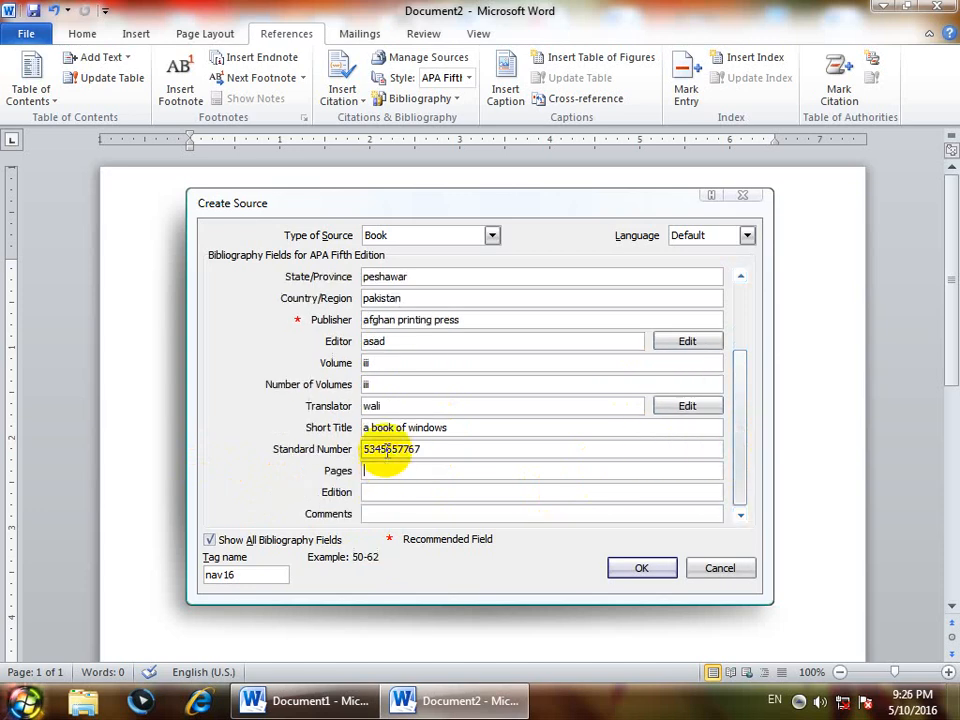
{"action": "type", "text": "287"}
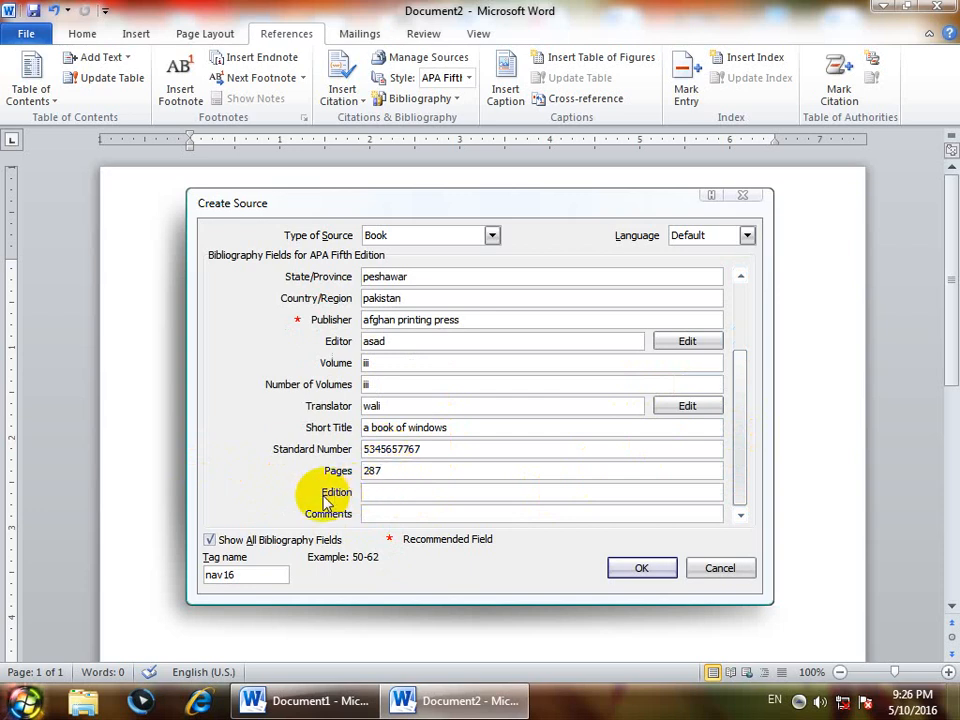
- Enter a person's name as the edition, add the comment "a good book for every students", and confirm the new source
{"action": "left_click", "coordinate": [385, 495]}
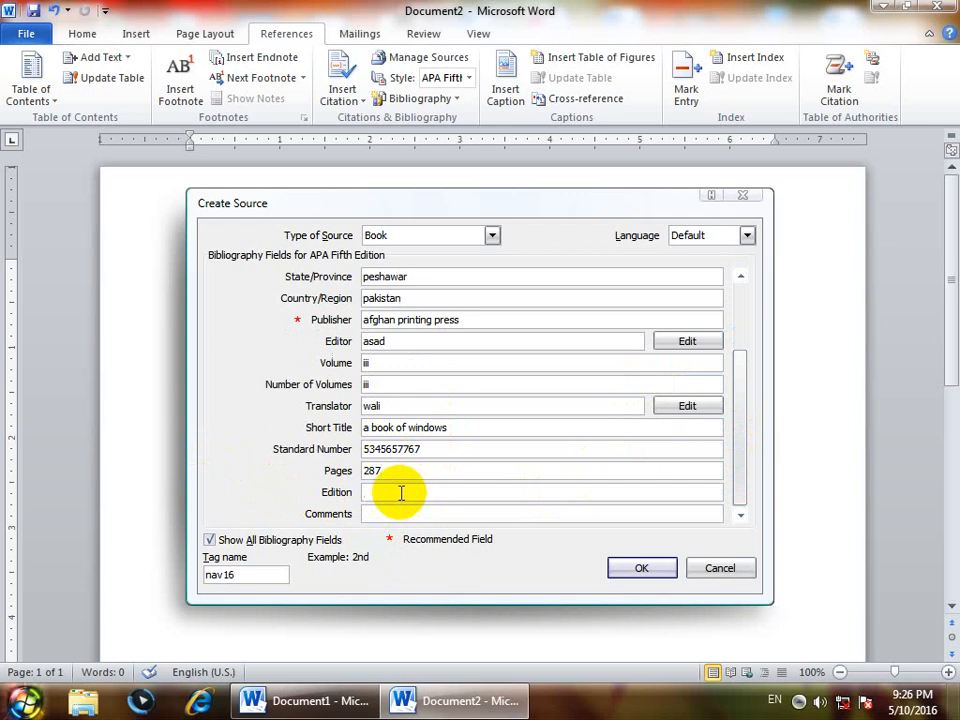
{"action": "type", "text": "faheem"}
{"action": "key", "text": "Tab"}
{"action": "type", "text": "a gpp"}
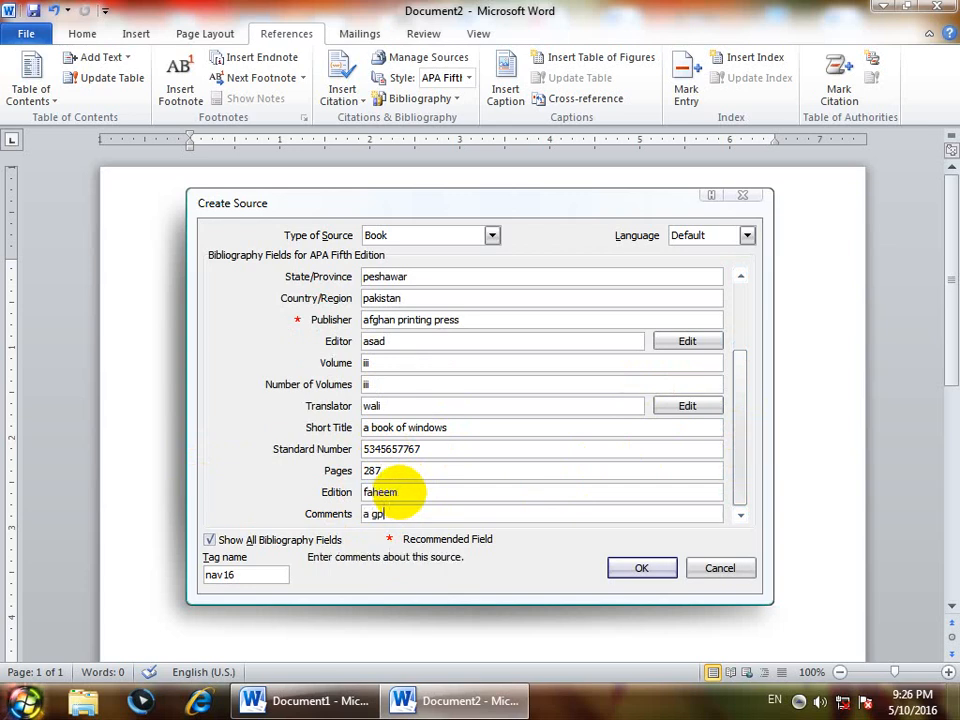
{"action": "key", "text": "BackSpace"}
{"action": "type", "text": "ood book for every students"}
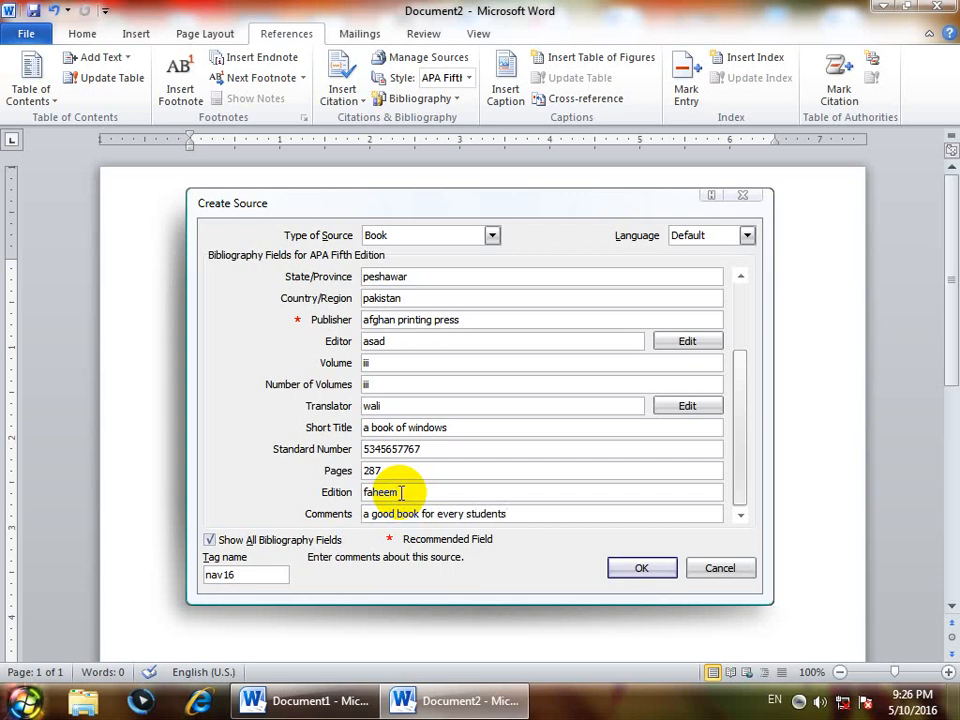
{"action": "left_click", "coordinate": [615, 576]}
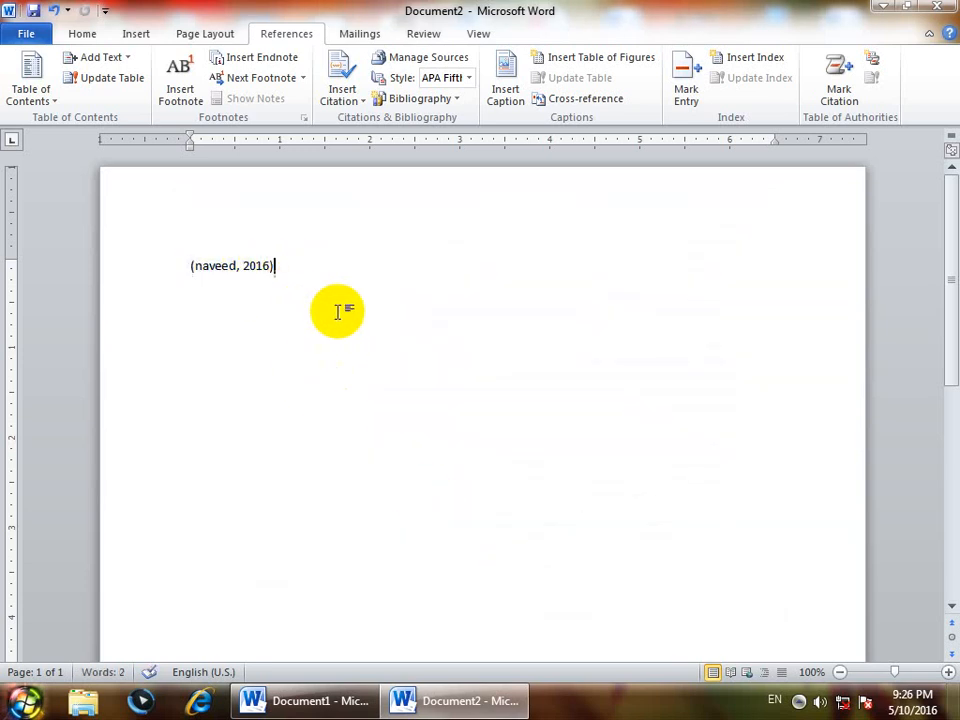
- Delete the inserted citation and the blank lines so the document is empty
{"action": "left_click_drag", "start_coordinate": [186, 264], "coordinate": [213, 300]}
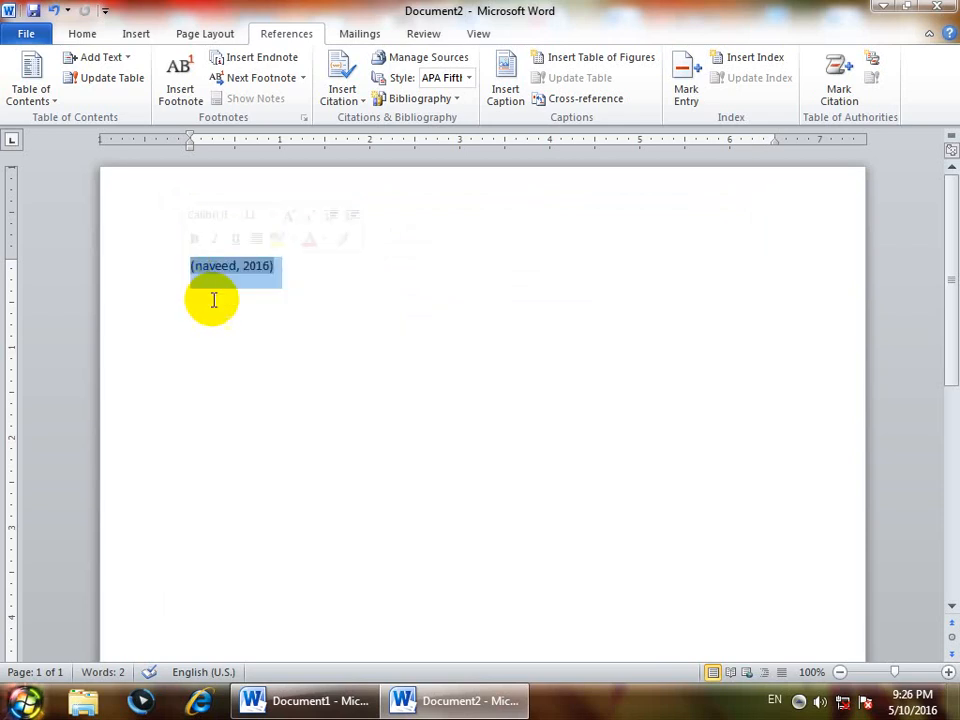
{"action": "key", "text": "Delete"}
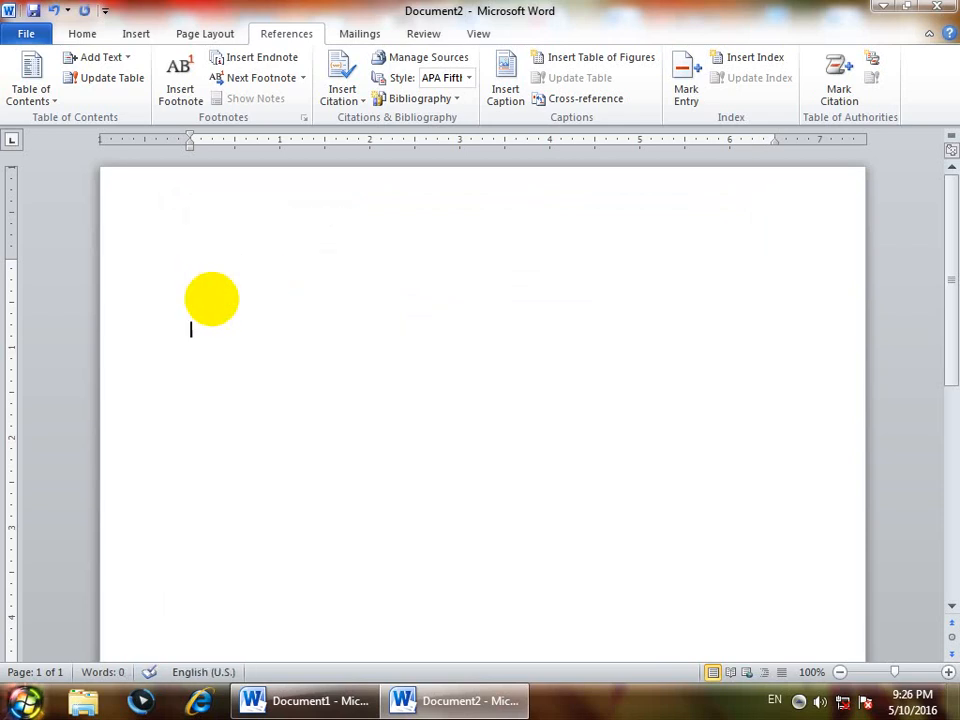
{"action": "key", "text": "BackSpace"}
{"action": "key", "text": "BackSpace"}
- Generate sample paragraphs in the empty document with =rand()
{"action": "type", "text": "-ran"}
{"action": "key", "text": "BackSpace"}
{"action": "key", "text": "BackSpace"}
{"action": "key", "text": "BackSpace"}
{"action": "key", "text": "BackSpace"}
{"action": "type", "text": "=rand()"}
{"action": "key", "text": "Return"}
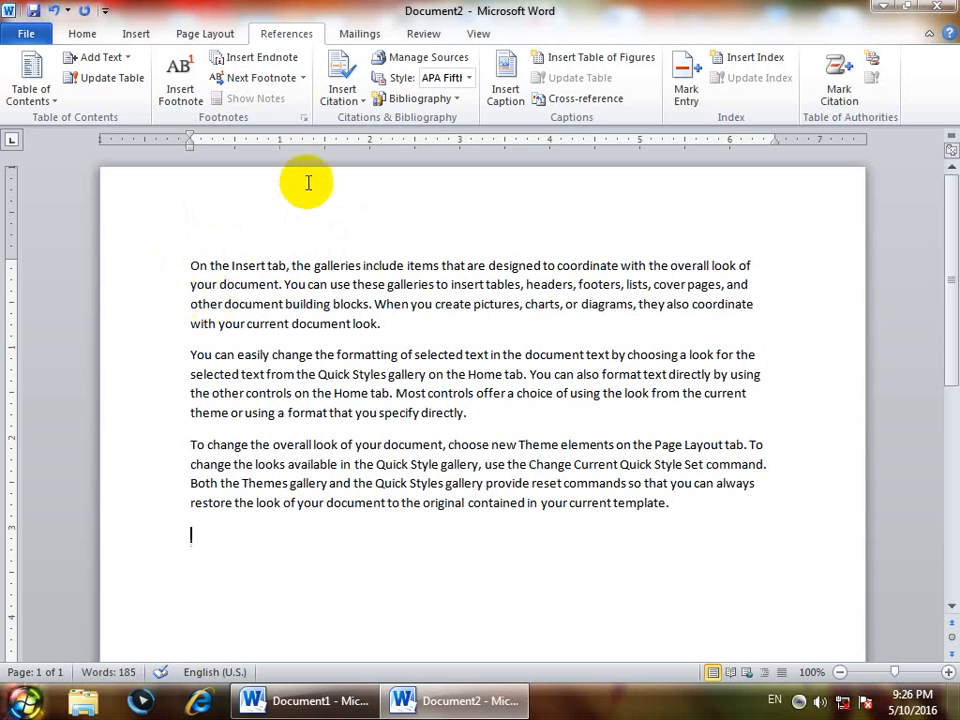
- Insert the built-in Bibliography below the sample paragraphs and select its heading and entry
{"action": "left_click", "coordinate": [443, 99]}
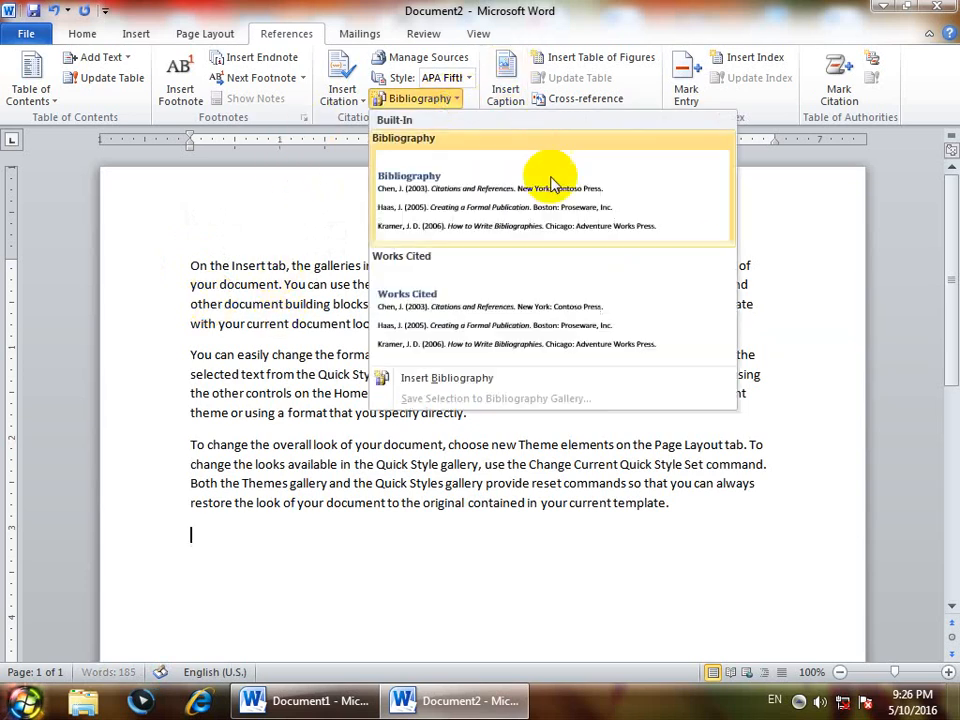
{"action": "left_click", "coordinate": [437, 205]}
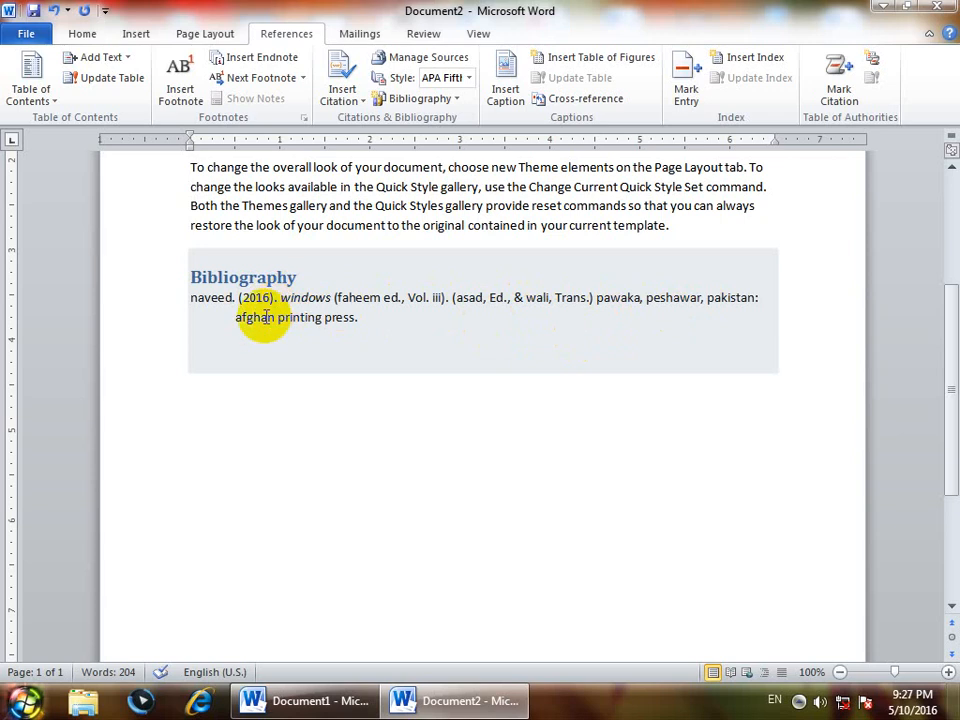
{"action": "left_click_drag", "start_coordinate": [366, 334], "coordinate": [186, 294]}
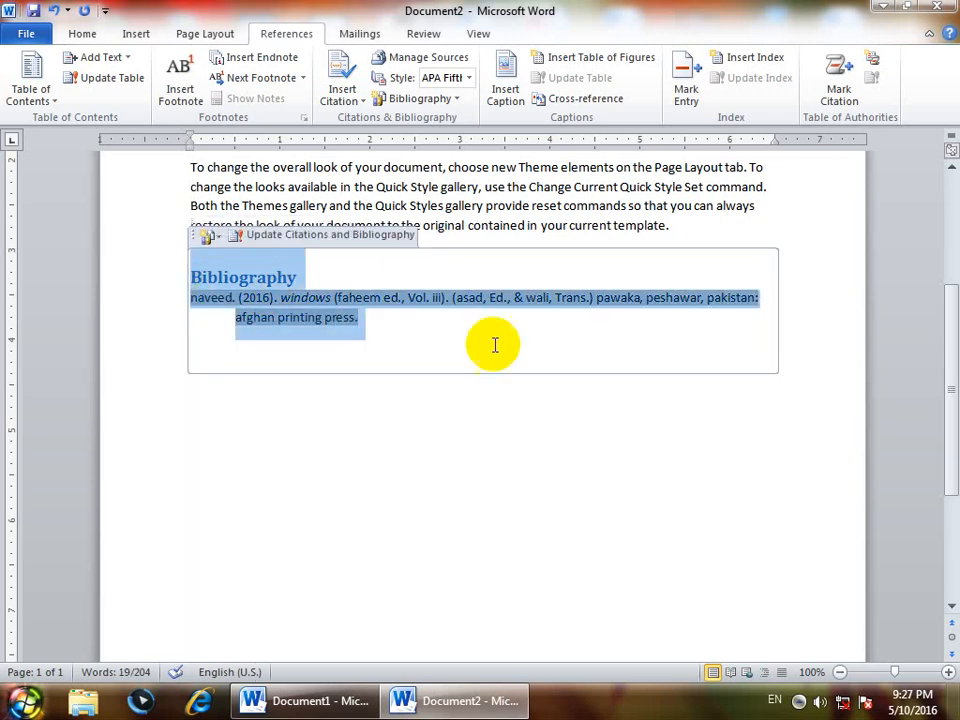
- Switch the bibliography's citation style through ISO 690 - First Element and Date and GB7714 2005, ending on SIST02
{"action": "left_click", "coordinate": [468, 78]}
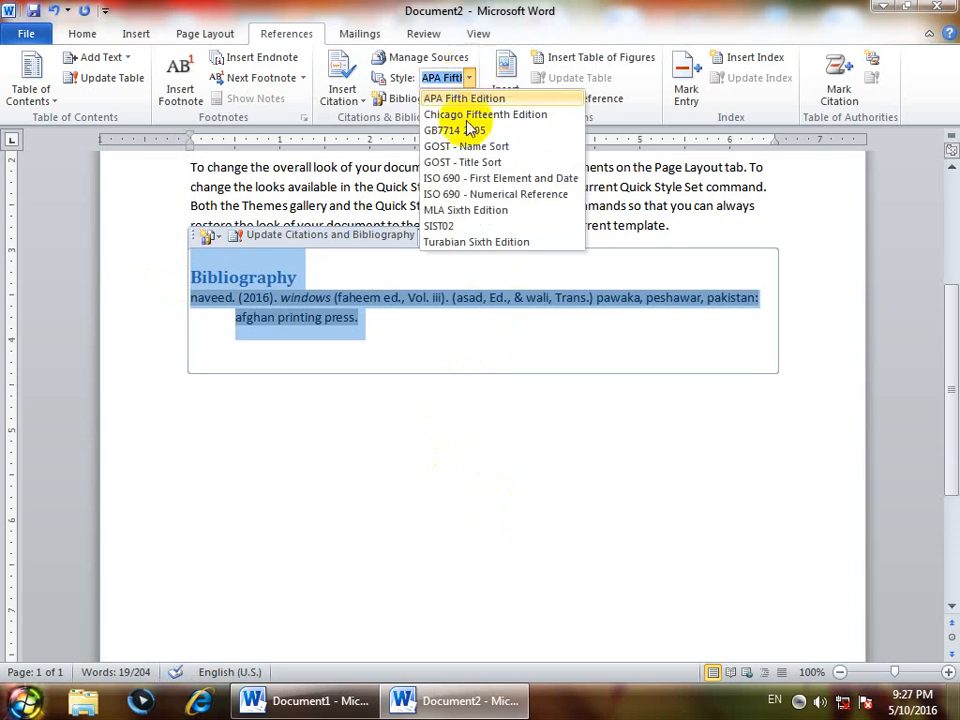
{"action": "left_click", "coordinate": [455, 178]}
{"action": "left_click", "coordinate": [470, 215]}
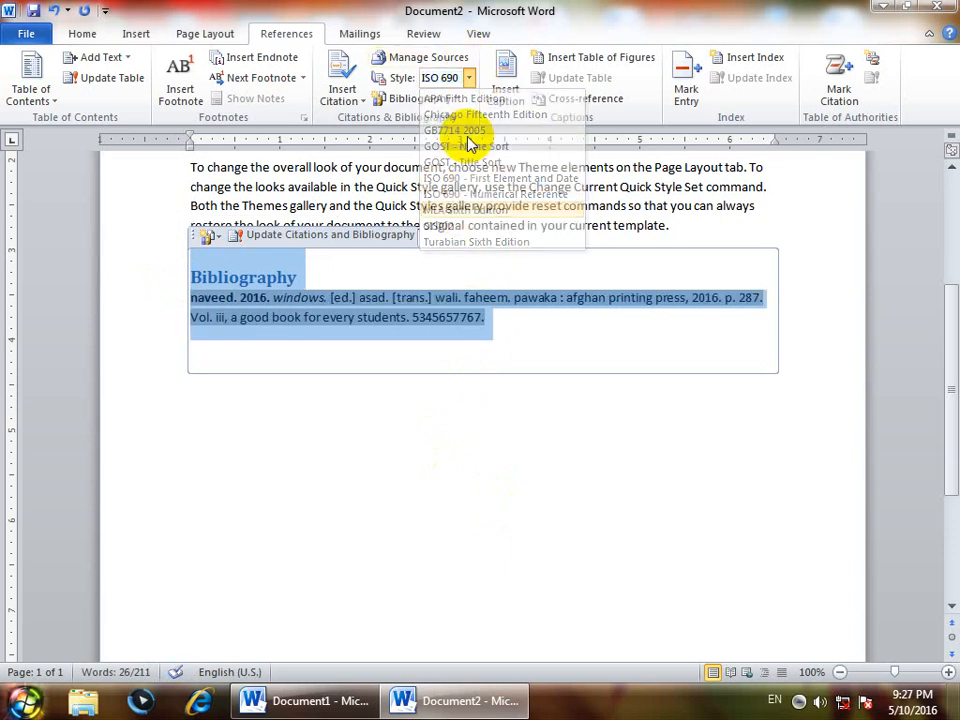
{"action": "left_click", "coordinate": [468, 78]}
{"action": "left_click", "coordinate": [455, 130]}
{"action": "left_click", "coordinate": [468, 78]}
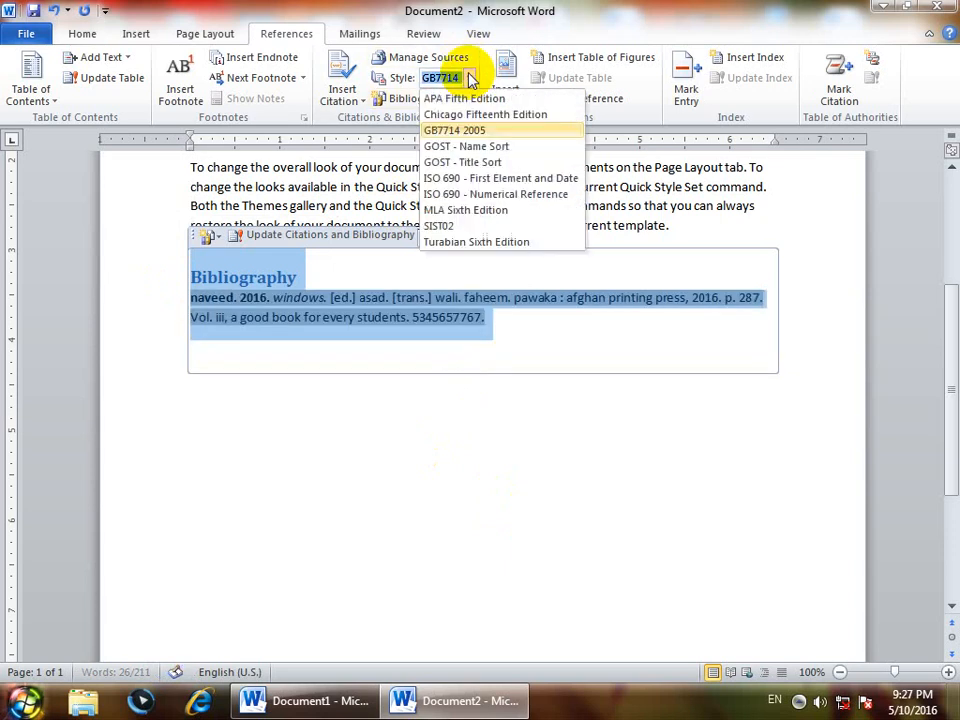
{"action": "left_click", "coordinate": [440, 224]}
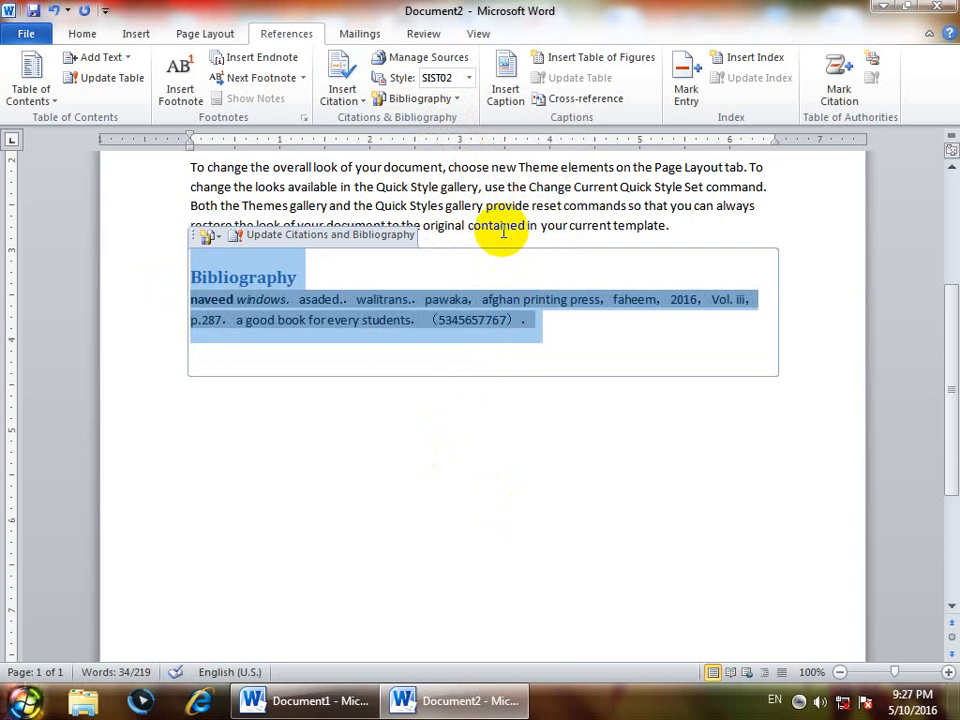
{"action": "left_click", "coordinate": [340, 99]}
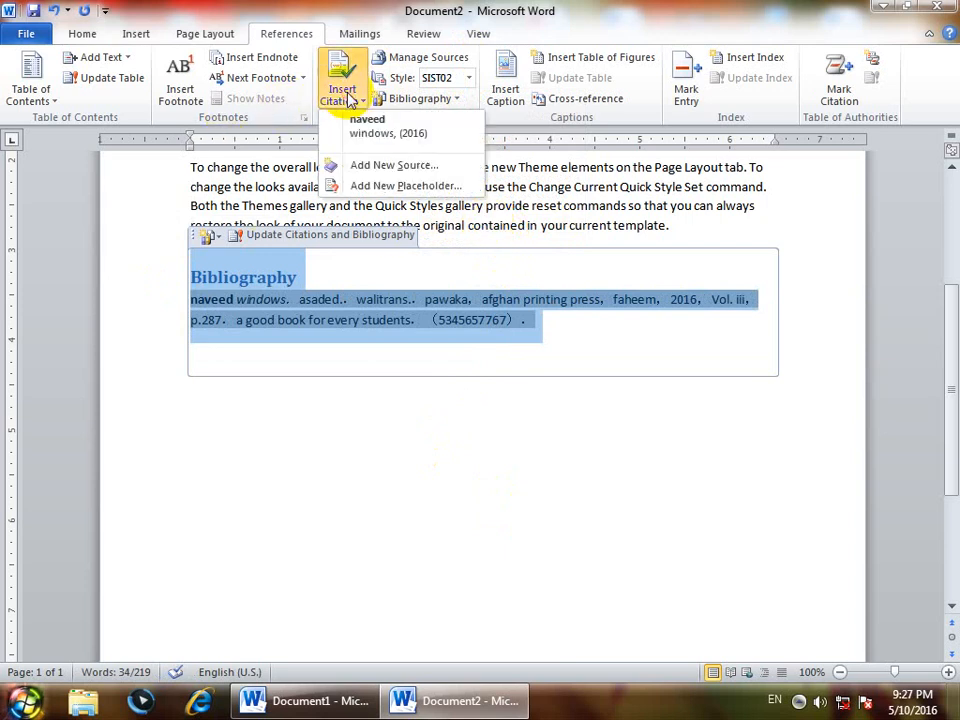
{"action": "left_click", "coordinate": [257, 326]}
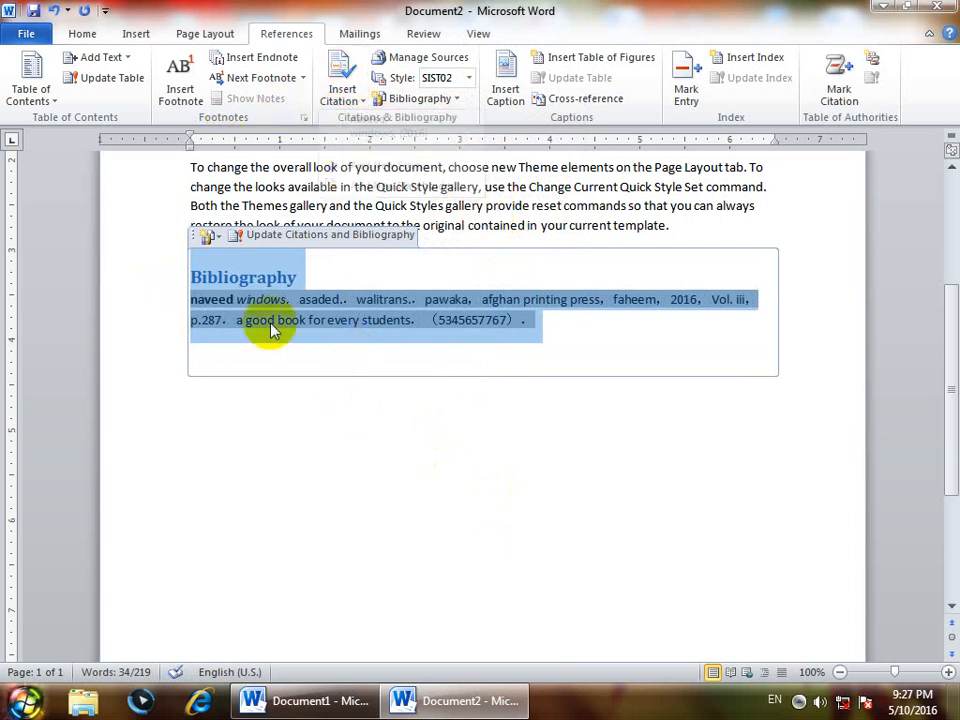
- Delete the Bibliography heading from the bibliography block and create a new blank document
{"action": "left_click", "coordinate": [170, 257]}
{"action": "key", "text": "Delete"}
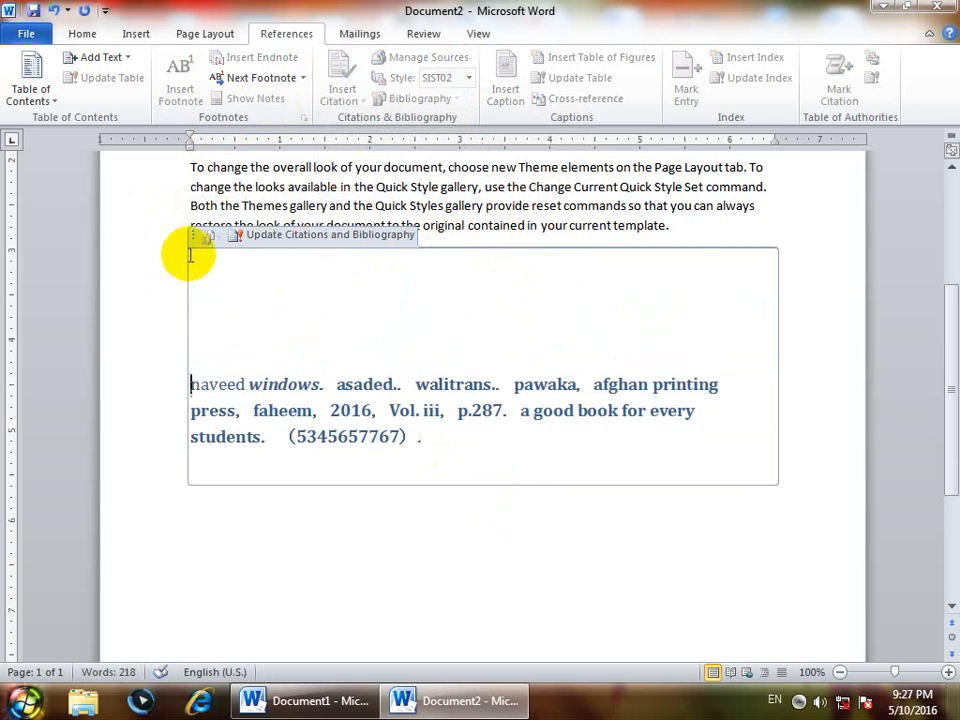
{"action": "key", "text": "ctrl+n"}
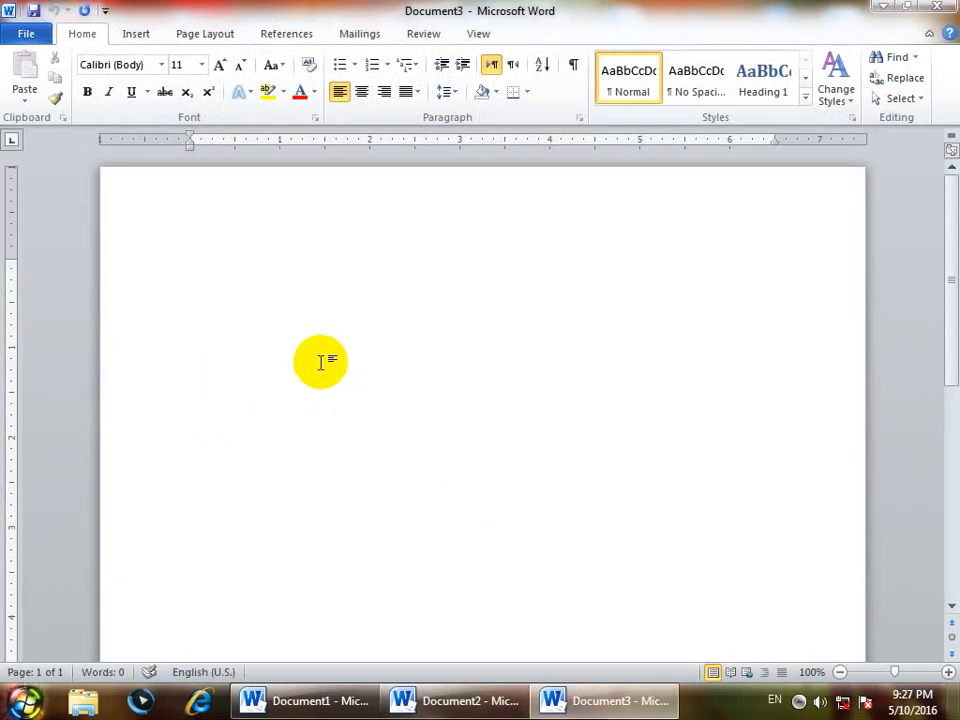
- Insert the built-in Bibliography in the blank document and delete its whole block again
{"action": "left_click", "coordinate": [286, 33]}
{"action": "left_click", "coordinate": [412, 99]}
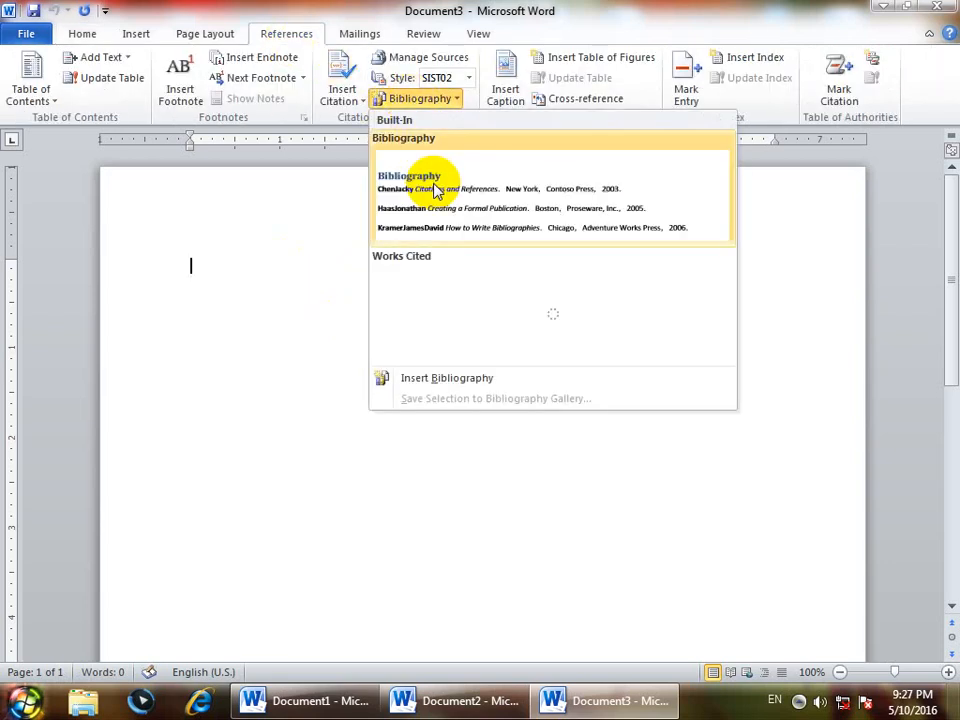
{"action": "left_click", "coordinate": [435, 185]}
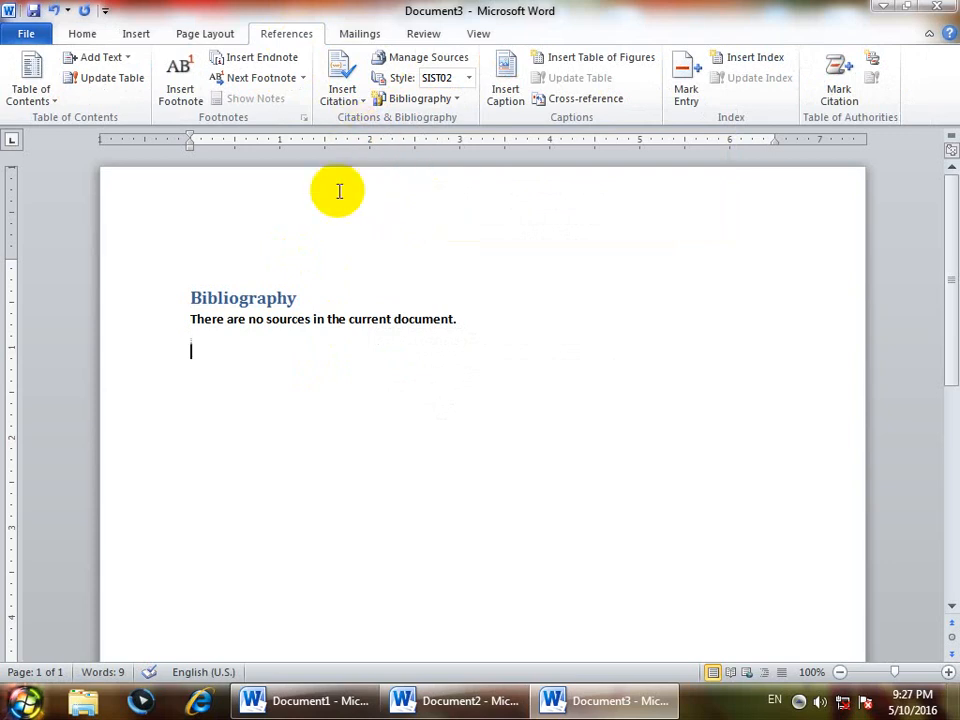
{"action": "left_click_drag", "start_coordinate": [476, 314], "coordinate": [114, 266]}
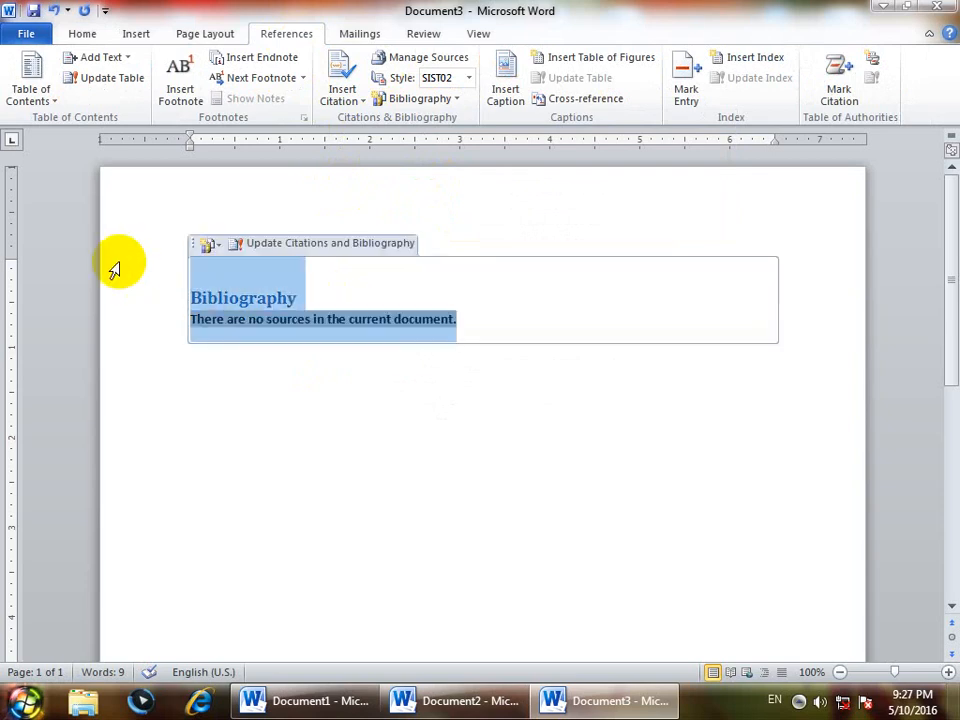
{"action": "key", "text": "Delete"}
{"action": "left_click", "coordinate": [212, 363]}
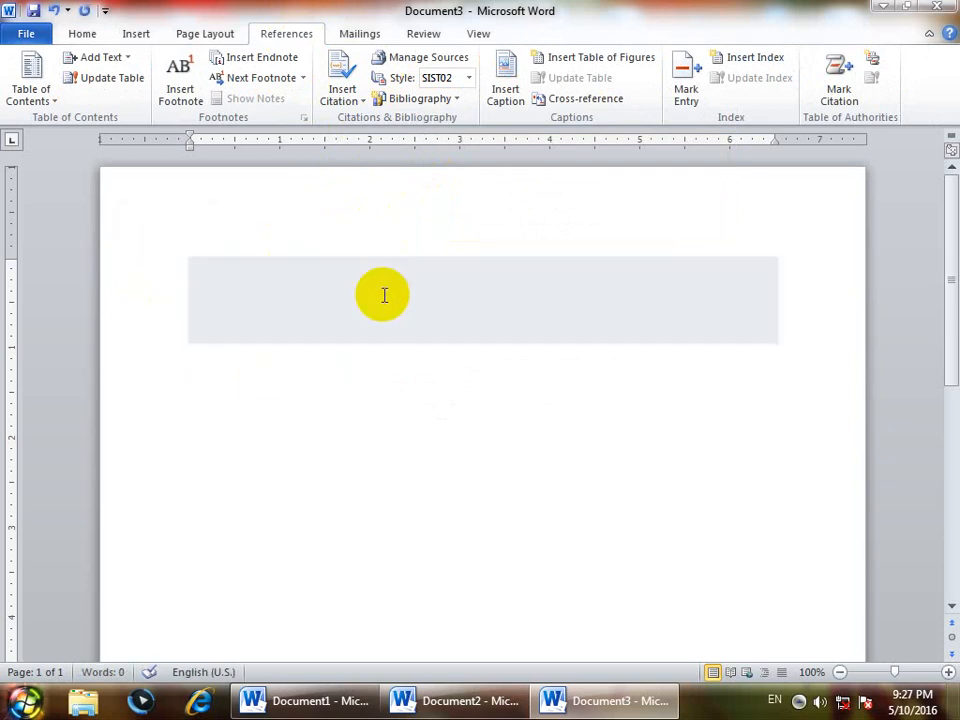
- Copy the windows (2016) source from the master list to the new document's current source list
{"action": "left_click", "coordinate": [430, 60]}
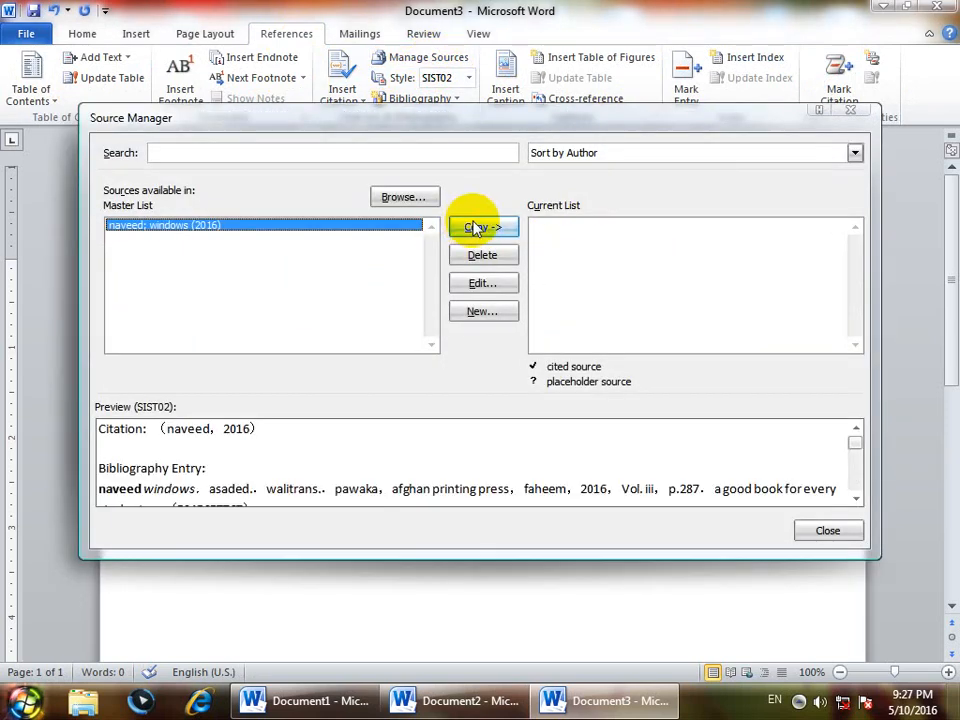
{"action": "left_click", "coordinate": [475, 229]}
{"action": "left_click", "coordinate": [822, 527]}
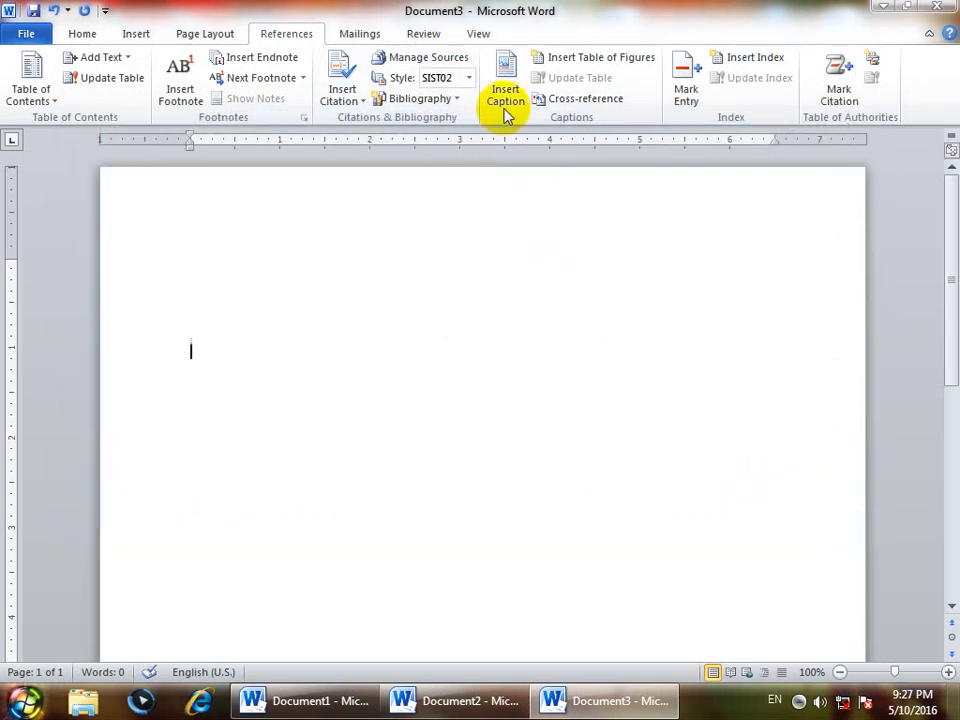
- Insert the built-in Works Cited list and add a citation of the windows (2016) source below it
{"action": "left_click", "coordinate": [458, 98]}
{"action": "left_click", "coordinate": [490, 272]}
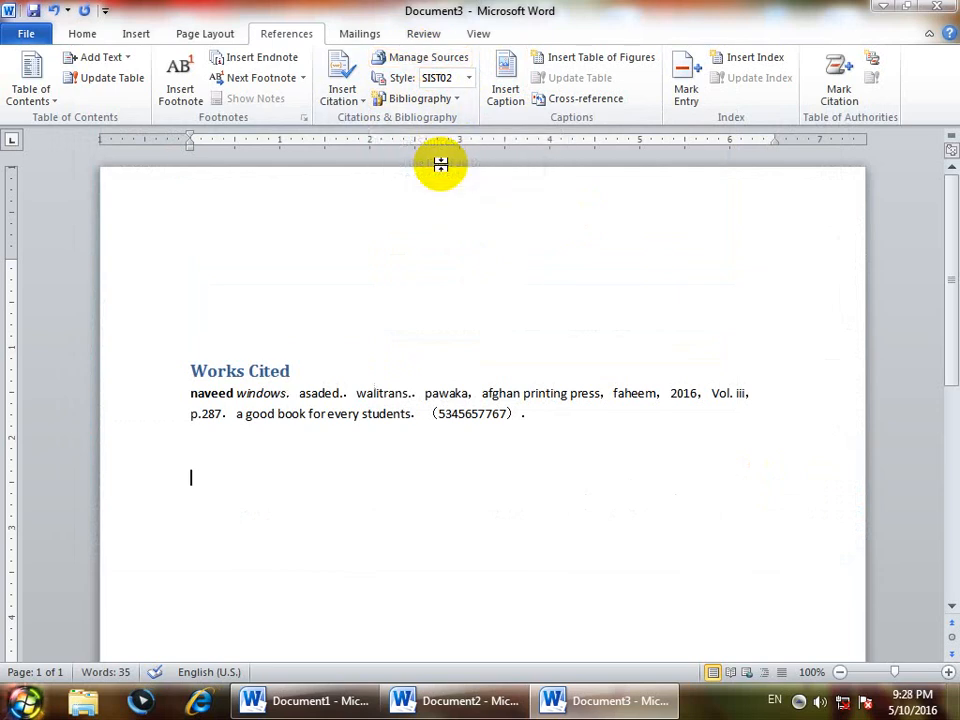
{"action": "left_click", "coordinate": [340, 90]}
{"action": "left_click", "coordinate": [356, 196]}
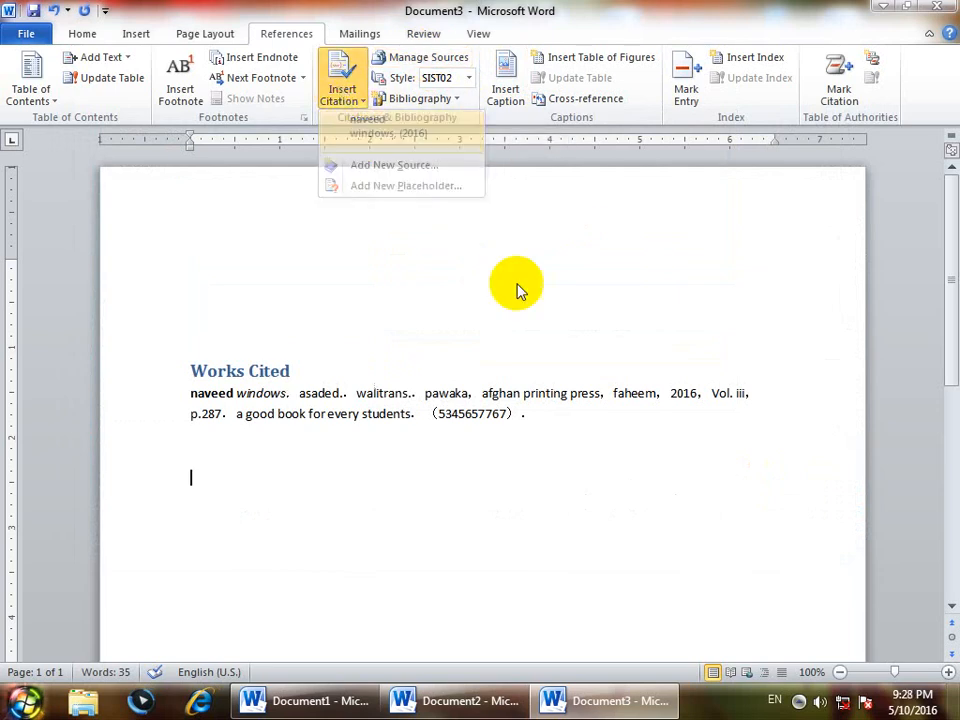
- Select the citation and the Works Cited block in turn to compare the short reference with the full entry
{"action": "left_click_drag", "start_coordinate": [289, 482], "coordinate": [197, 475]}
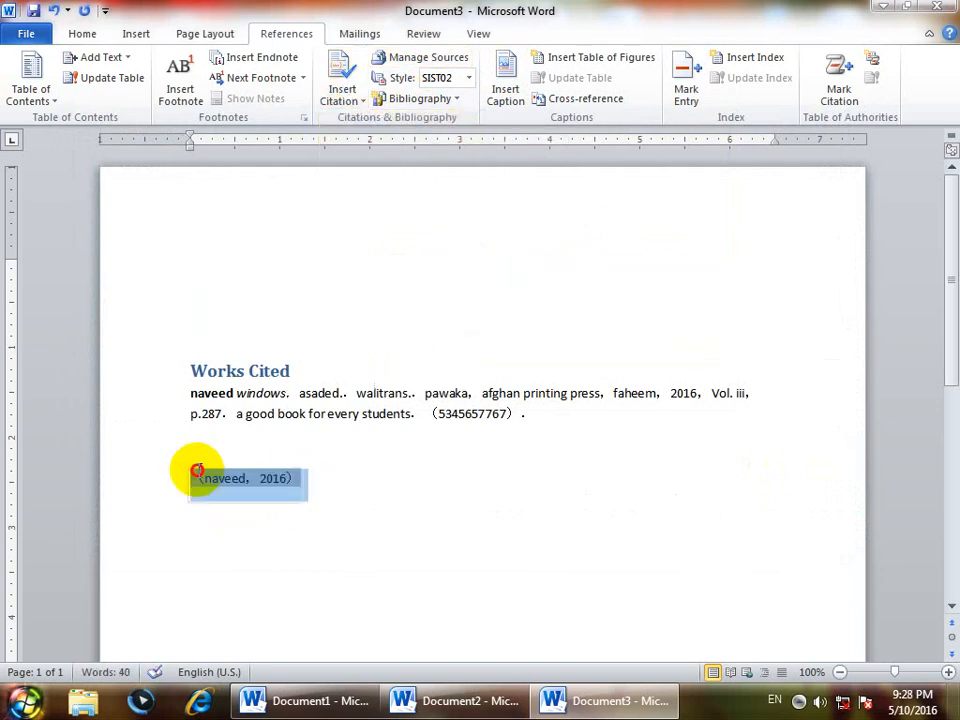
{"action": "left_click_drag", "start_coordinate": [491, 396], "coordinate": [187, 368]}
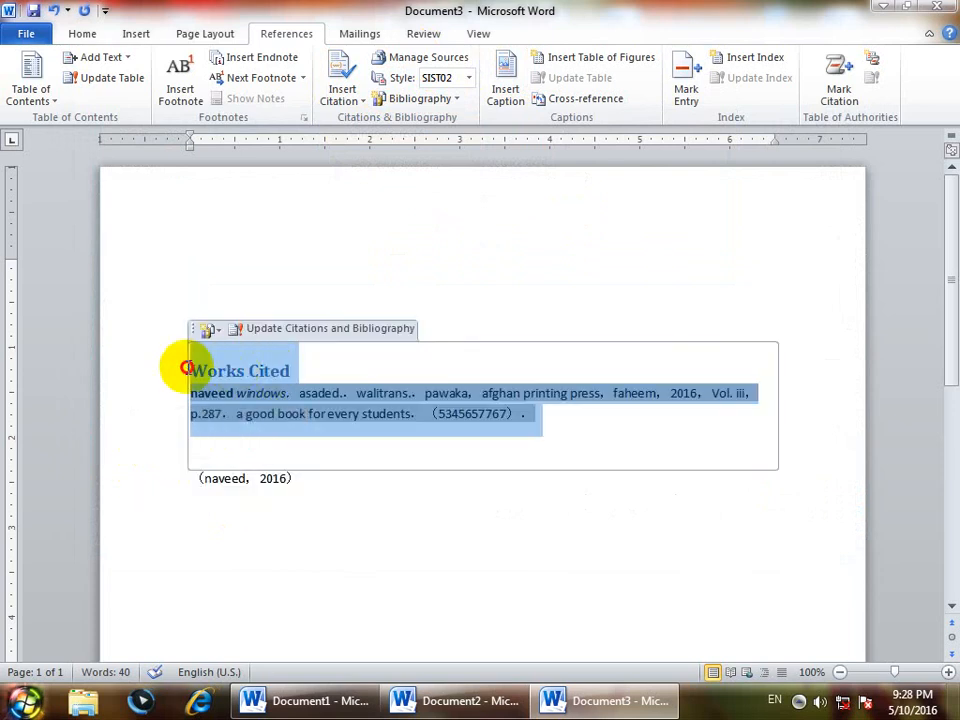
{"action": "left_click_drag", "start_coordinate": [320, 489], "coordinate": [188, 487]}
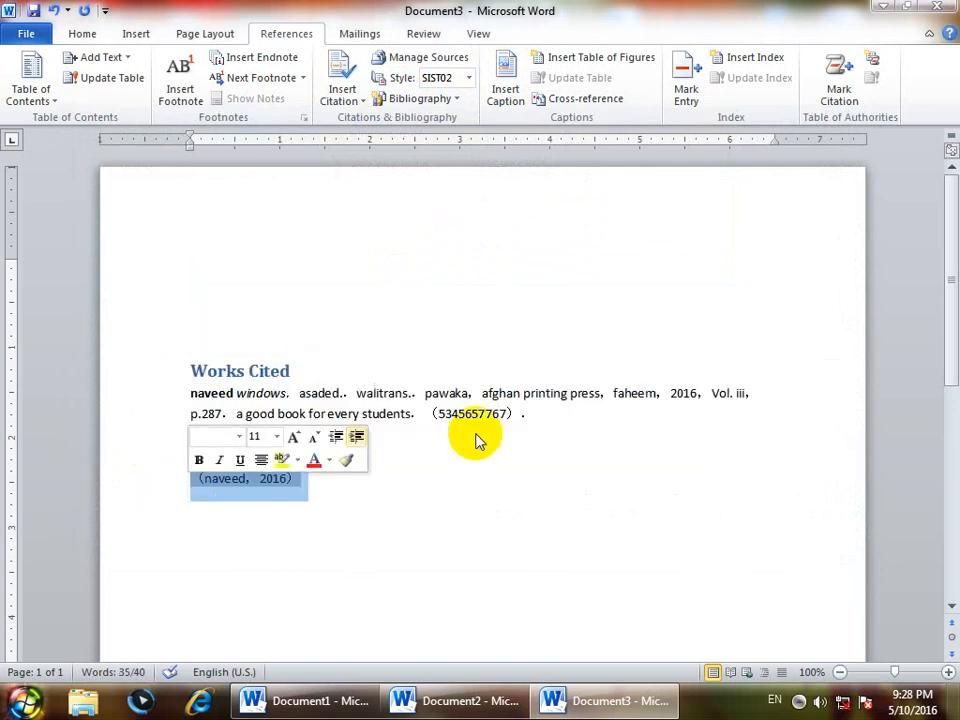
{"action": "left_click_drag", "start_coordinate": [410, 390], "coordinate": [206, 351]}
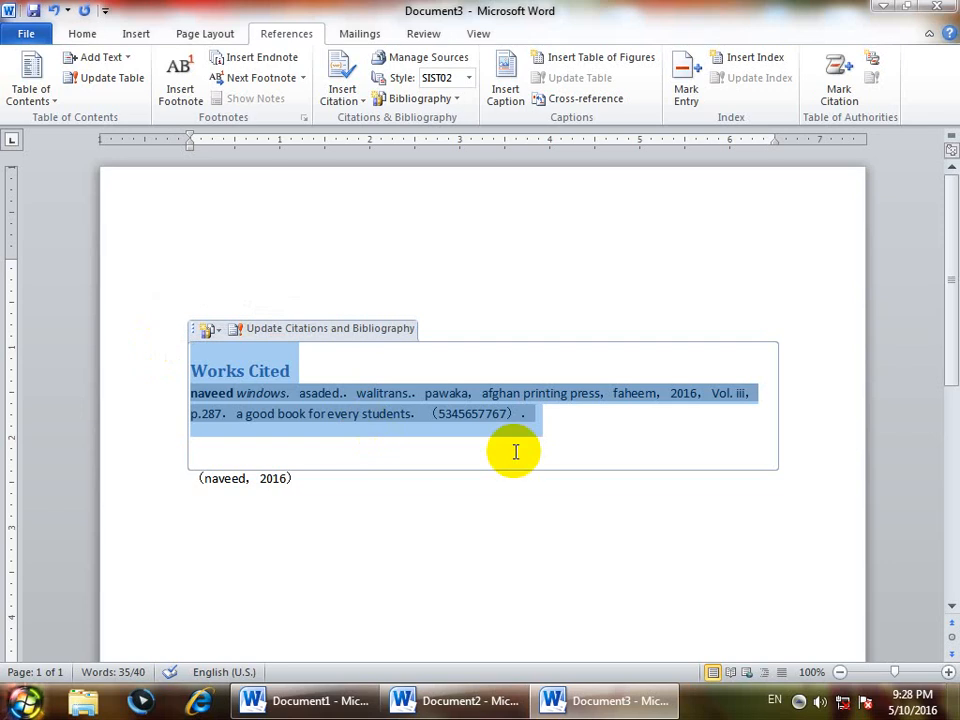